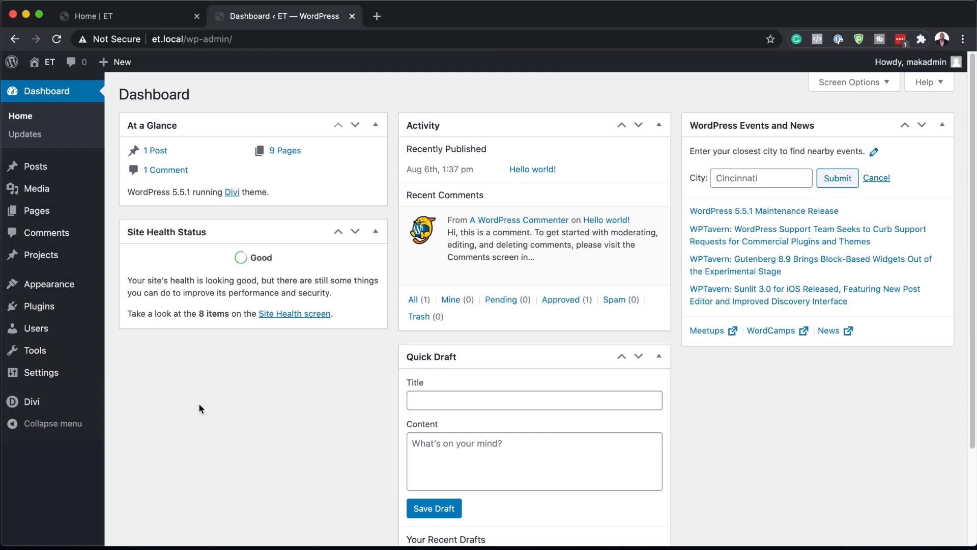
# Create a new page titled "template" and open it in the Divi Builder
pyautogui.moveTo(37, 211)
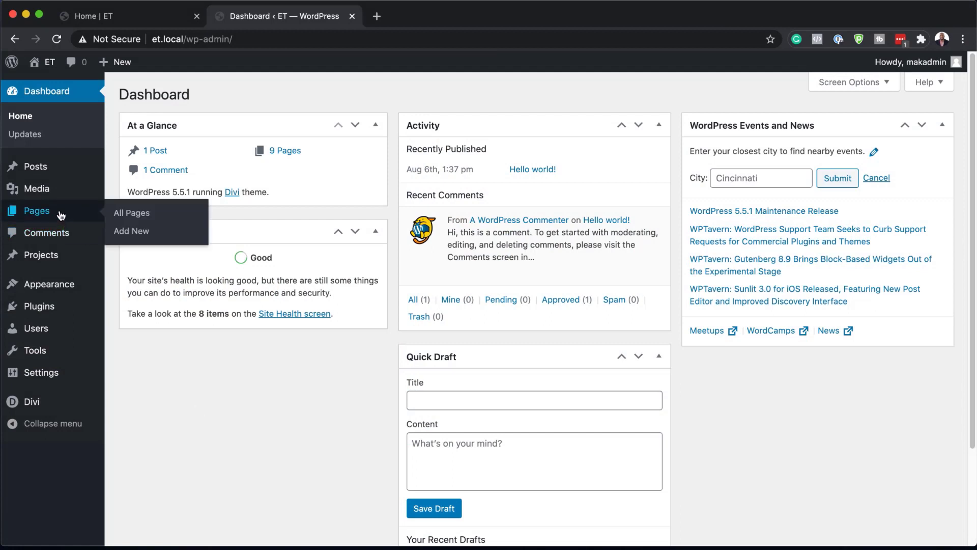
pyautogui.click(146, 235)
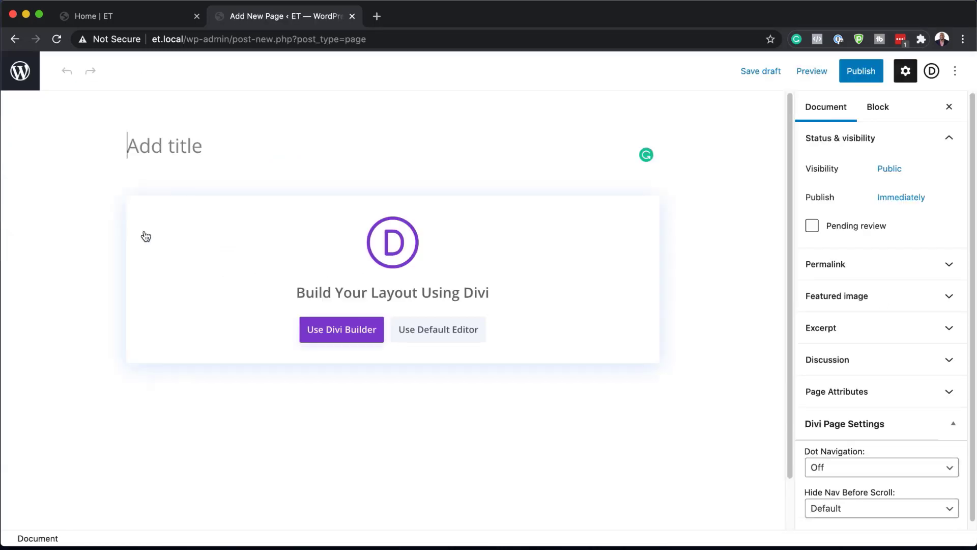
pyautogui.write('template')
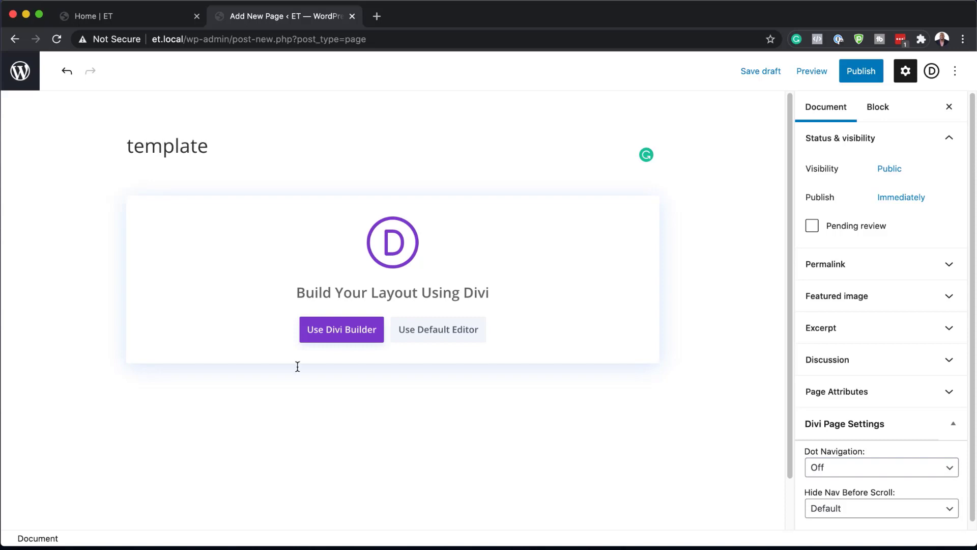
pyautogui.click(339, 335)
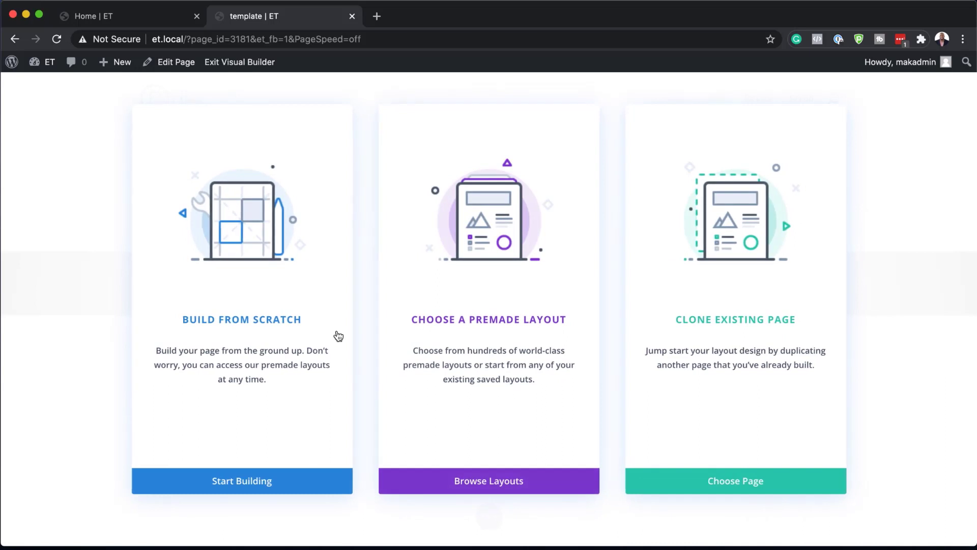
# Search the premade layouts for "Brewery Layout Pack" and load the Brewery About Page layout into the page
pyautogui.click(511, 324)
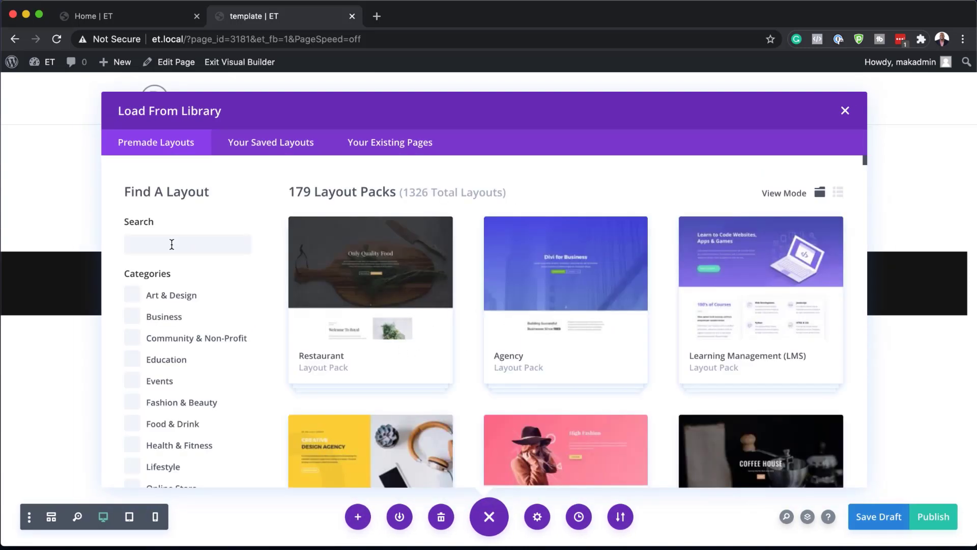
pyautogui.click(171, 244)
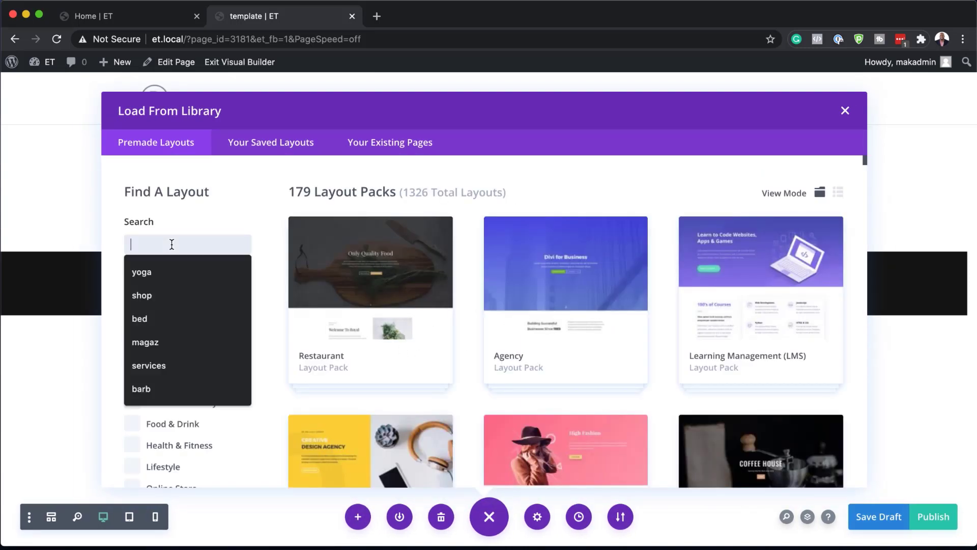
pyautogui.write('Brewery Layout Pack')
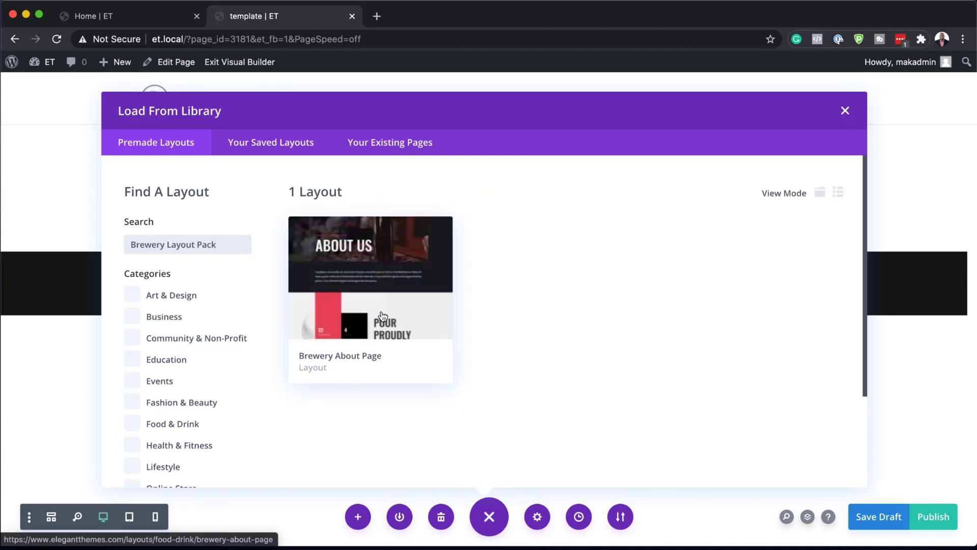
pyautogui.click(386, 338)
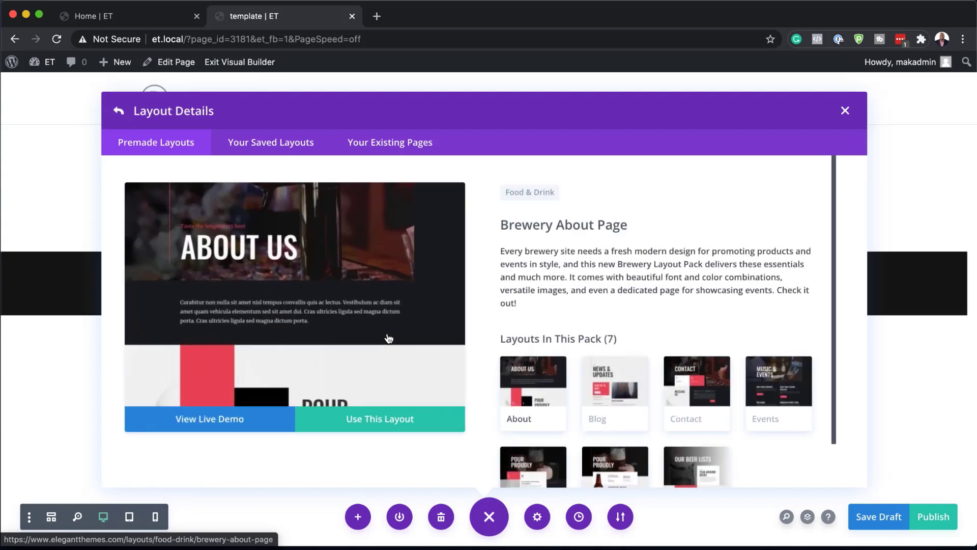
pyautogui.click(383, 422)
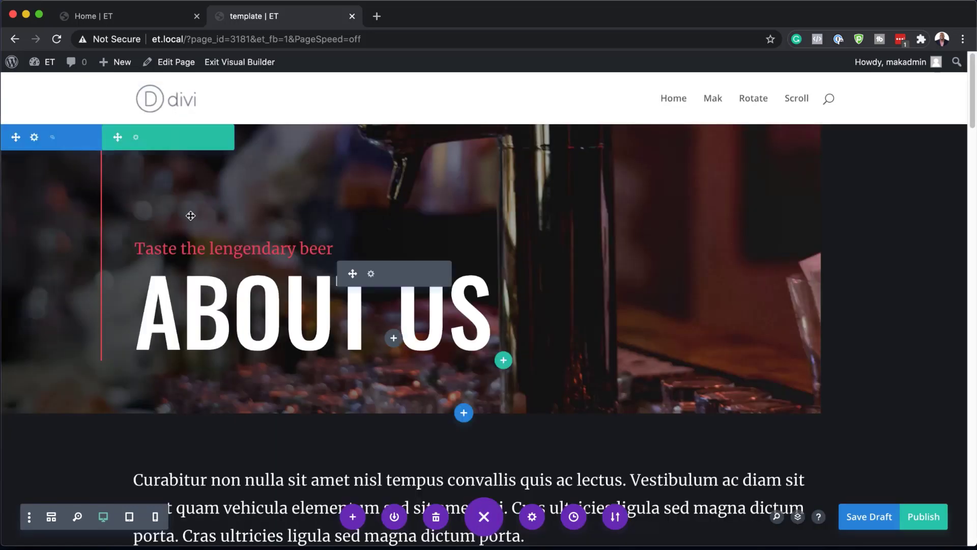
# Delete the About Us hero, the intro text and the Pour Proudly sections above the Over The Years timeline
pyautogui.scroll(-10, 343, 417)
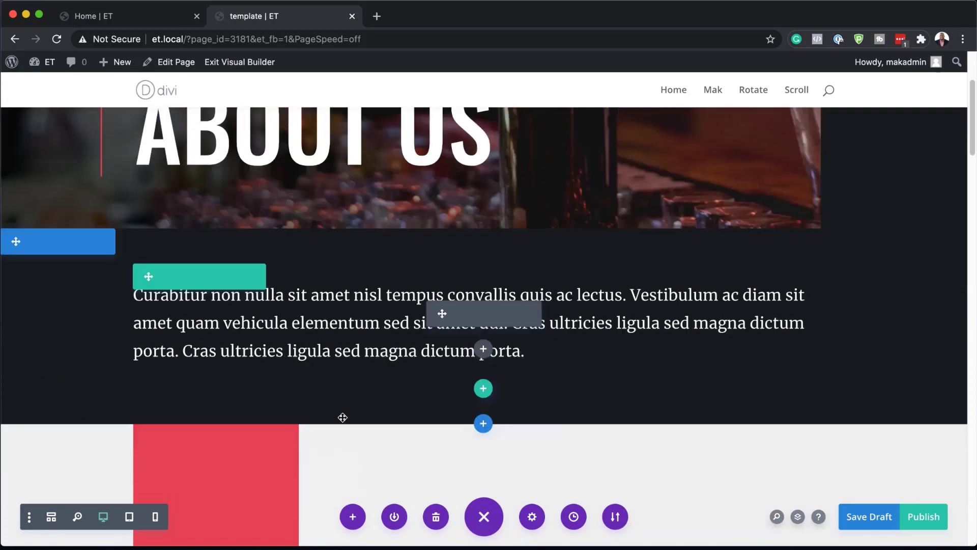
pyautogui.scroll(10, 342, 417)
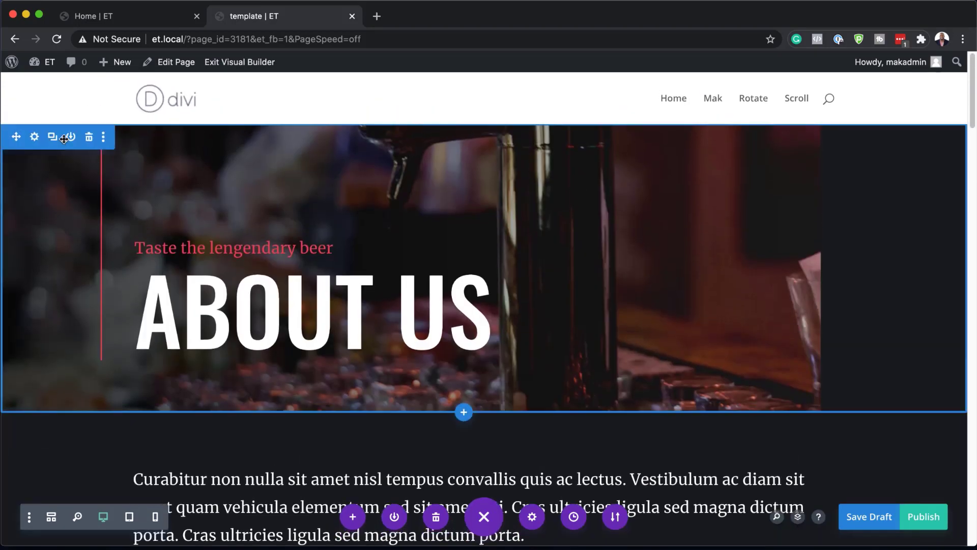
pyautogui.click(89, 137)
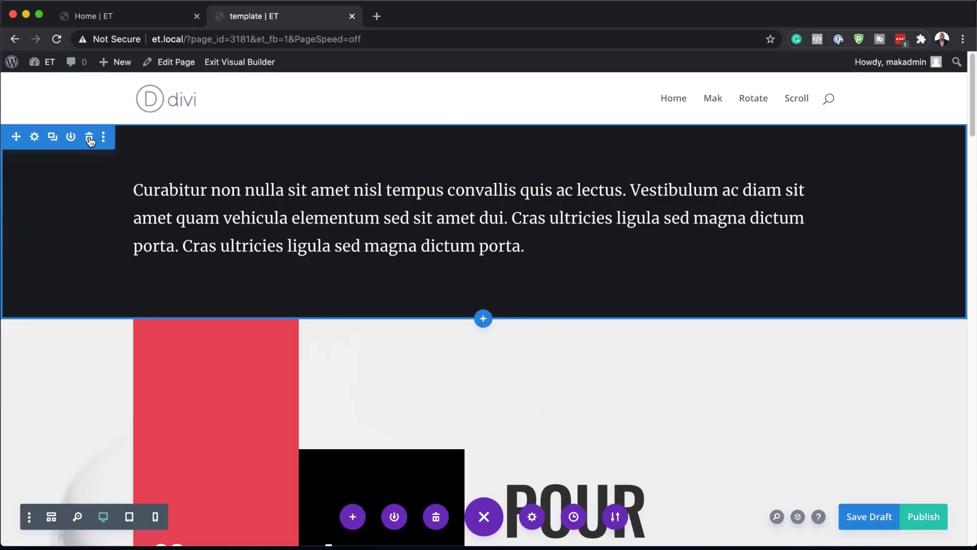
pyautogui.click(89, 138)
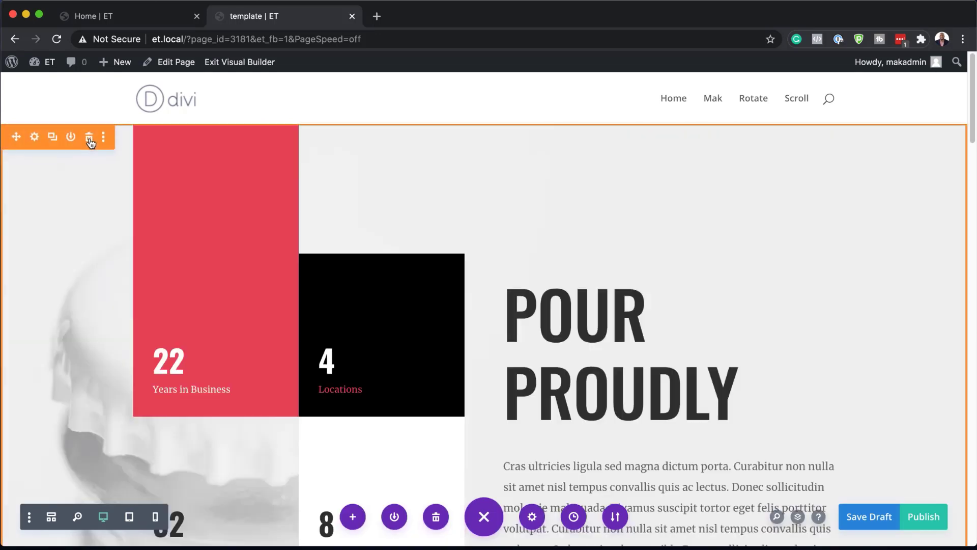
pyautogui.scroll(-15, 335, 344)
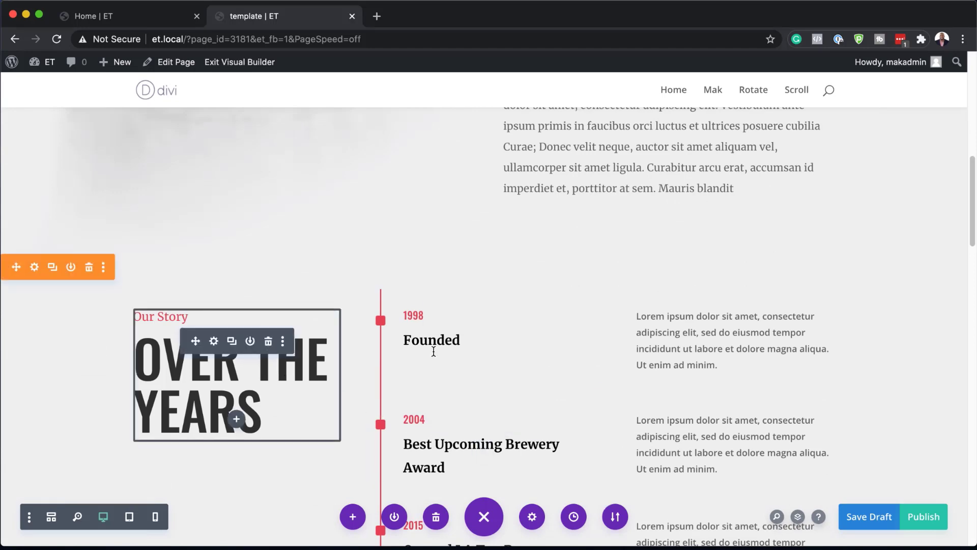
pyautogui.scroll(10, 209, 342)
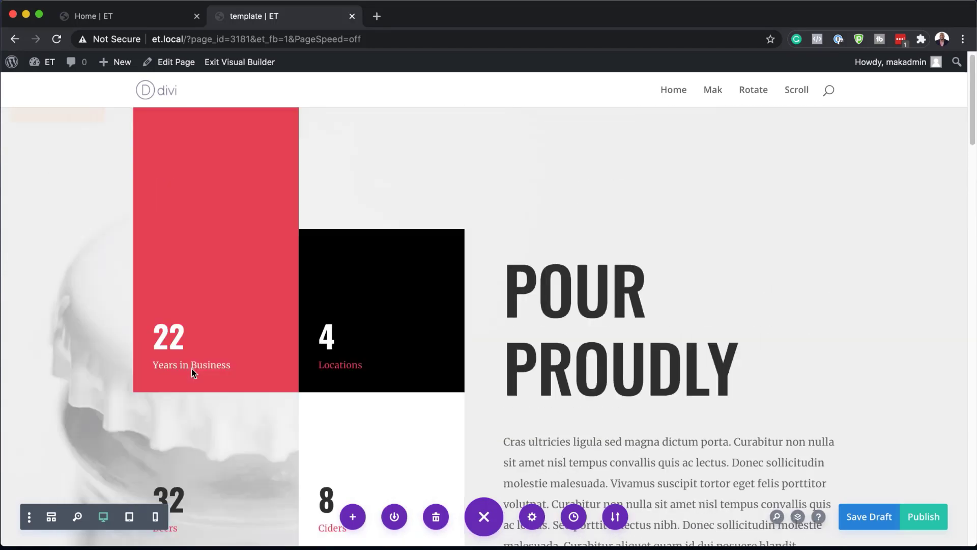
pyautogui.click(90, 137)
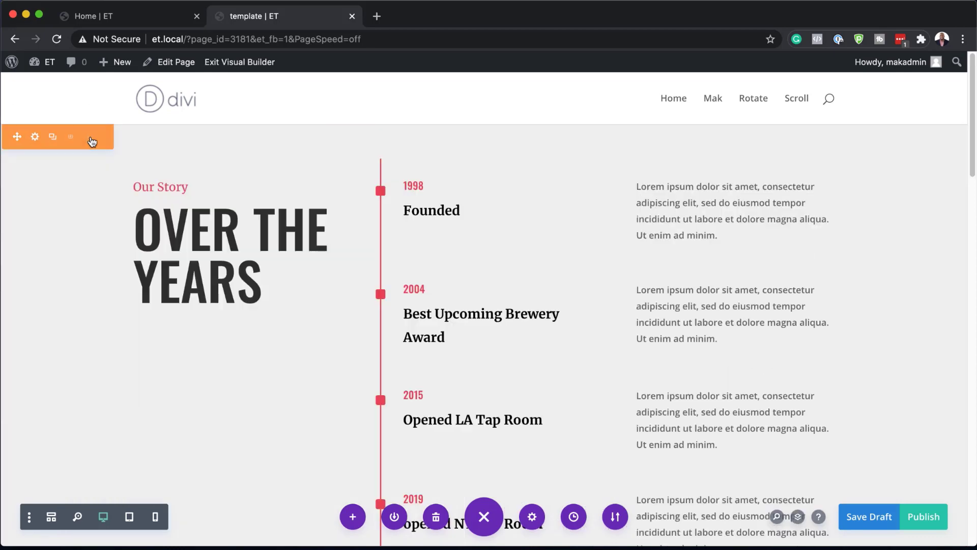
# Delete the gallery section and the remaining sections below the Over The Years timeline
pyautogui.scroll(-4, 701, 264)
pyautogui.scroll(-6, 701, 264)
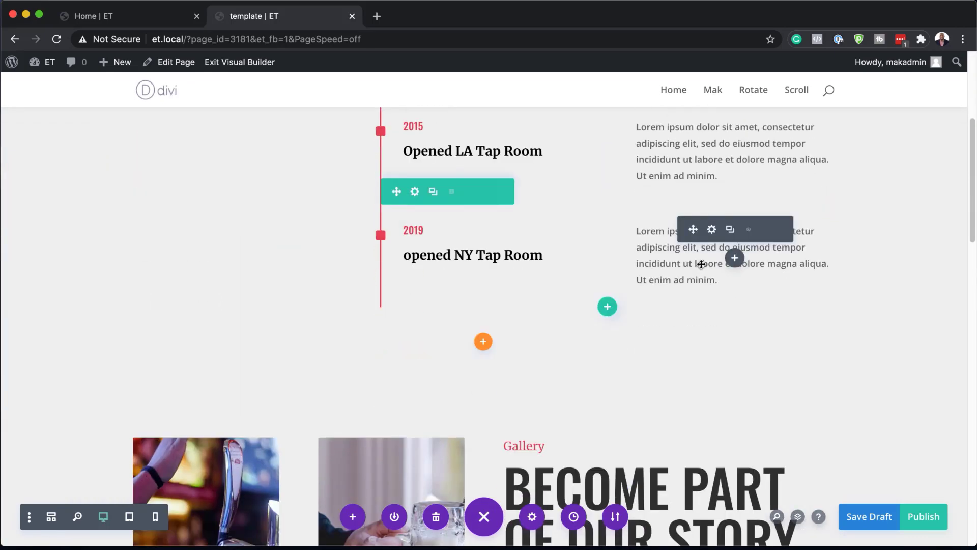
pyautogui.scroll(3, 356, 341)
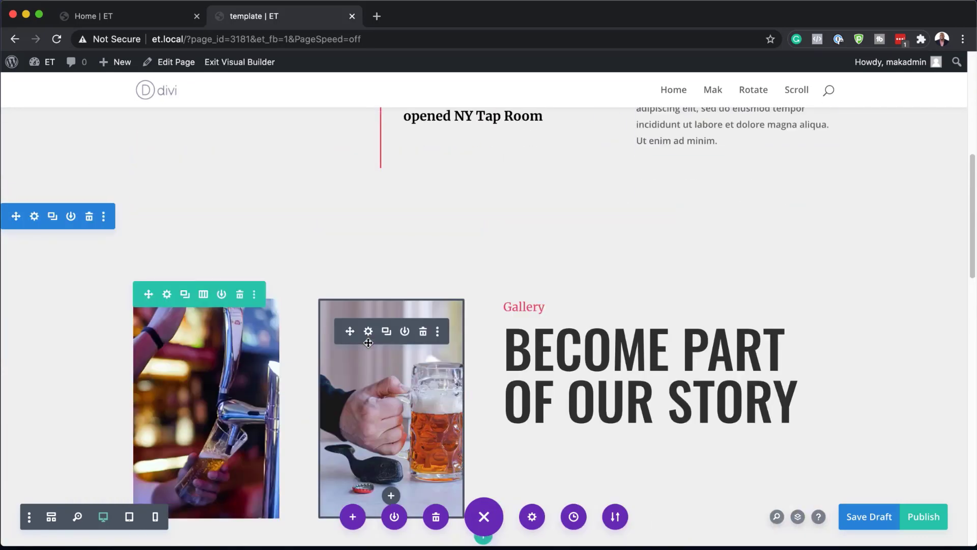
pyautogui.click(89, 218)
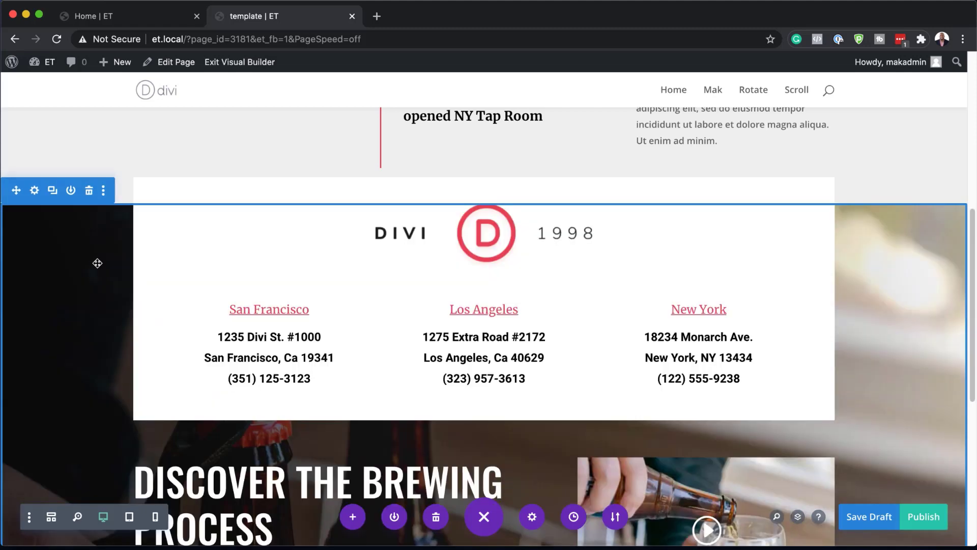
pyautogui.click(89, 194)
pyautogui.scroll(3, 493, 390)
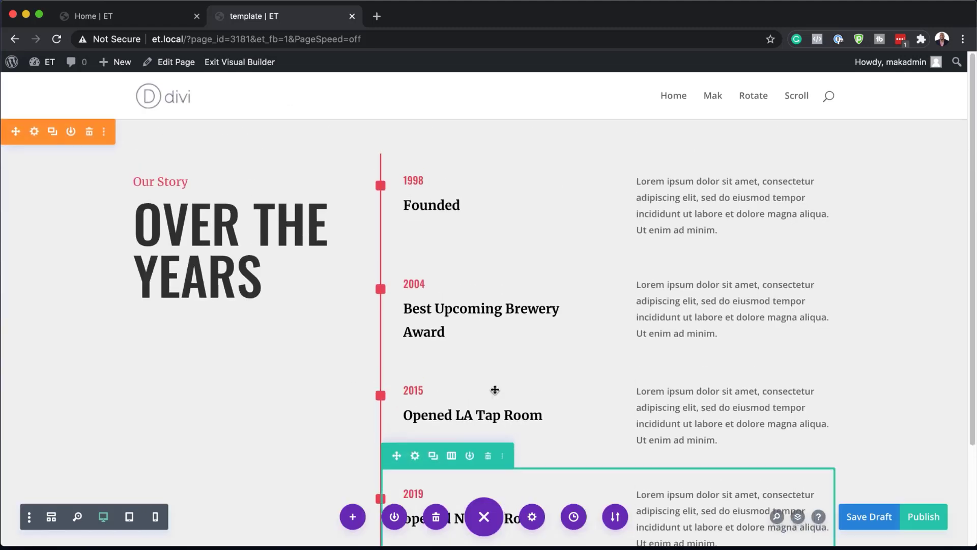
# Insert a regular section with an empty single-column row below the timeline section
pyautogui.scroll(-2, 477, 391)
pyautogui.scroll(-1, 477, 392)
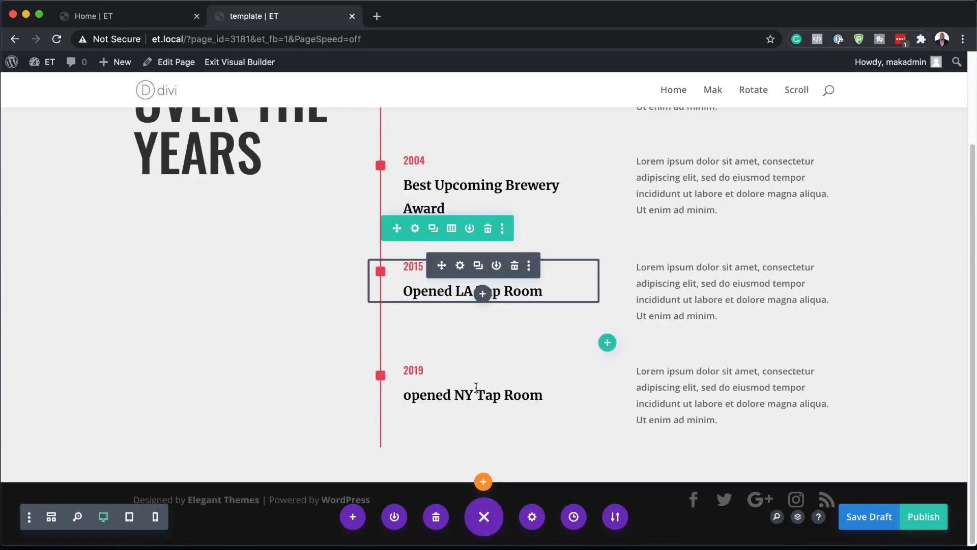
pyautogui.click(484, 483)
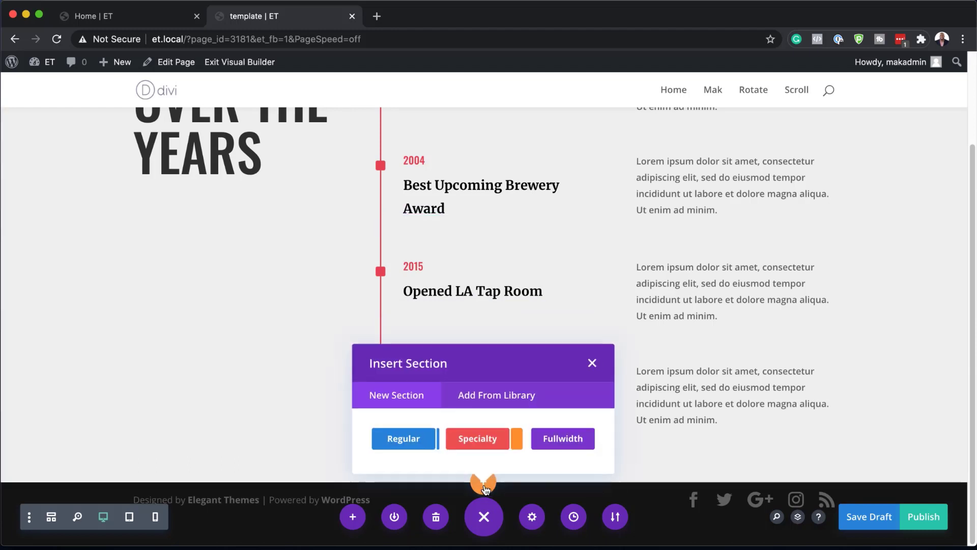
pyautogui.click(401, 441)
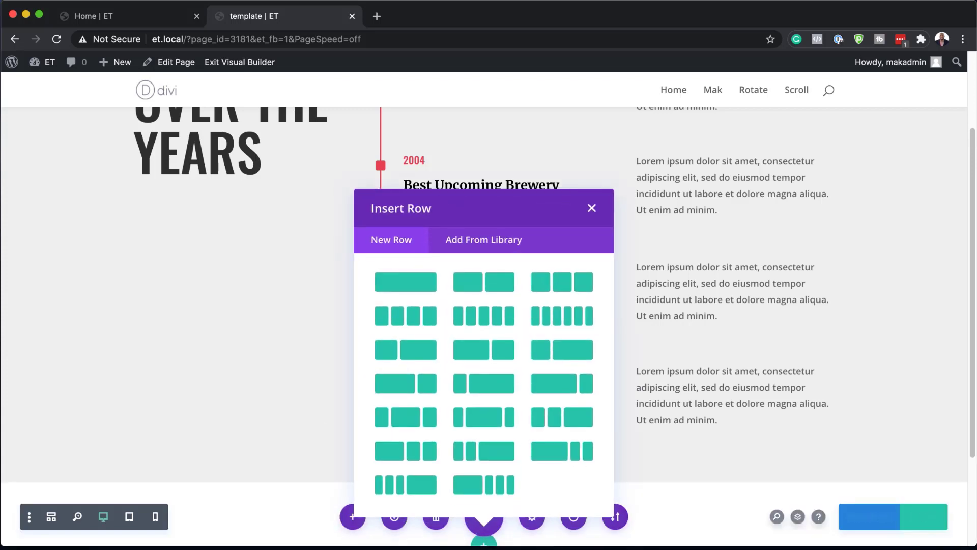
pyautogui.click(404, 284)
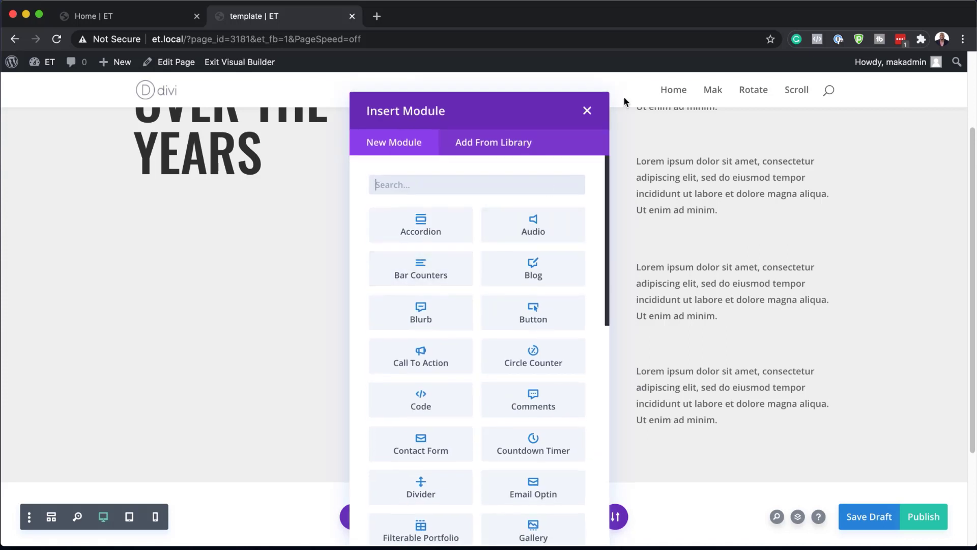
pyautogui.click(588, 111)
# Copy the Our Story / Over The Years heading module and paste it into the new section's empty row
pyautogui.scroll(4, 358, 369)
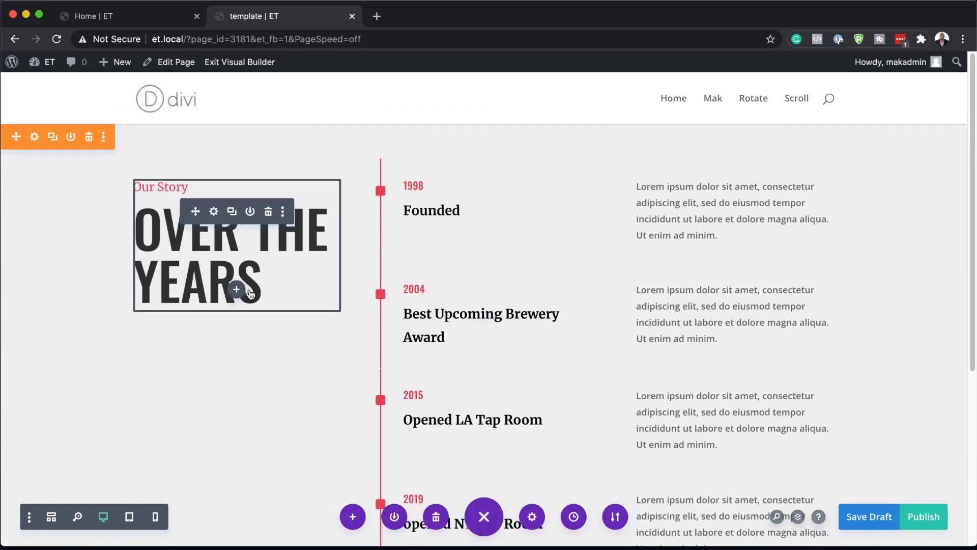
pyautogui.scroll(-5, 482, 227)
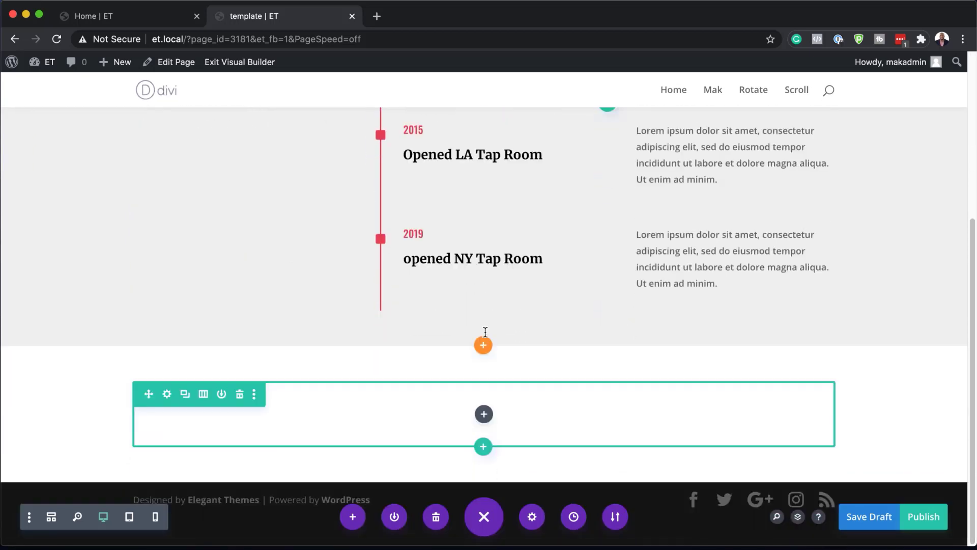
pyautogui.scroll(5, 338, 343)
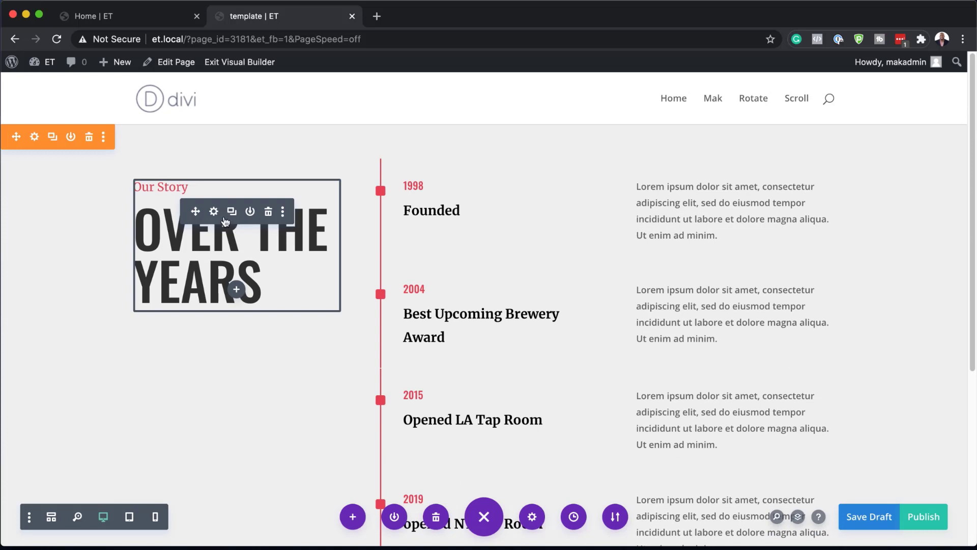
pyautogui.rightClick(226, 221)
pyautogui.click(231, 353)
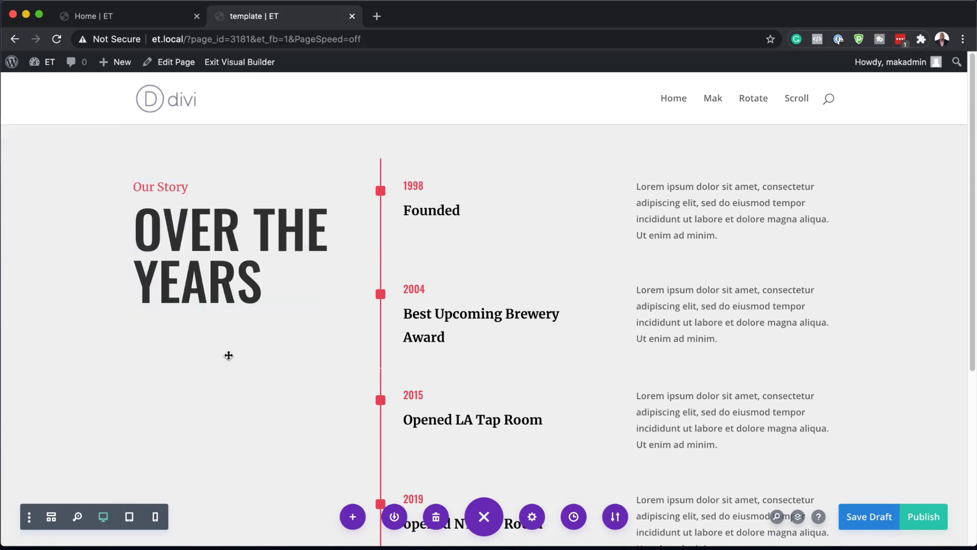
pyautogui.scroll(-5, 331, 393)
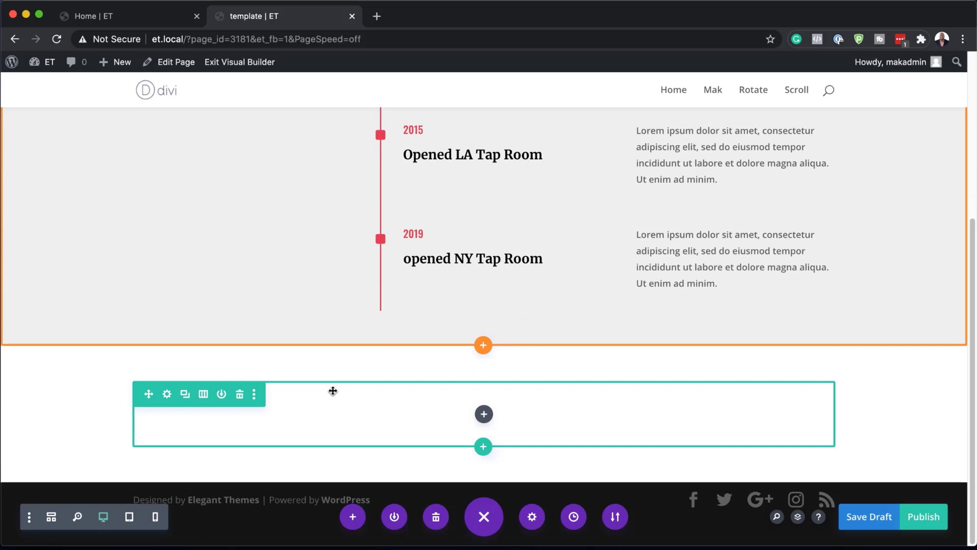
pyautogui.rightClick(484, 413)
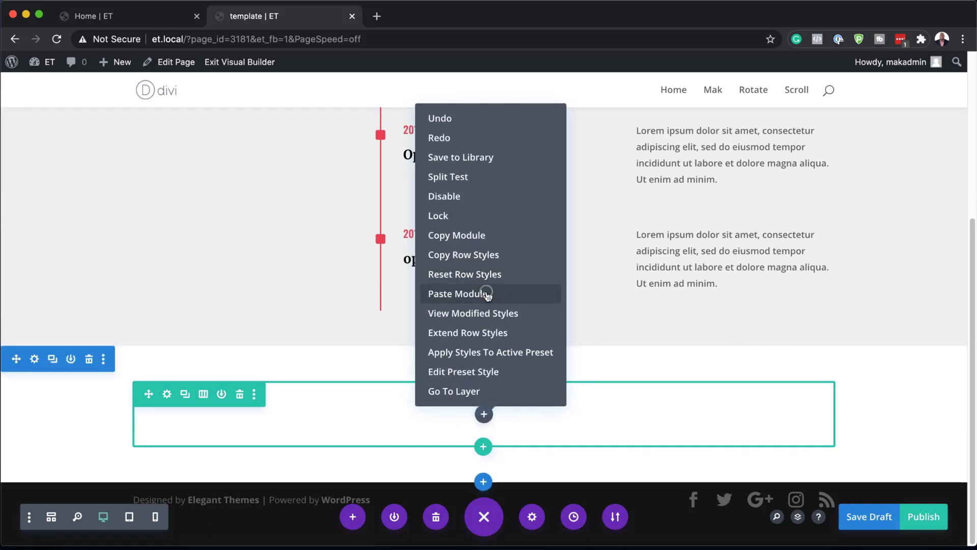
pyautogui.click(486, 294)
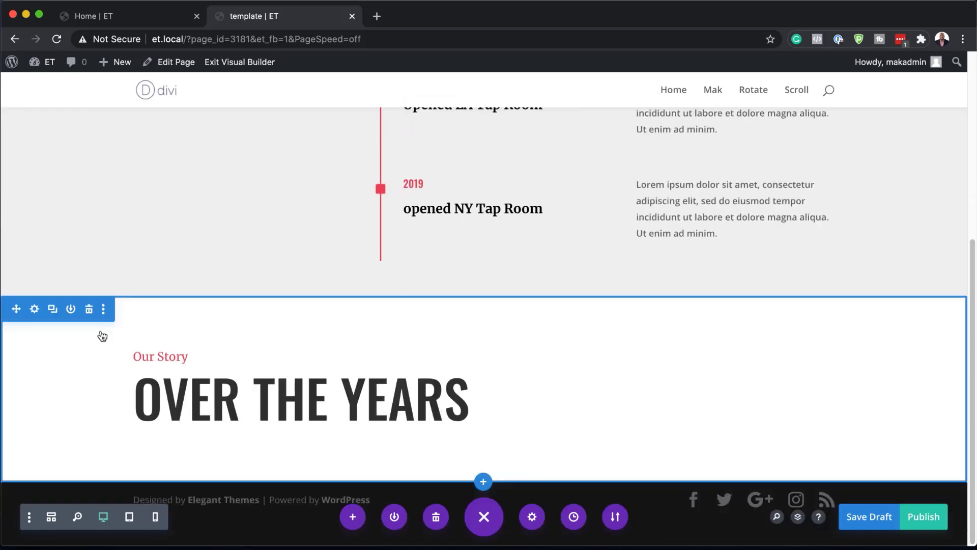
# Add a background gradient to the new section containing the copied Over The Years heading
pyautogui.click(34, 310)
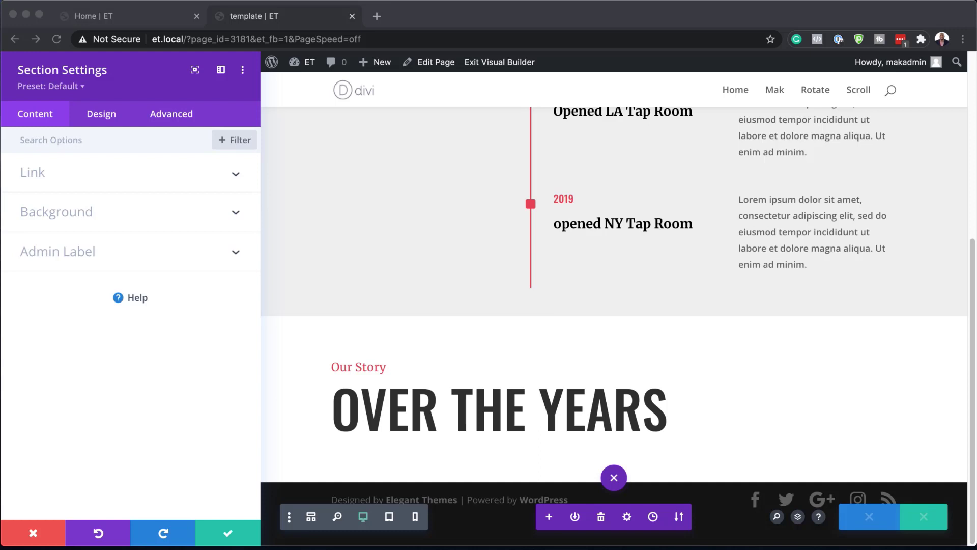
pyautogui.click(74, 214)
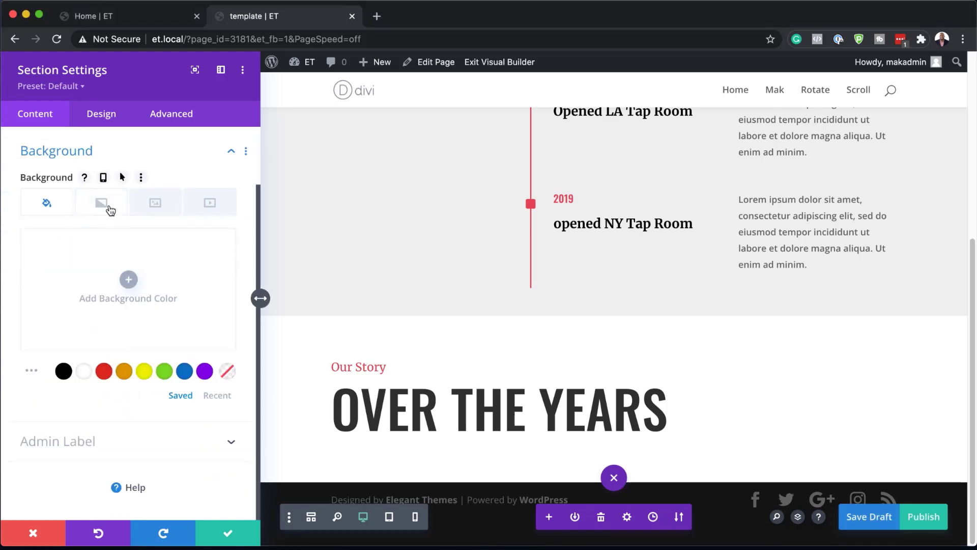
pyautogui.click(111, 210)
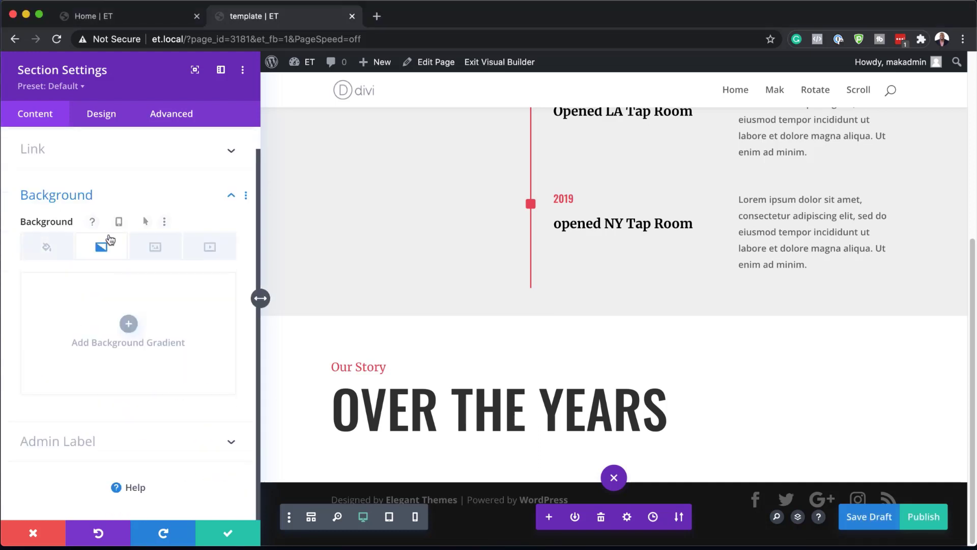
pyautogui.click(128, 323)
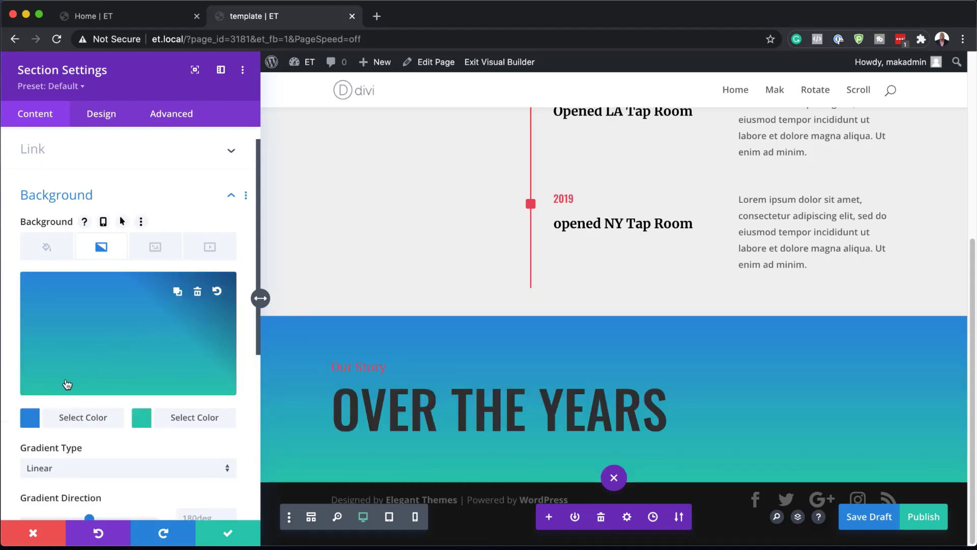
# Set the section's gradient colors to white for the first and transparent white rgba(255,255,255,0) for the second
pyautogui.click(28, 418)
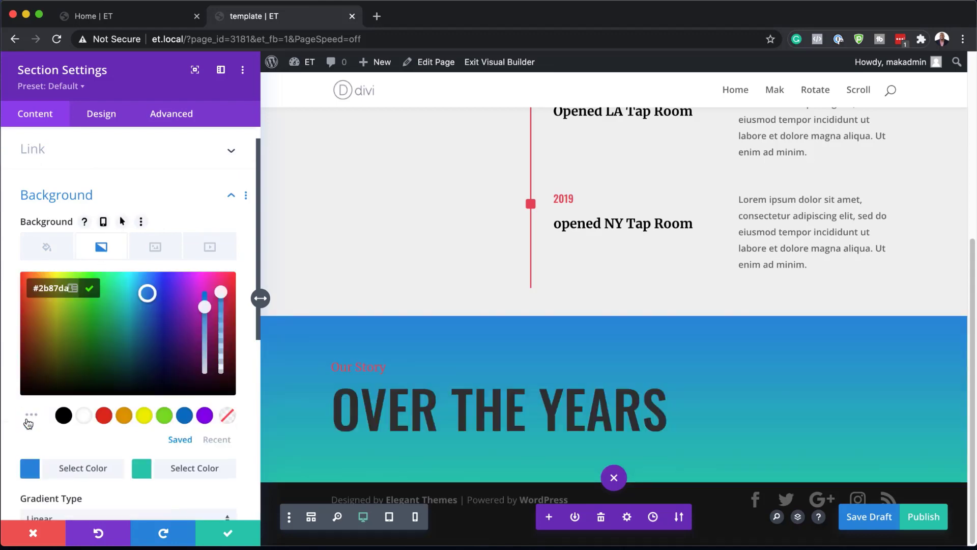
pyautogui.click(85, 417)
pyautogui.click(144, 471)
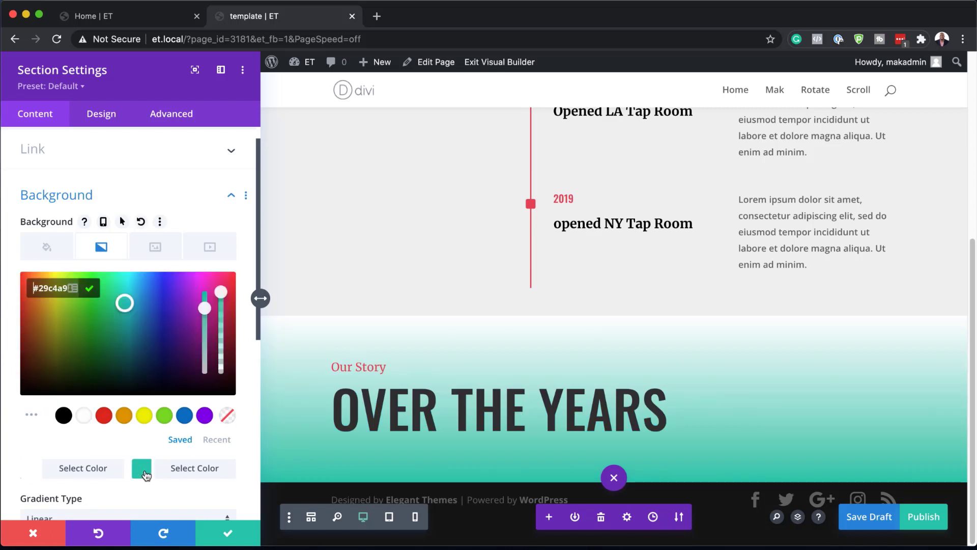
pyautogui.moveTo(220, 293); pyautogui.dragTo(221, 331)
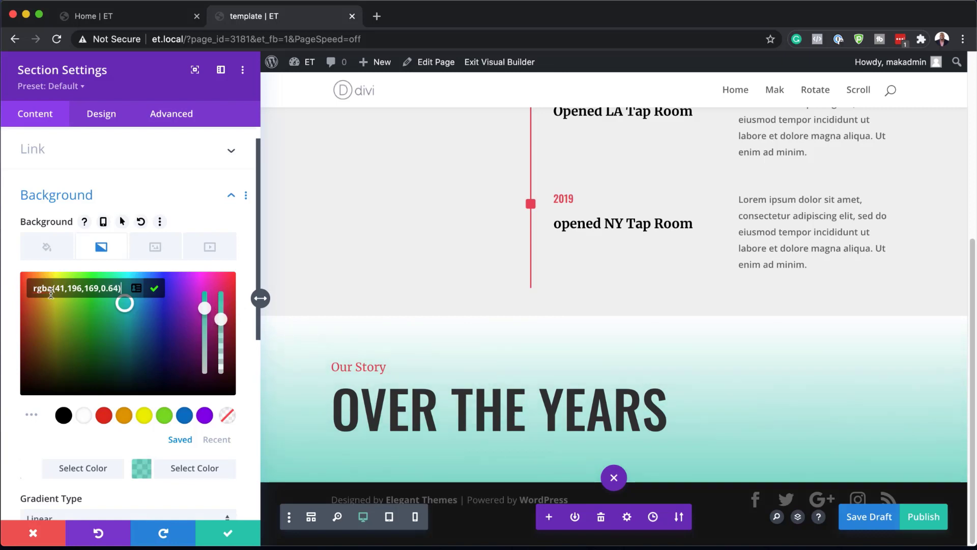
pyautogui.tripleClick(117, 288)
pyautogui.write('rgba(255,255,255,0)')
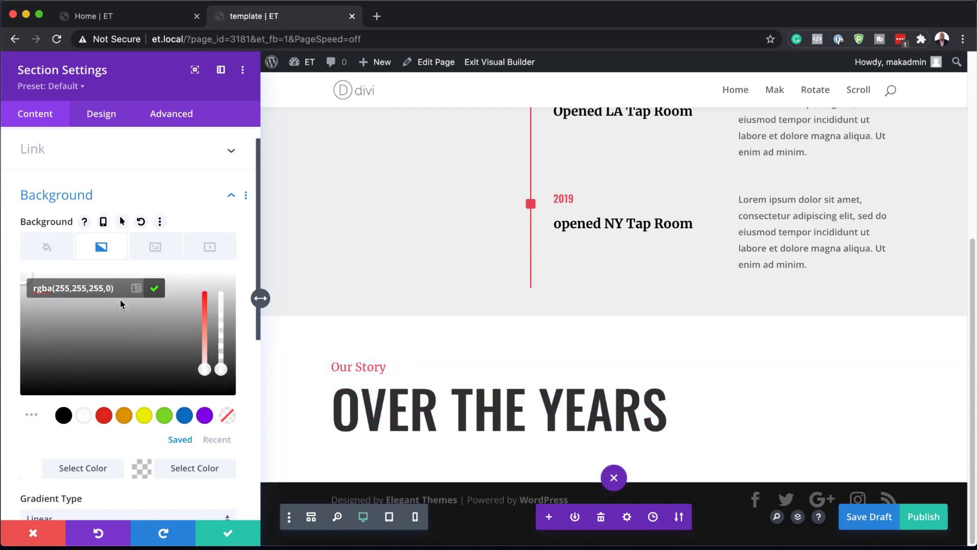
# Set the section background's gradient direction to 90deg
pyautogui.scroll(-3, 148, 395)
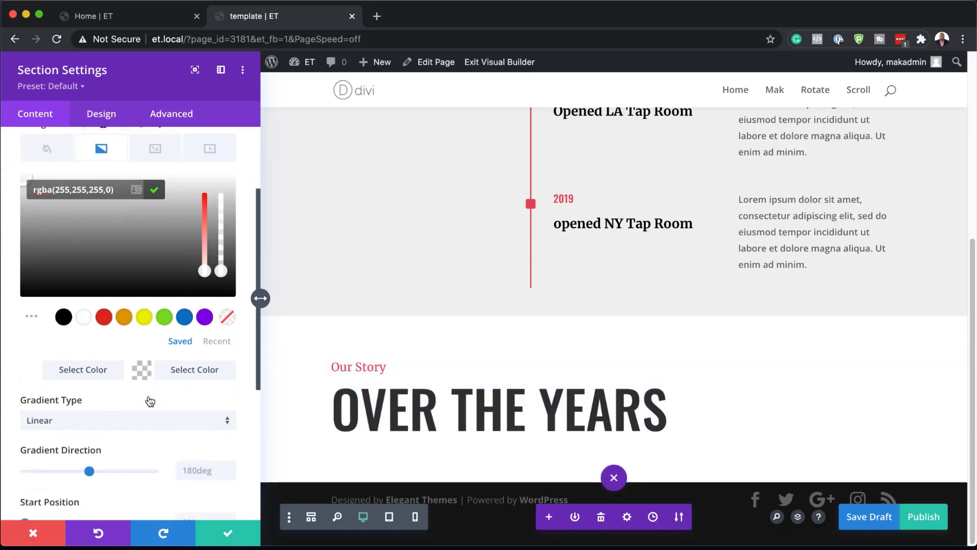
pyautogui.scroll(-1, 150, 401)
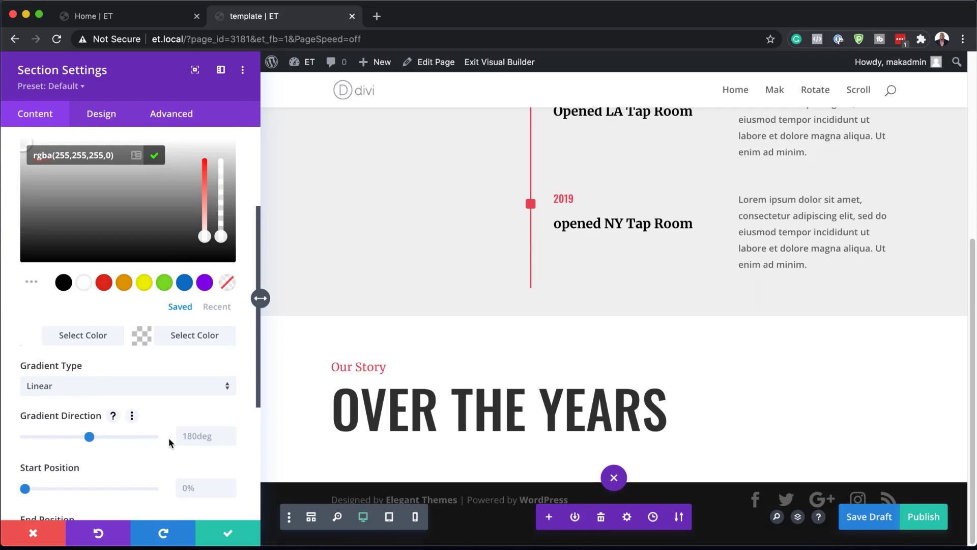
pyautogui.click(188, 436)
pyautogui.write('9')
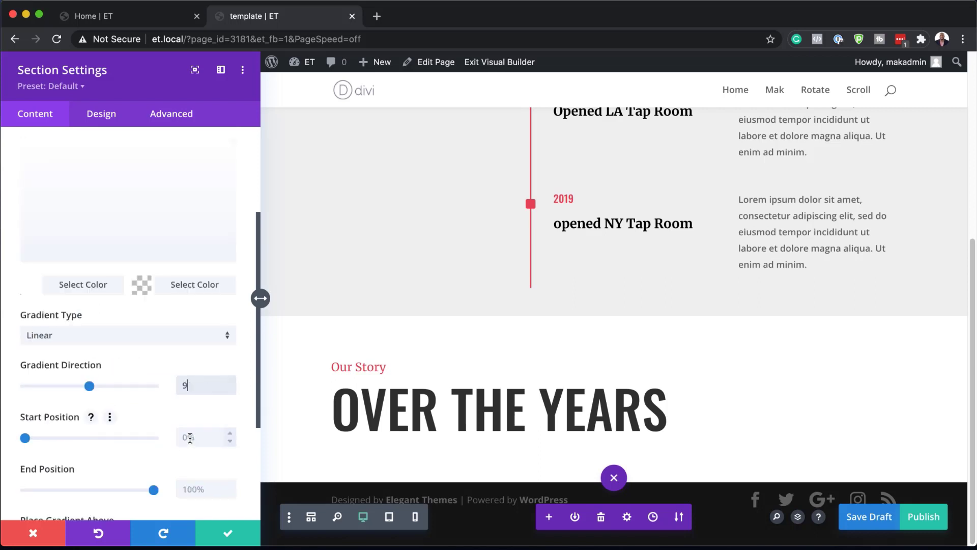
pyautogui.write('0deg')
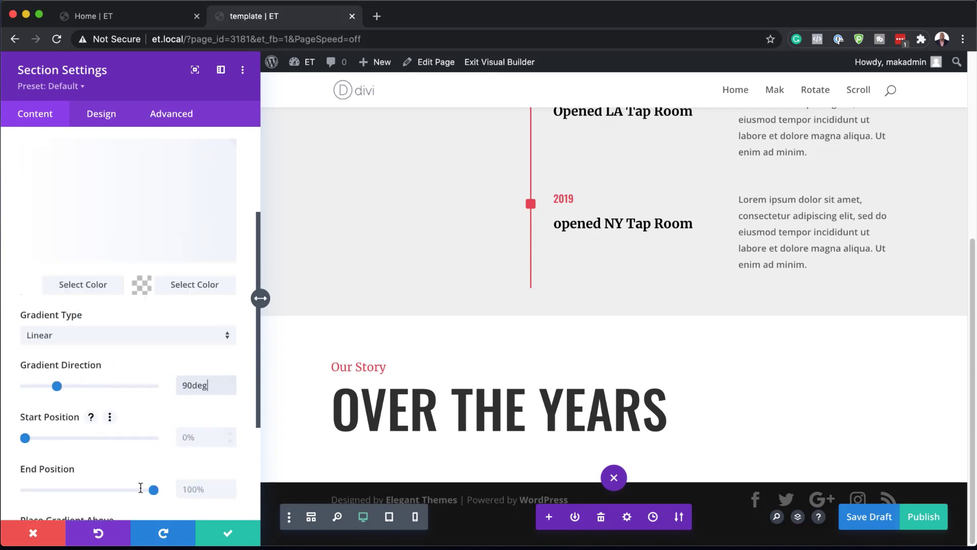
# Set the background gradient's start position to 50% and its end position to 0%
pyautogui.scroll(-1, 140, 487)
pyautogui.click(191, 403)
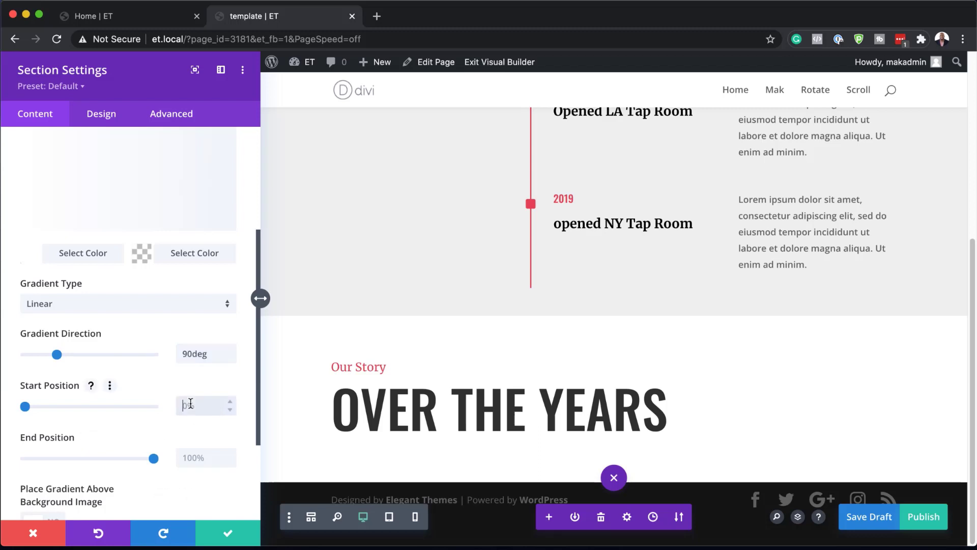
pyautogui.write('50%')
pyautogui.click(198, 458)
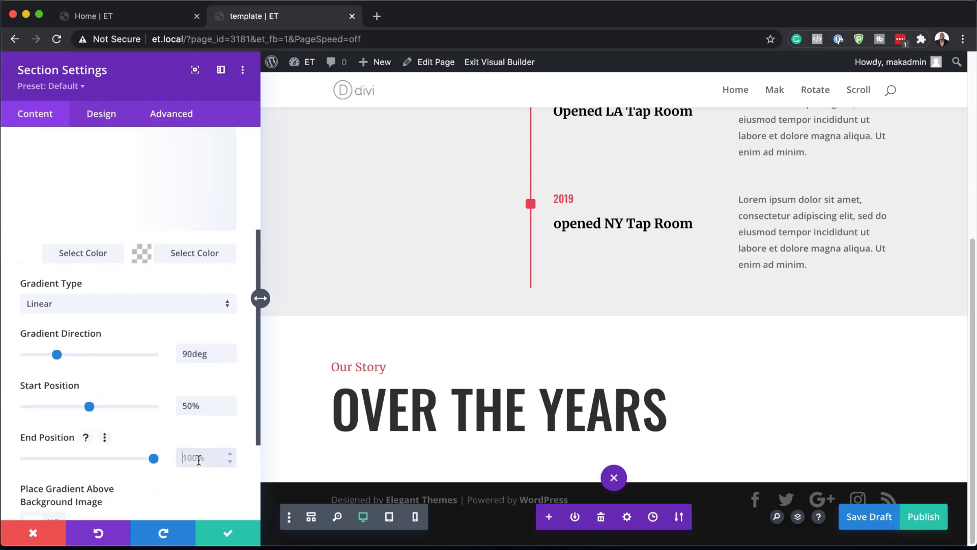
pyautogui.write('0%')
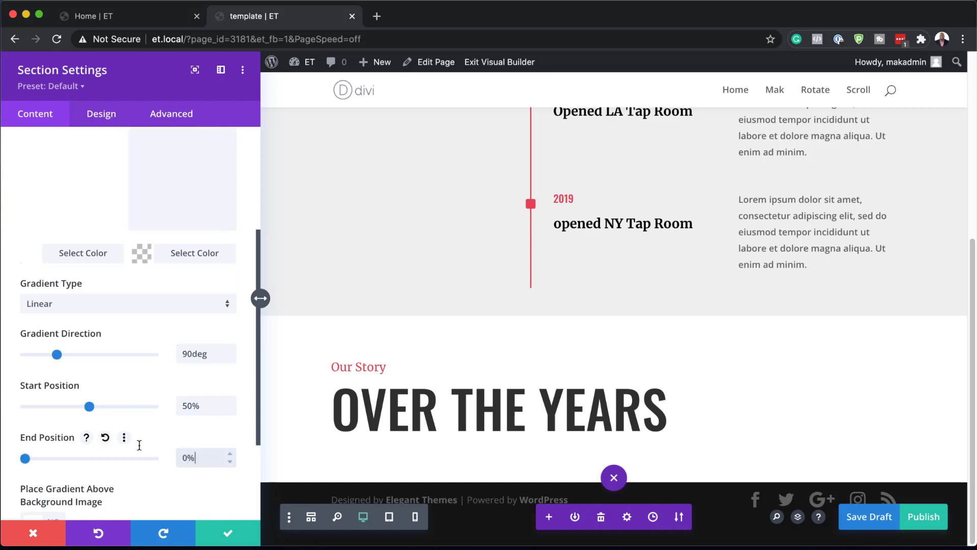
# Place the gradient above the background image and add barber-02.jpg from the media library as the section's background image
pyautogui.scroll(-3, 135, 371)
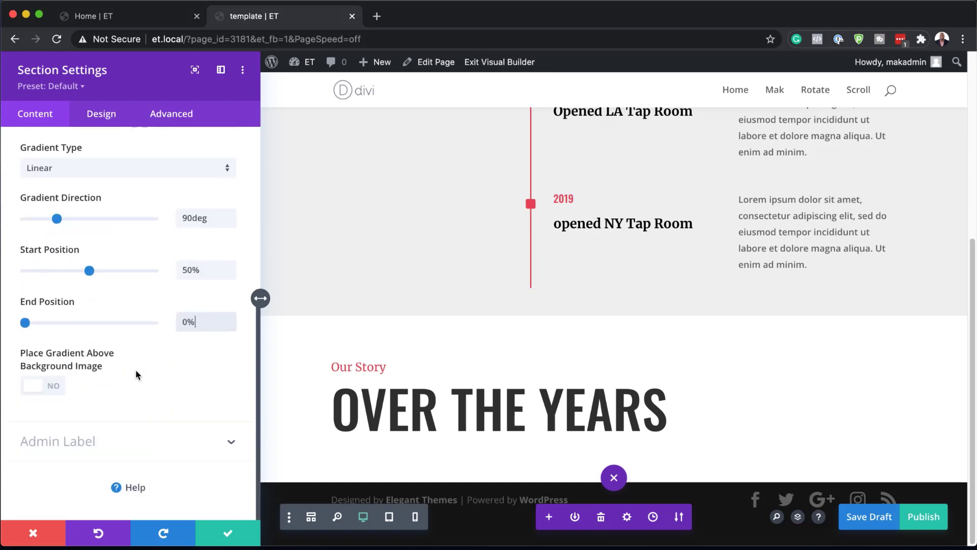
pyautogui.click(55, 389)
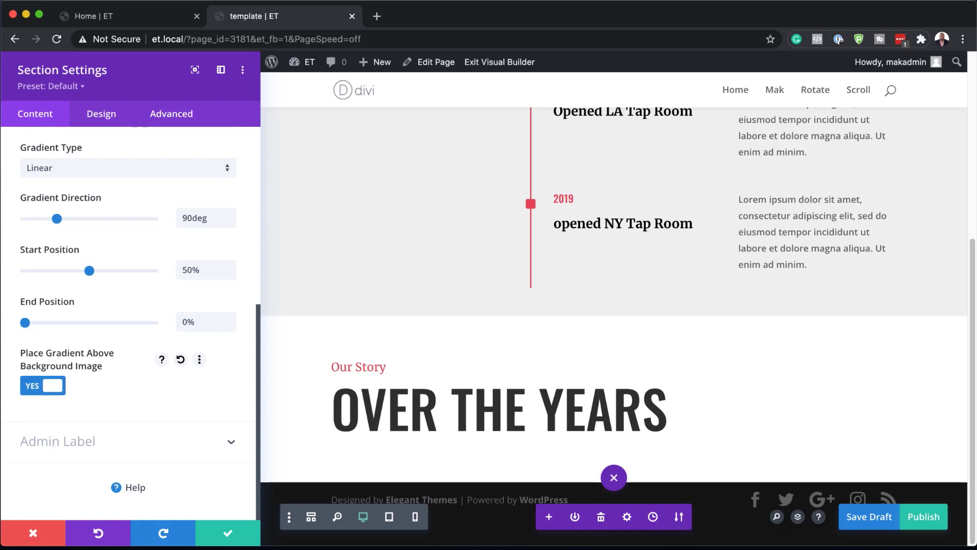
pyautogui.scroll(7, 160, 275)
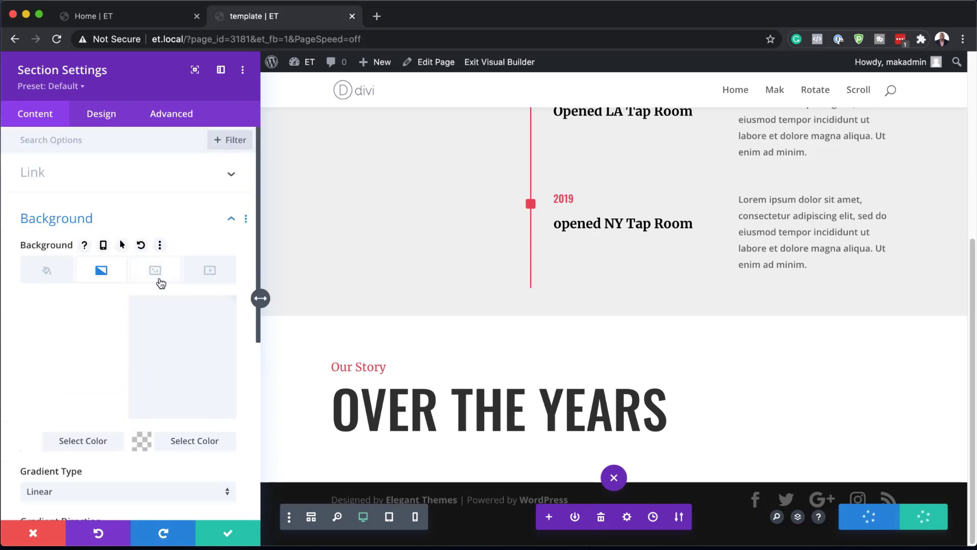
pyautogui.click(159, 273)
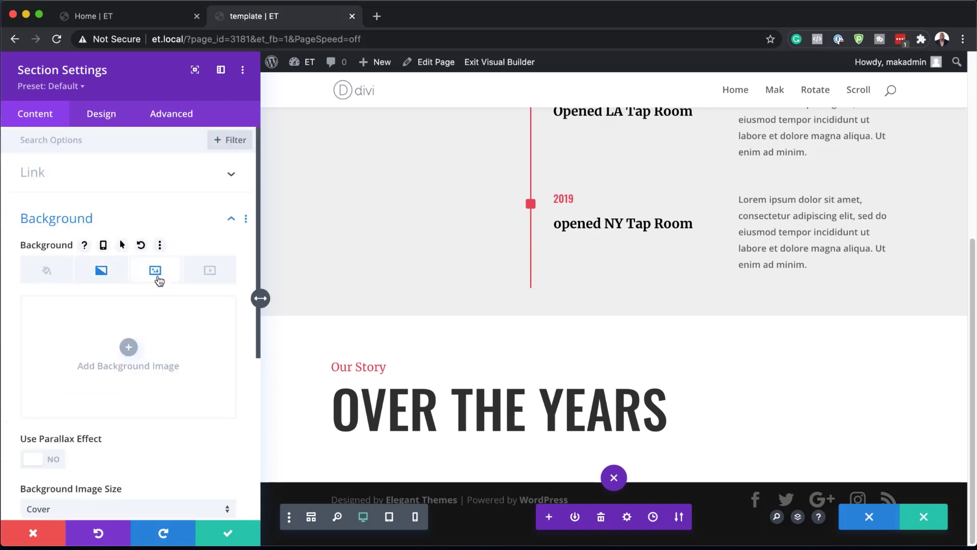
pyautogui.click(129, 348)
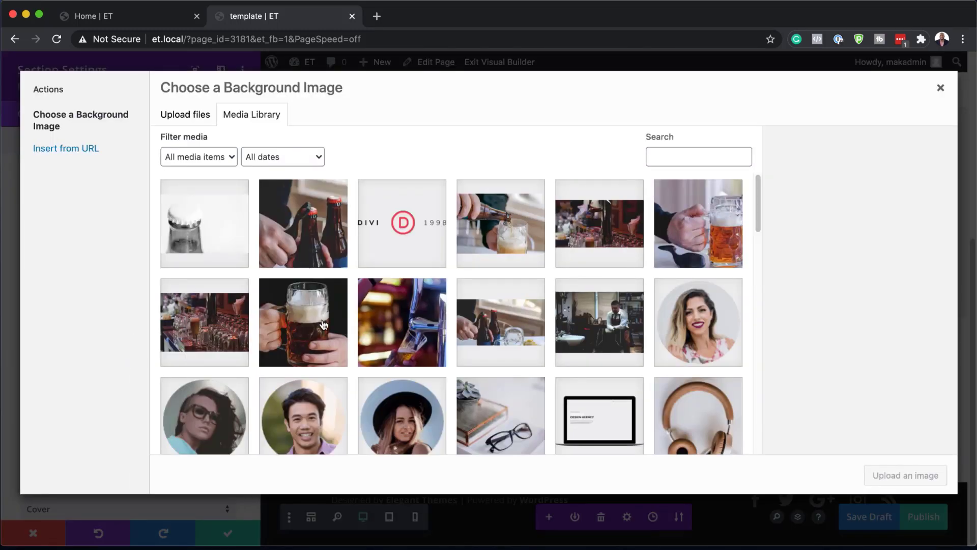
pyautogui.click(605, 334)
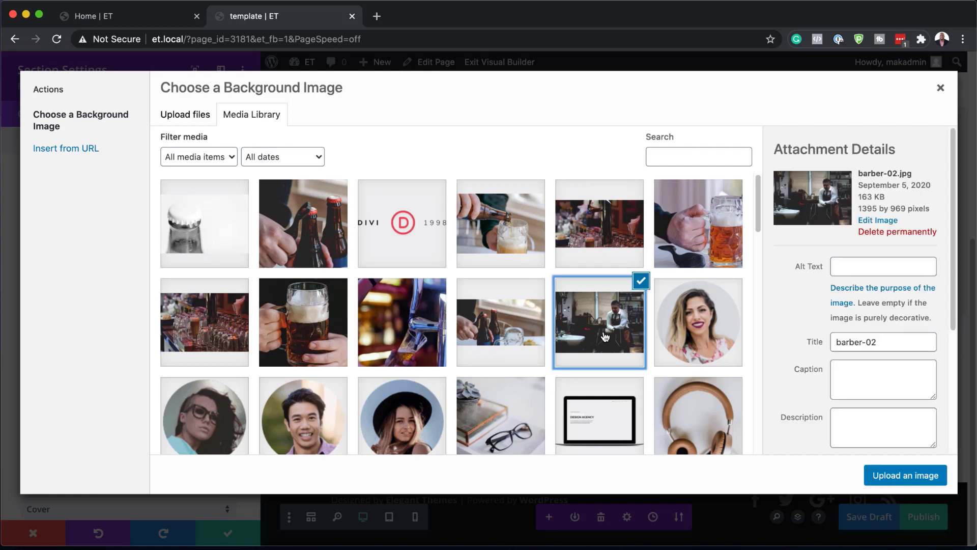
pyautogui.click(905, 479)
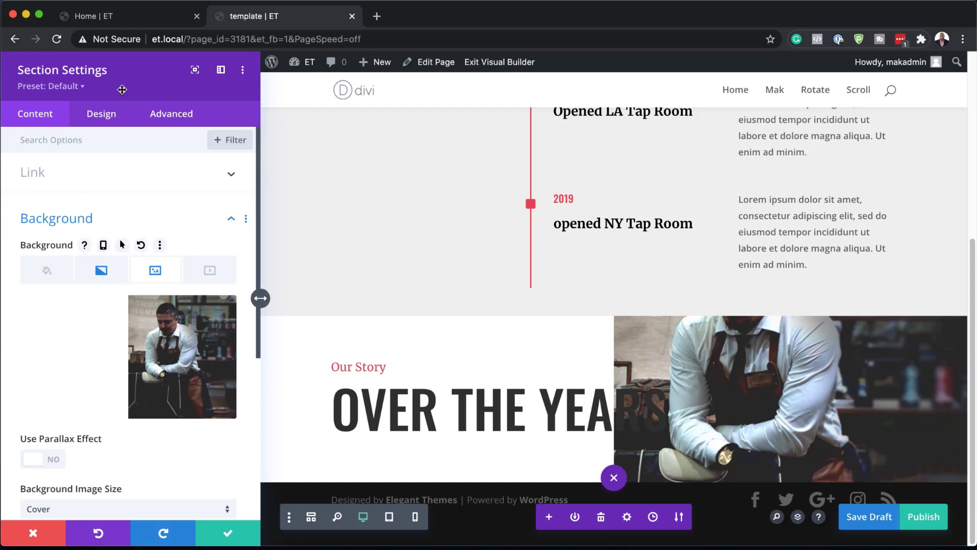
# Add a top divider to the section using the single solid downward-pointing triangle style
pyautogui.click(108, 116)
pyautogui.click(70, 216)
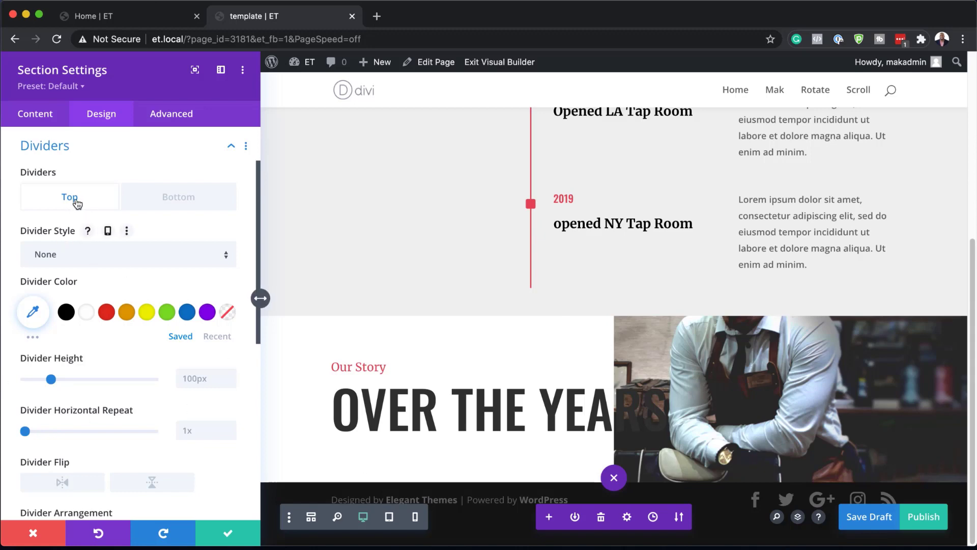
pyautogui.click(65, 254)
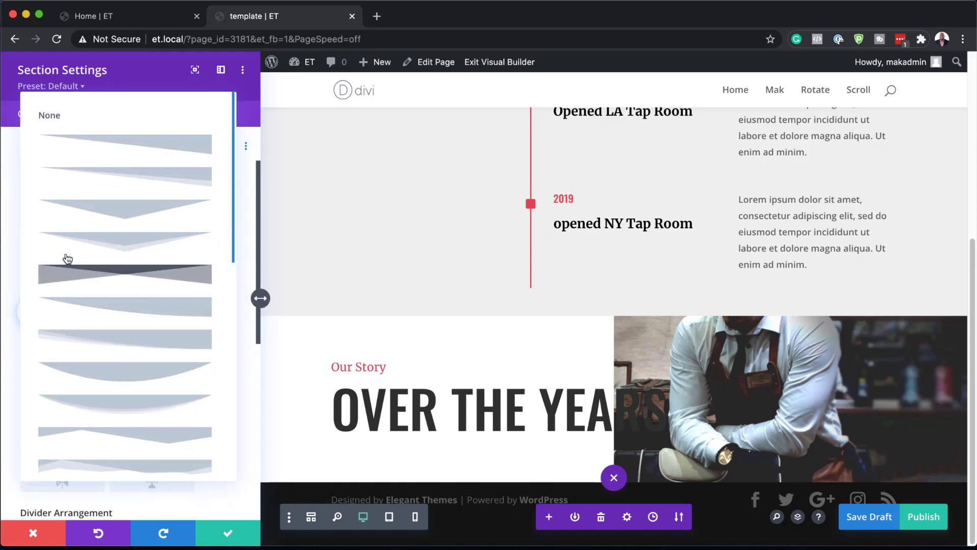
pyautogui.click(123, 209)
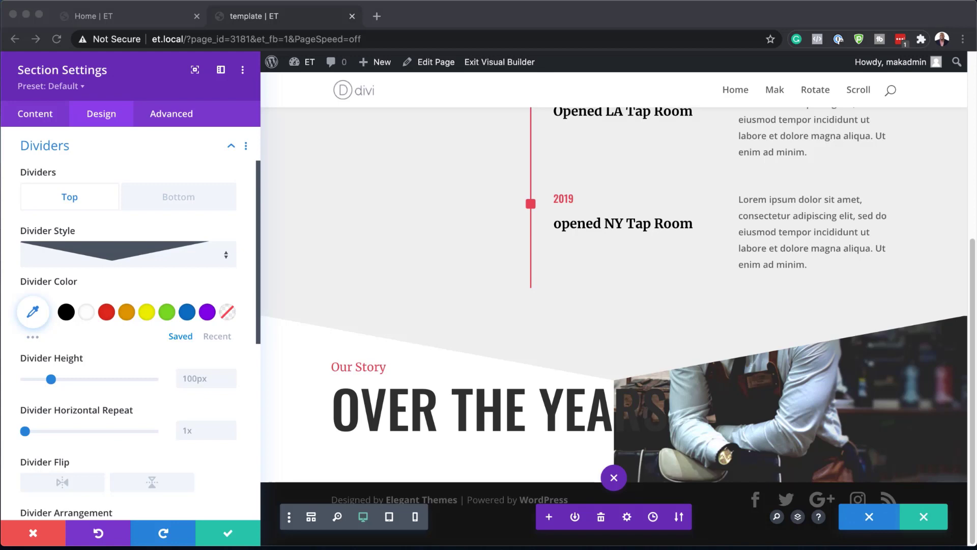
# Set the top divider's color to semi-transparent light gray rgba(238,238,238,0.7)
pyautogui.click(33, 316)
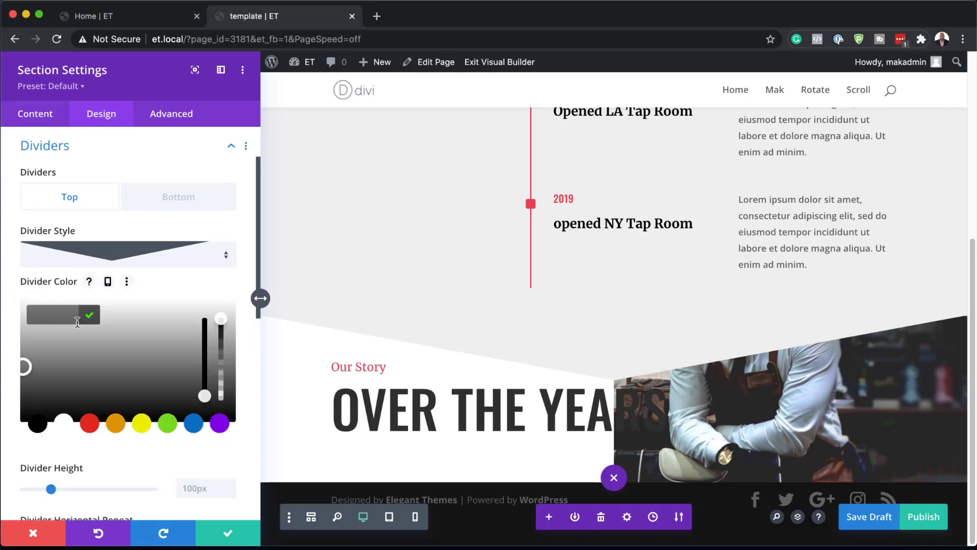
pyautogui.moveTo(224, 323); pyautogui.dragTo(222, 337)
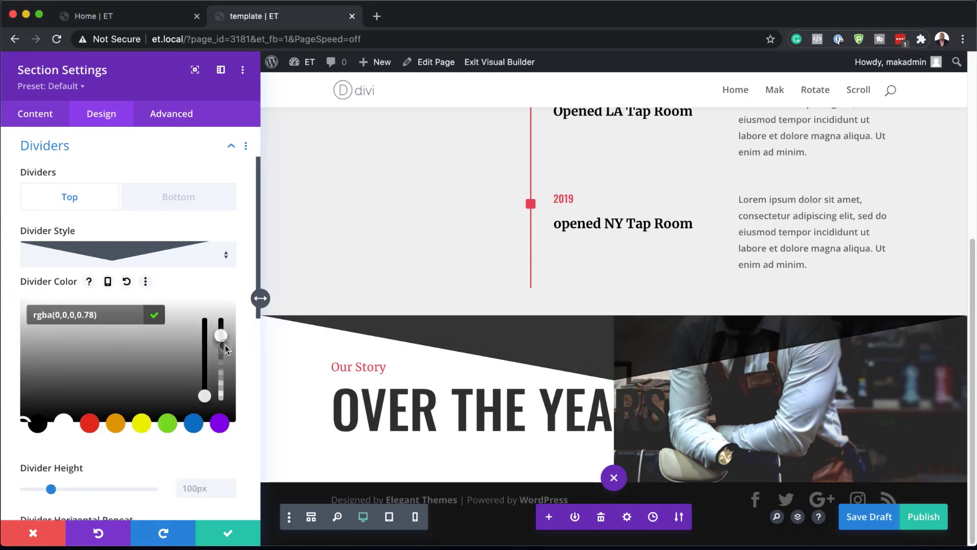
pyautogui.moveTo(56, 315); pyautogui.dragTo(93, 314)
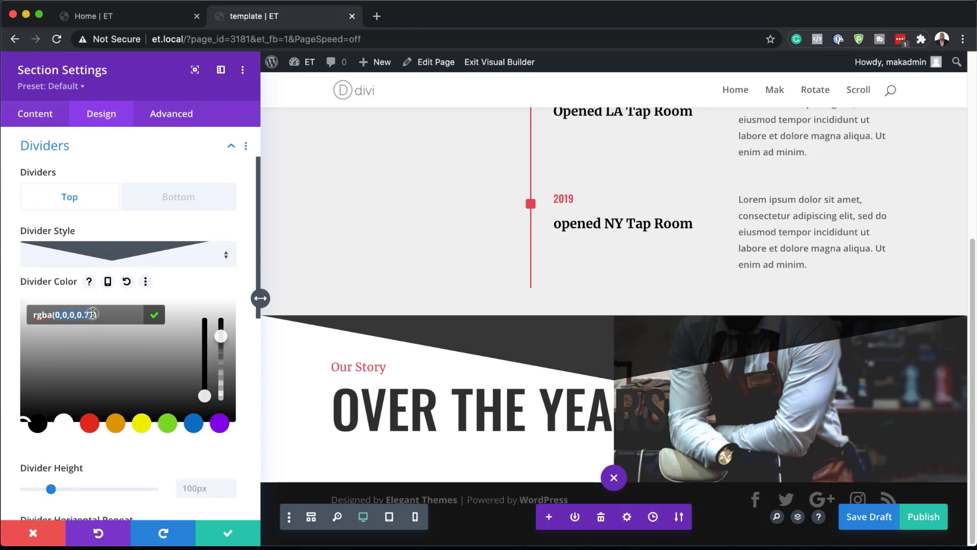
pyautogui.write('238,238,238,0.7')
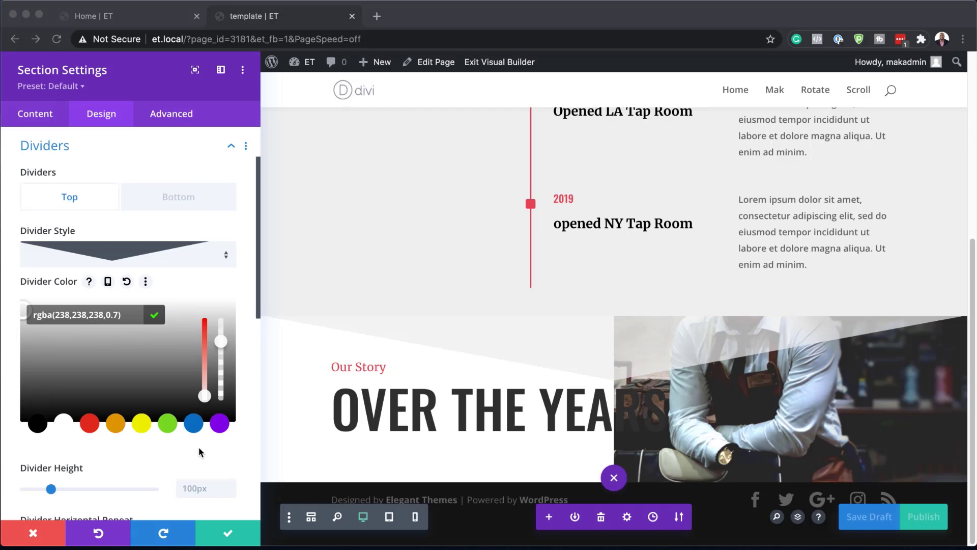
# Set the top divider's height to 50vh
pyautogui.scroll(-3, 193, 433)
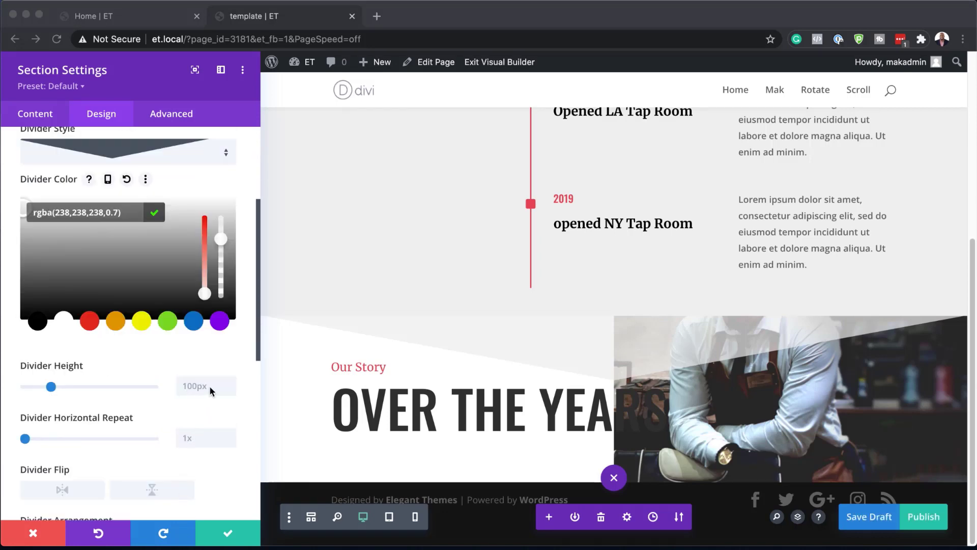
pyautogui.click(208, 386)
pyautogui.click(187, 386)
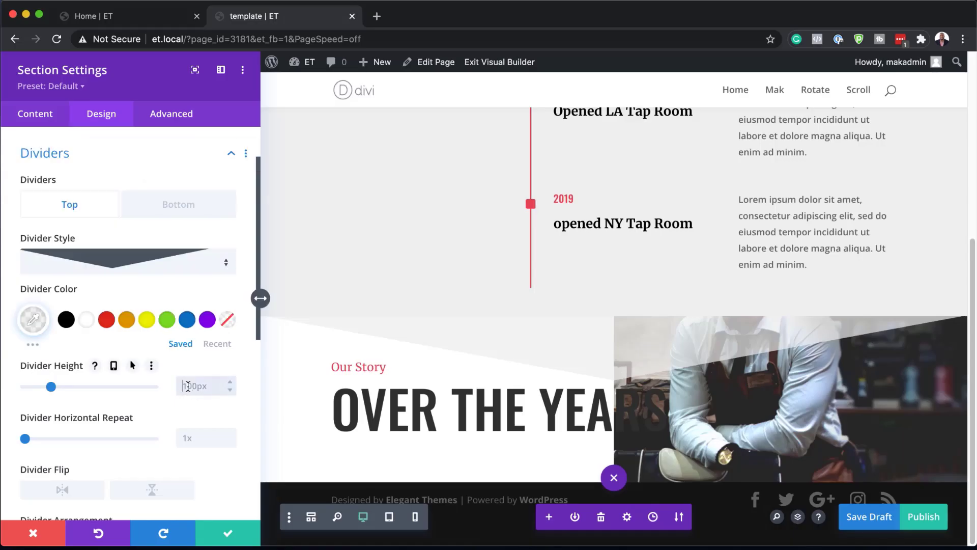
pyautogui.write('50vh')
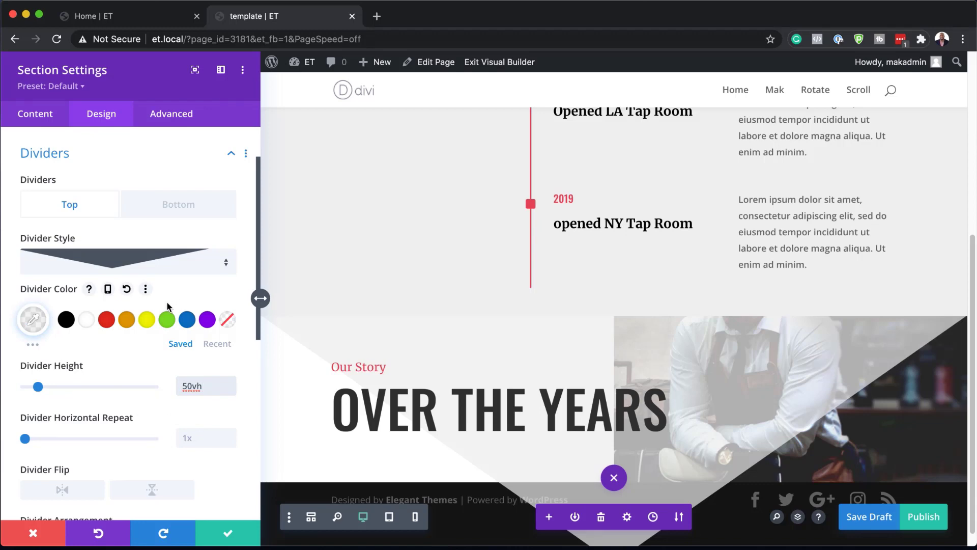
# Set the height of the section with the copied Over The Years heading to 50vh
pyautogui.scroll(-4, 168, 305)
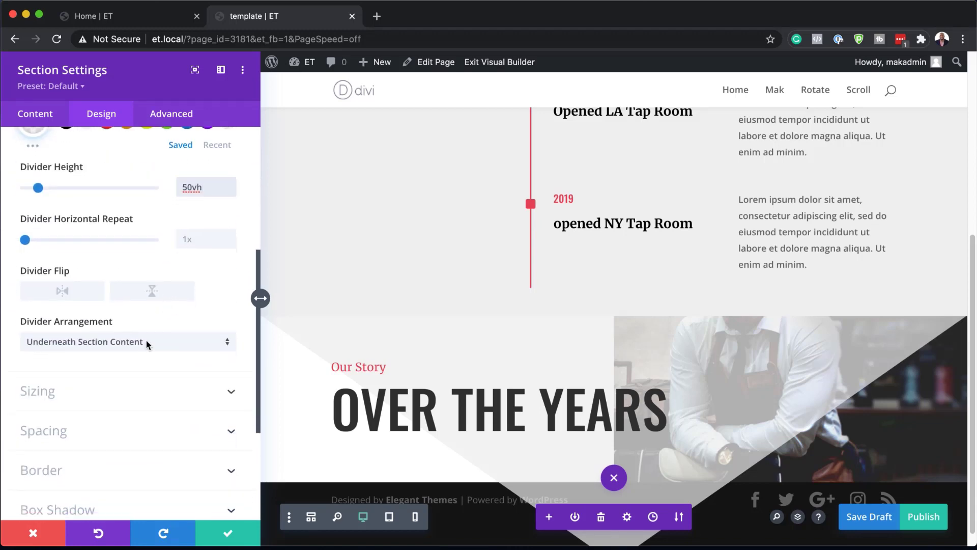
pyautogui.click(59, 432)
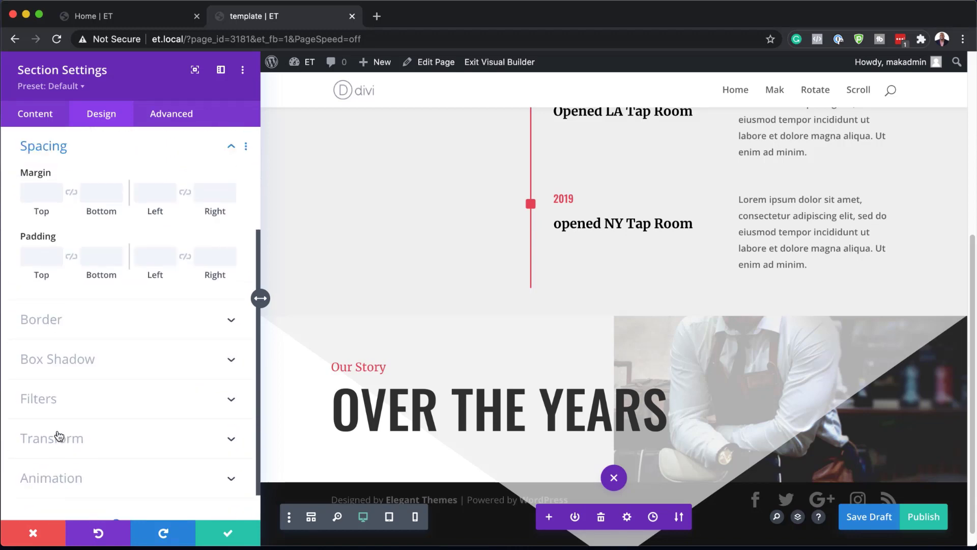
pyautogui.scroll(3, 129, 369)
pyautogui.click(57, 204)
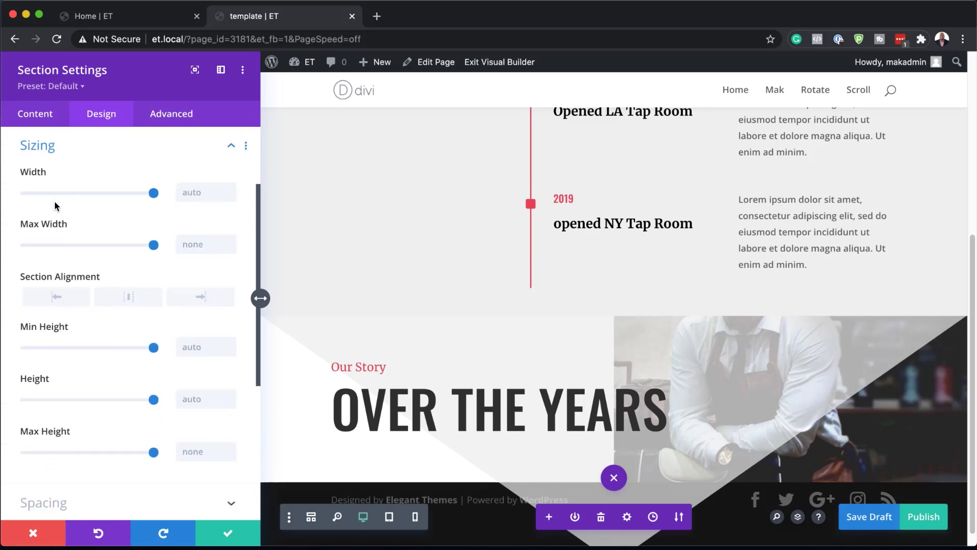
pyautogui.click(209, 400)
pyautogui.write('50vh')
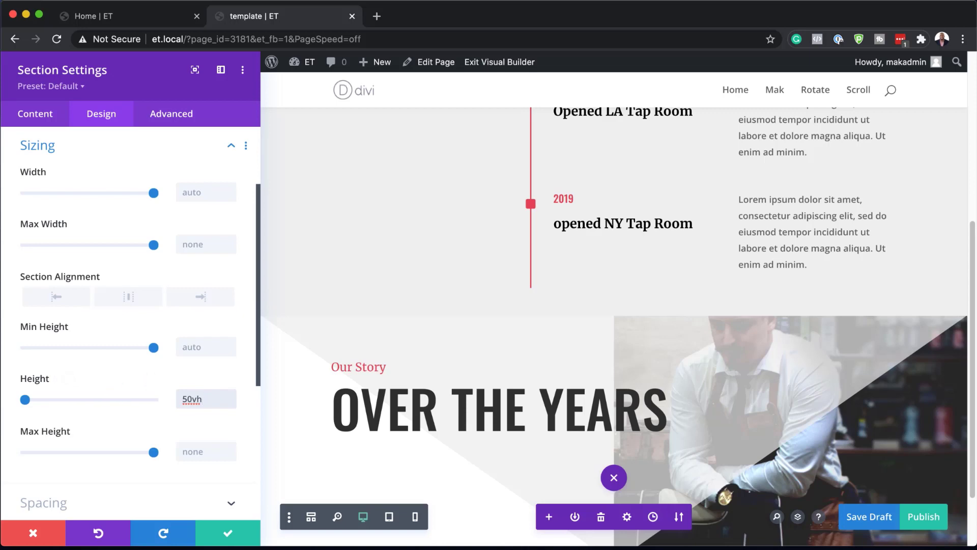
# Set the section's top padding to 20vh
pyautogui.scroll(-1, 136, 423)
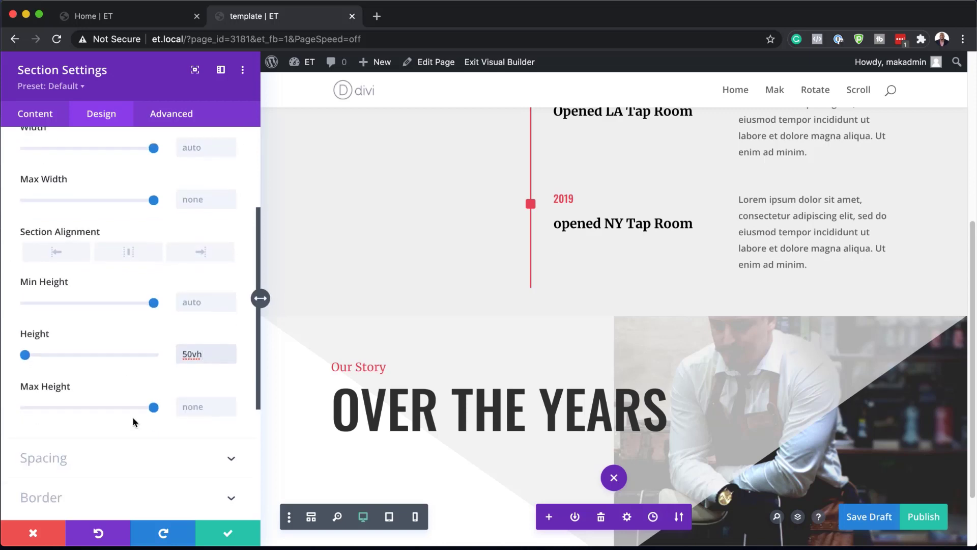
pyautogui.click(58, 463)
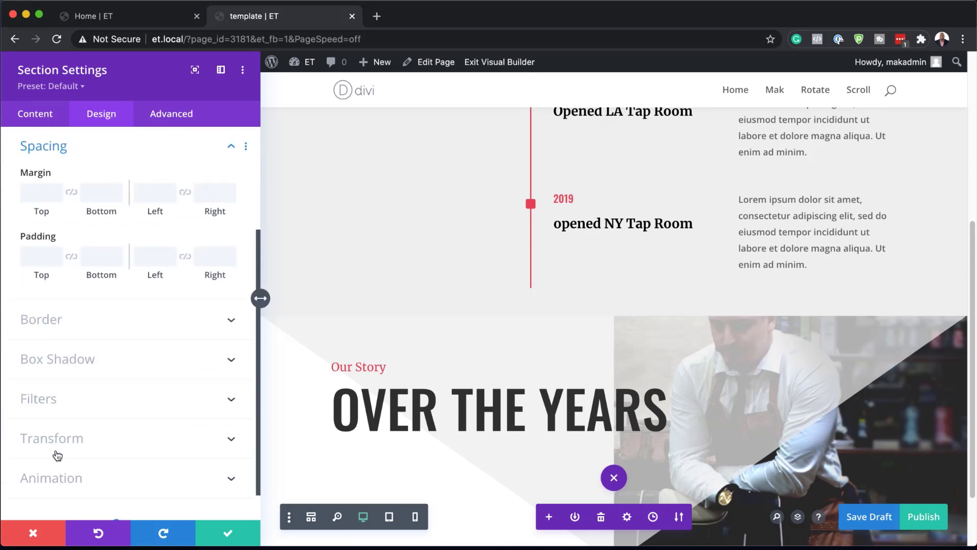
pyautogui.click(34, 256)
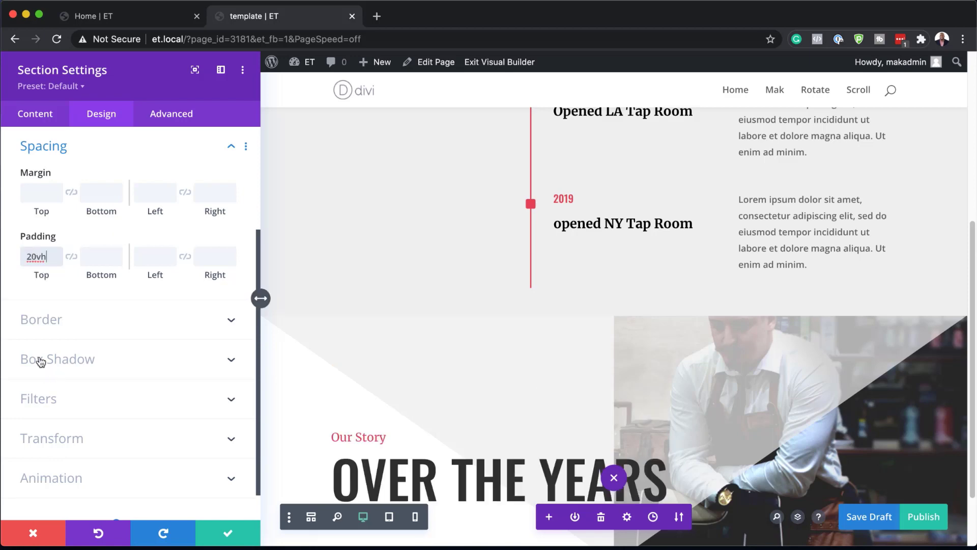
# Save the section settings and insert a regular section with an empty one-column row below the Over The Years section
pyautogui.click(224, 532)
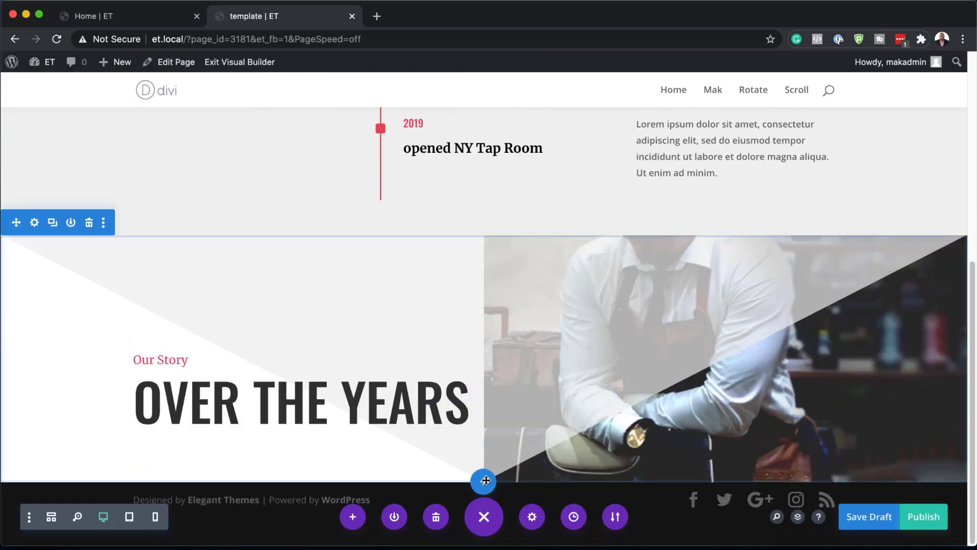
pyautogui.click(485, 482)
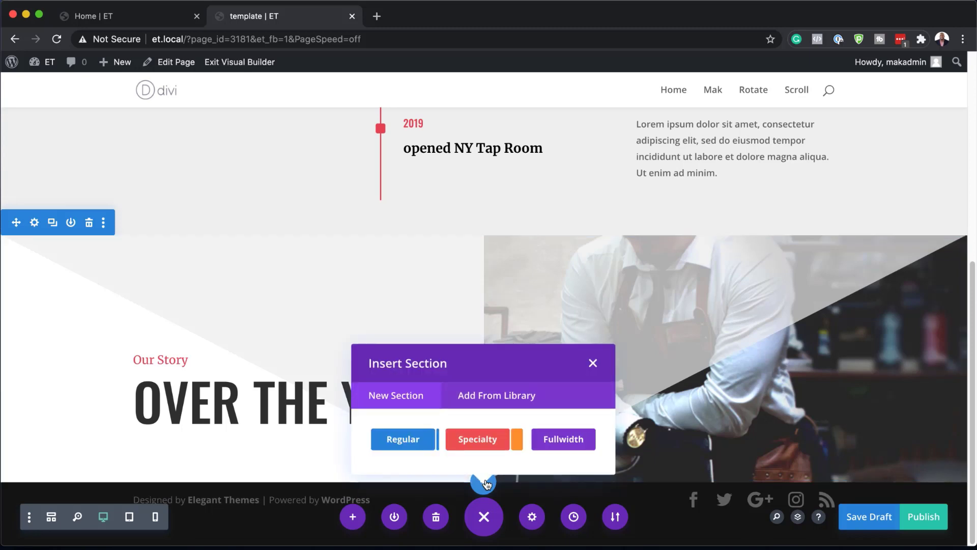
pyautogui.click(401, 437)
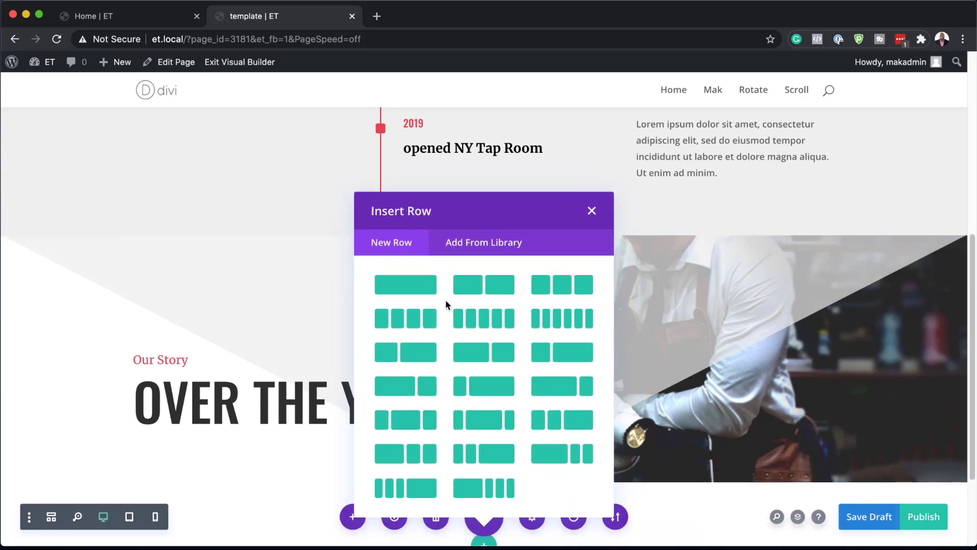
pyautogui.click(429, 287)
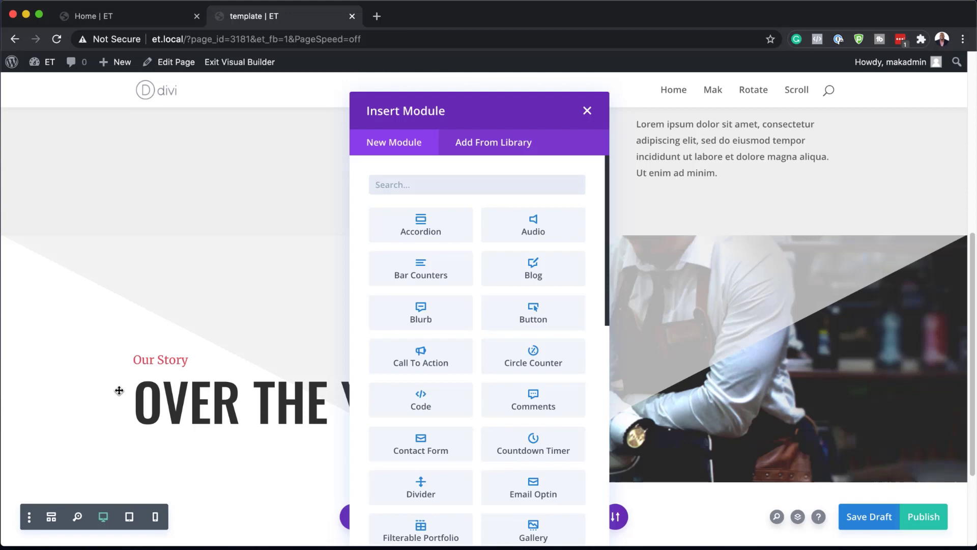
pyautogui.scroll(-3, 141, 369)
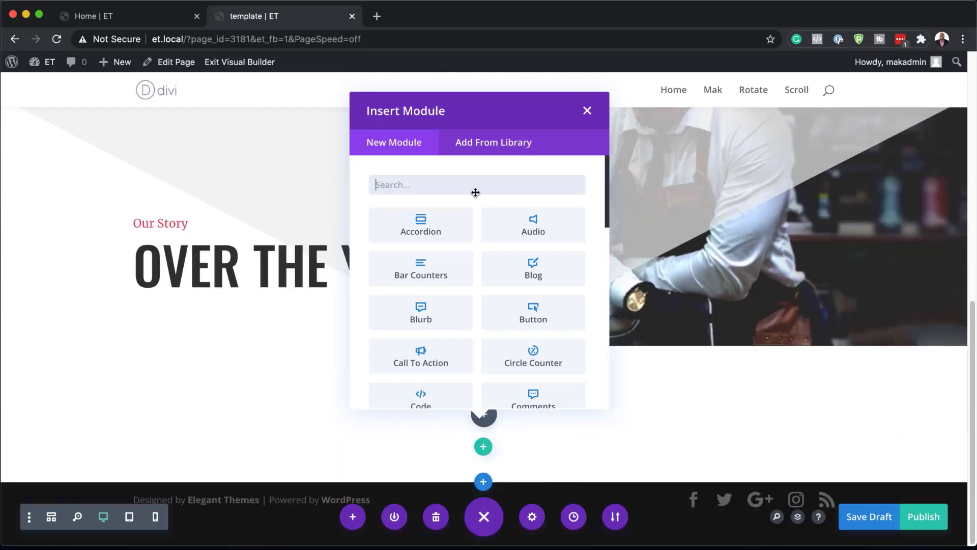
pyautogui.click(587, 111)
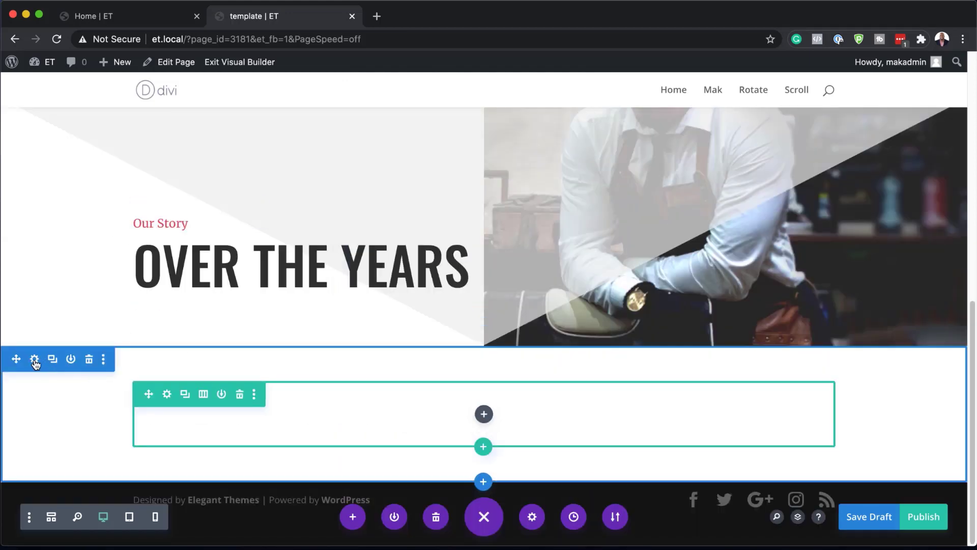
# Add a background gradient to the new section and set its first color to fully transparent white, rgba(255,255,255,0)
pyautogui.click(35, 359)
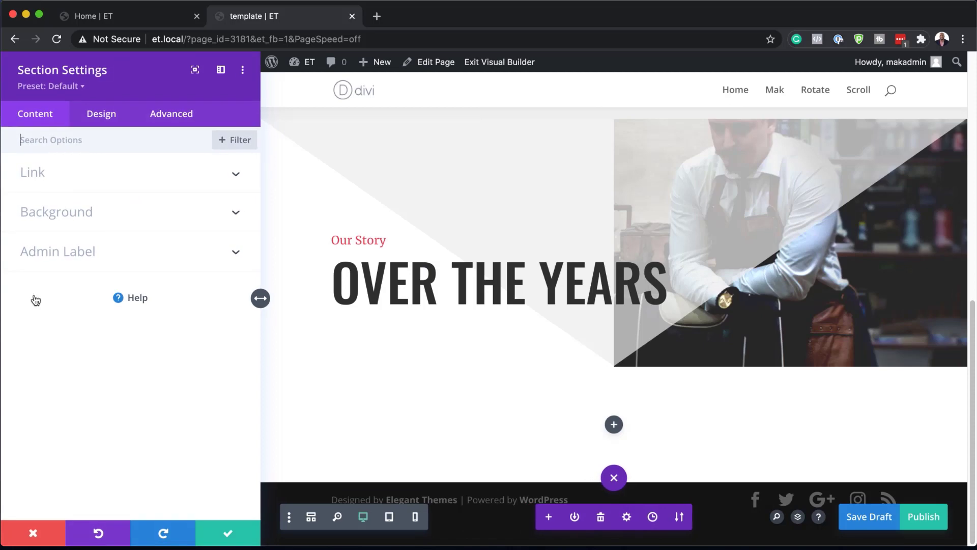
pyautogui.click(79, 218)
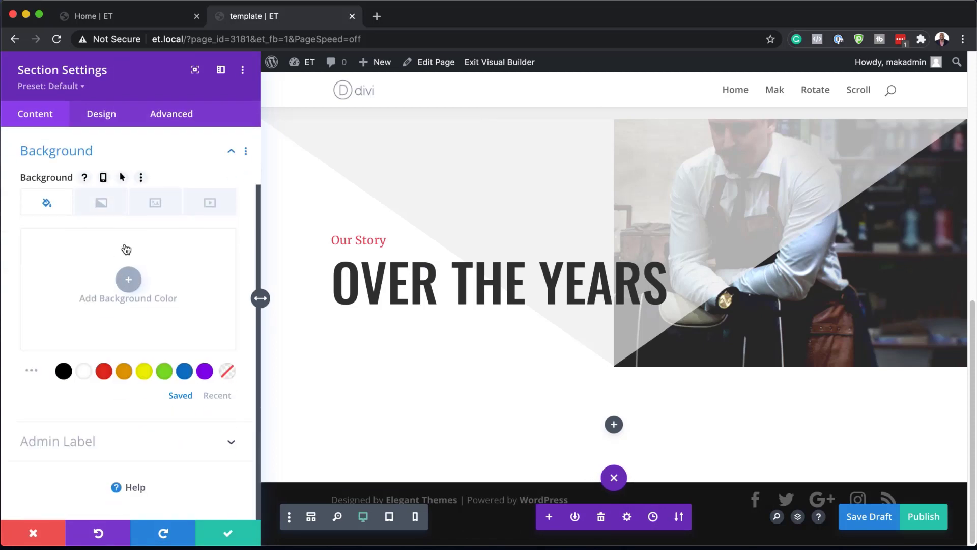
pyautogui.click(108, 207)
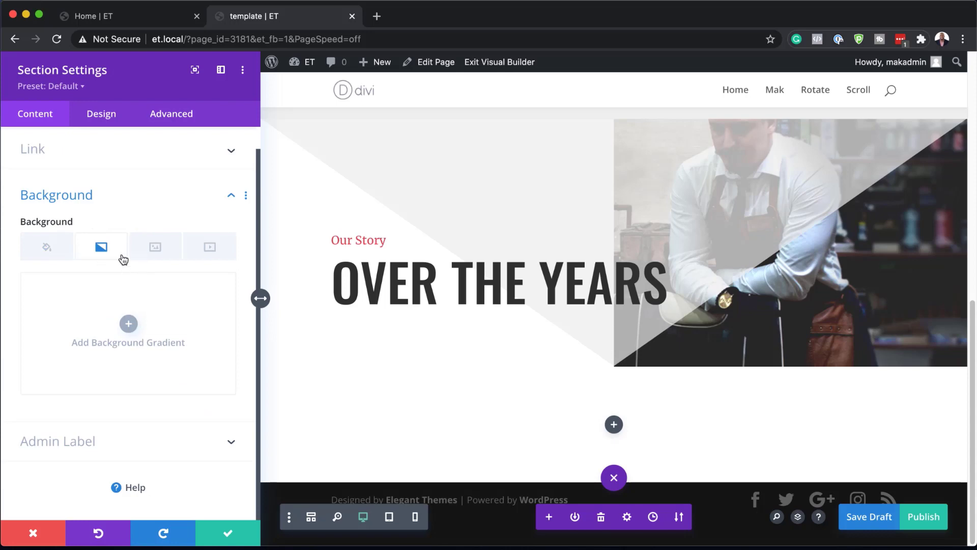
pyautogui.click(128, 323)
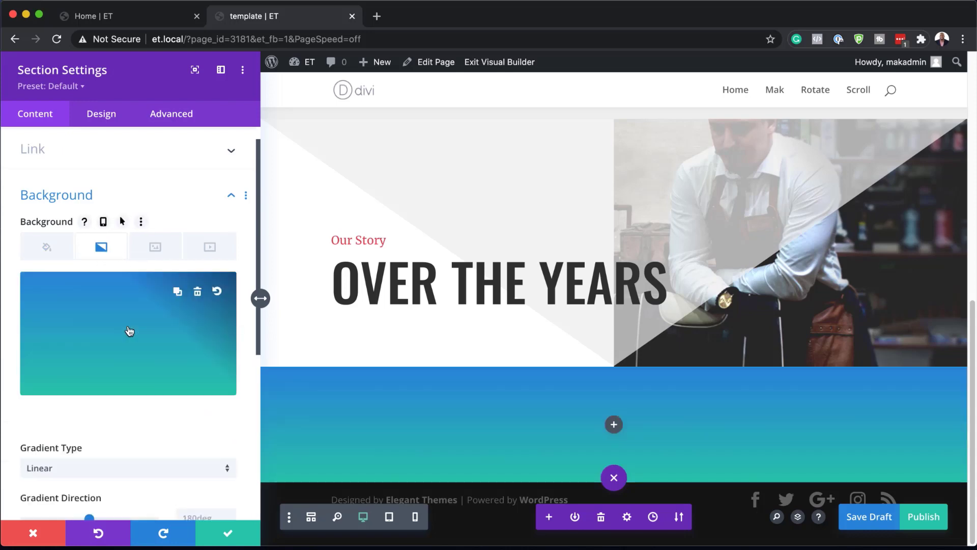
pyautogui.click(30, 417)
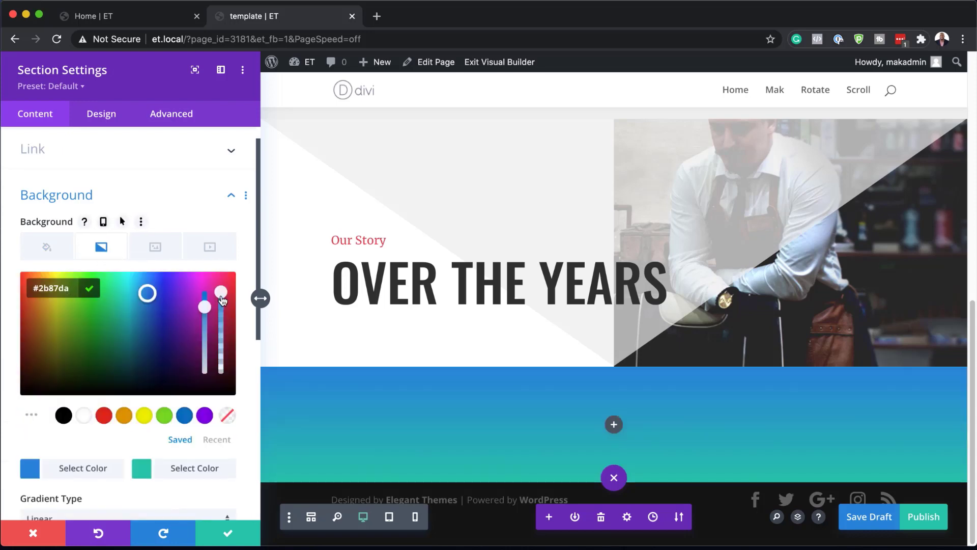
pyautogui.moveTo(223, 299); pyautogui.dragTo(221, 309)
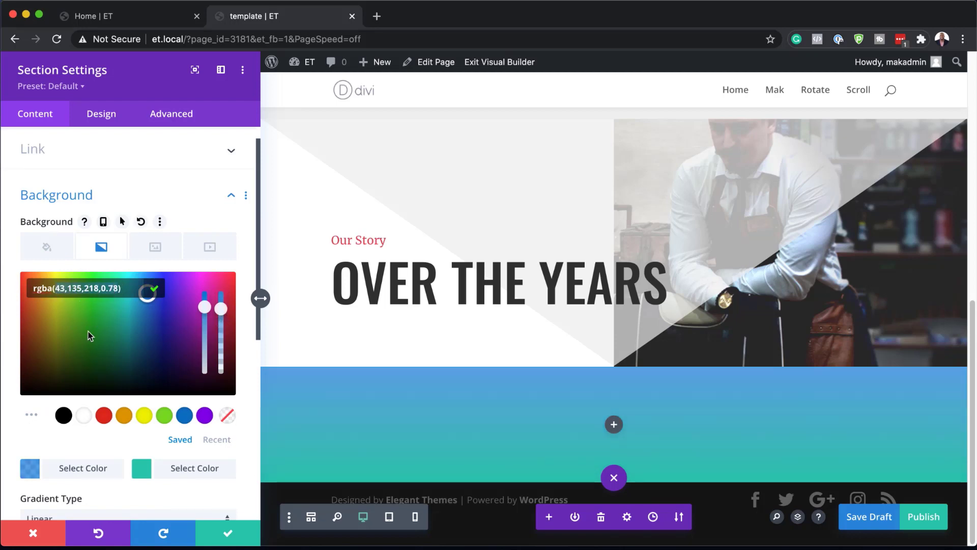
pyautogui.write('255,255,255,0')
# Set the second color of the new section's background gradient to #eeeeee
pyautogui.click(142, 468)
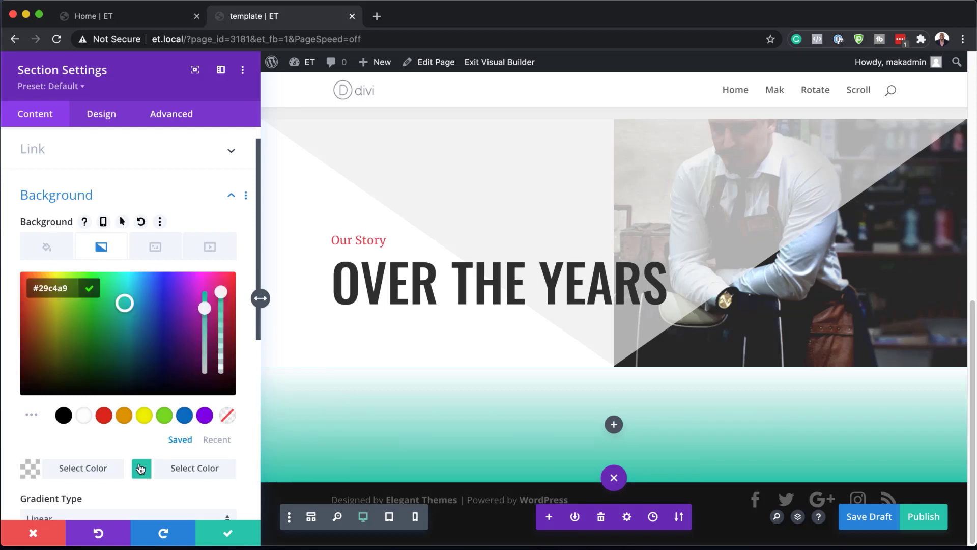
pyautogui.press('super+s')
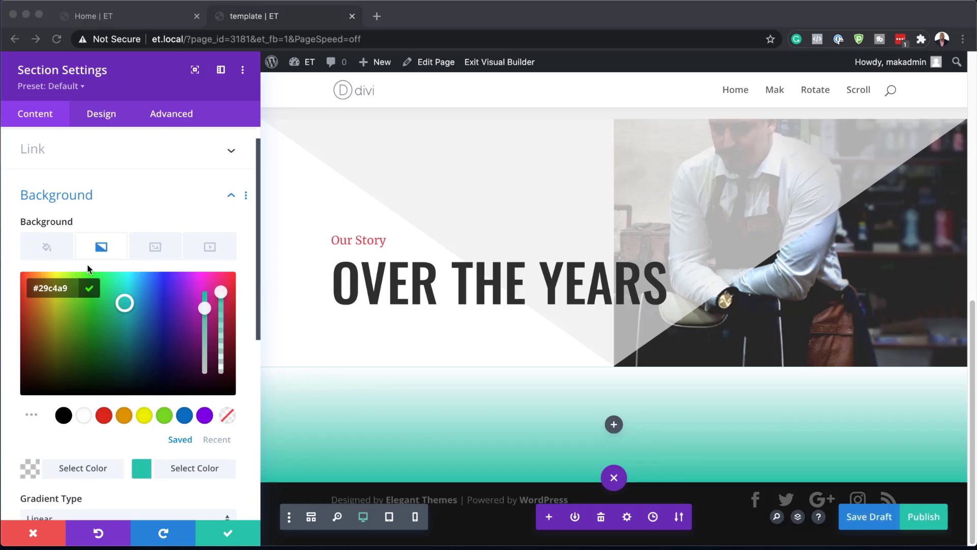
pyautogui.click(72, 289)
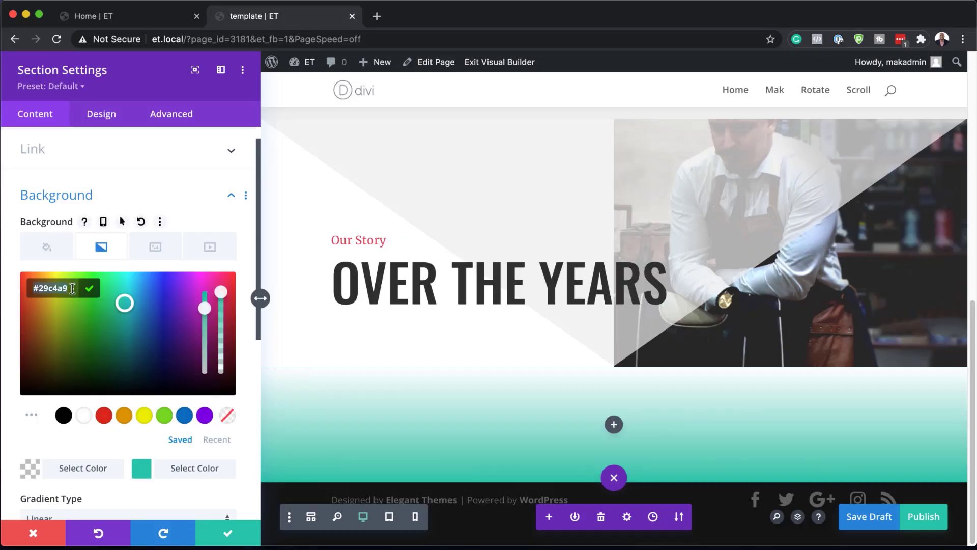
pyautogui.write('#eeeeee')
# Set the gradient direction to 90deg and its start position to 50%
pyautogui.scroll(-2, 103, 474)
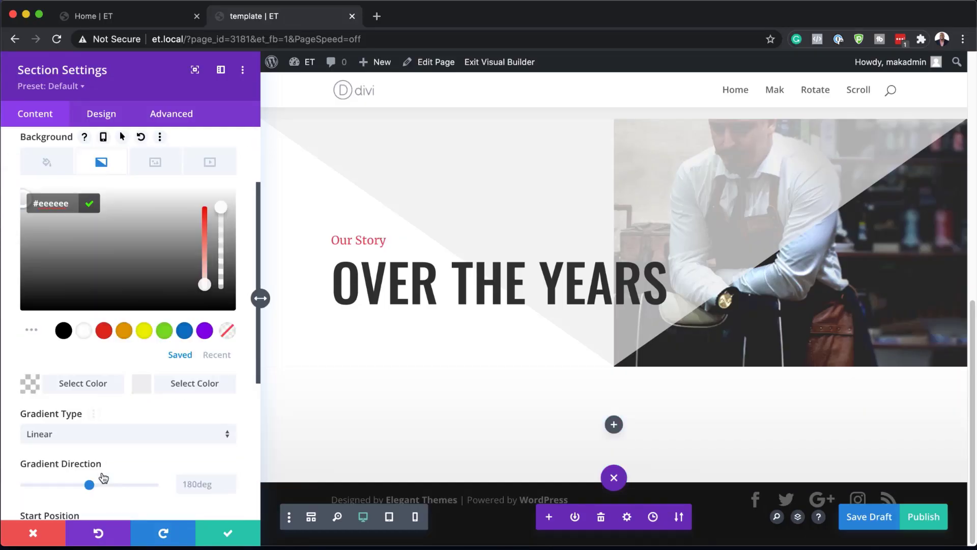
pyautogui.scroll(-2, 148, 454)
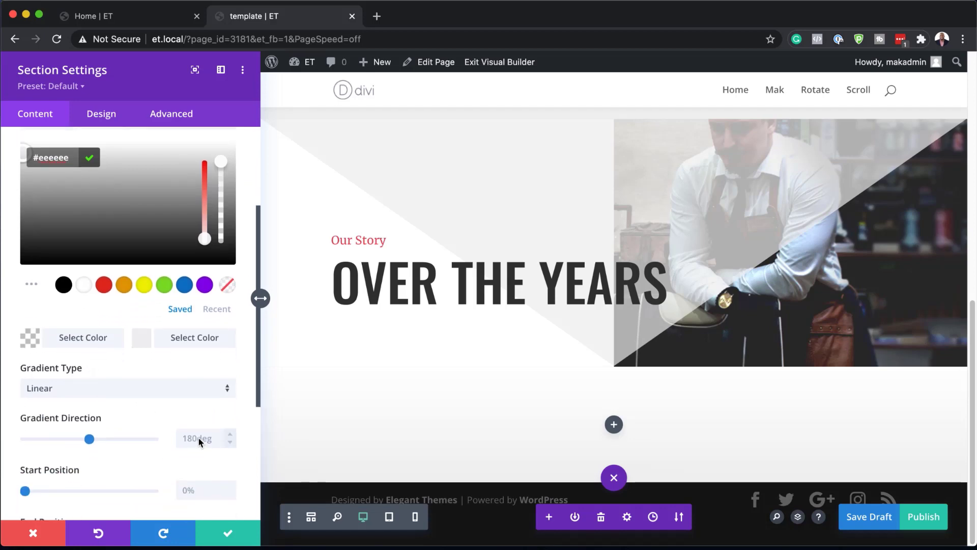
pyautogui.write('90')
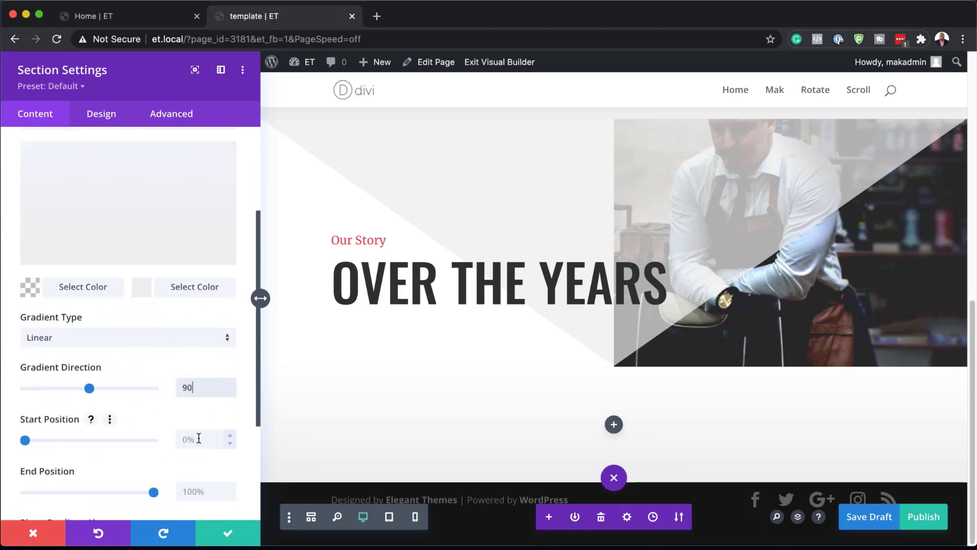
pyautogui.write('deg')
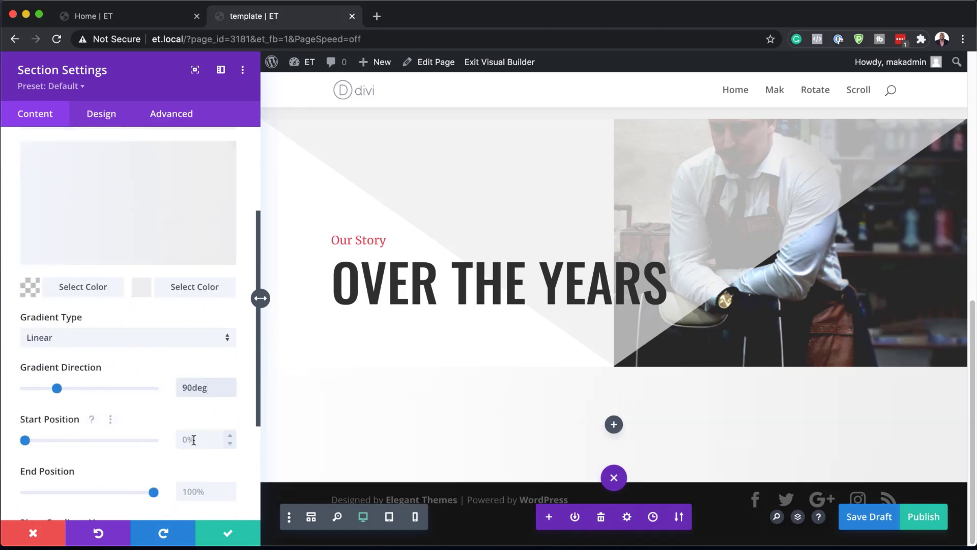
pyautogui.click(194, 439)
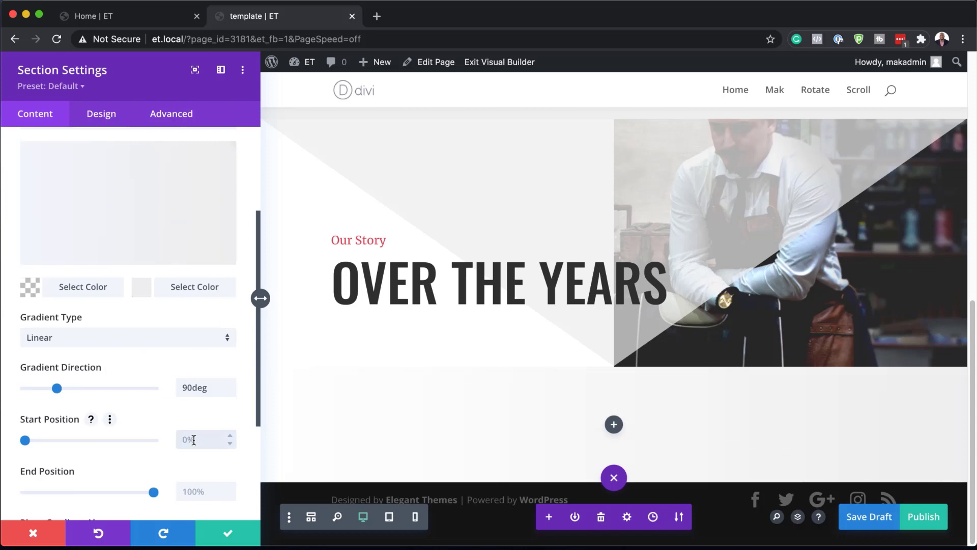
pyautogui.write('50%')
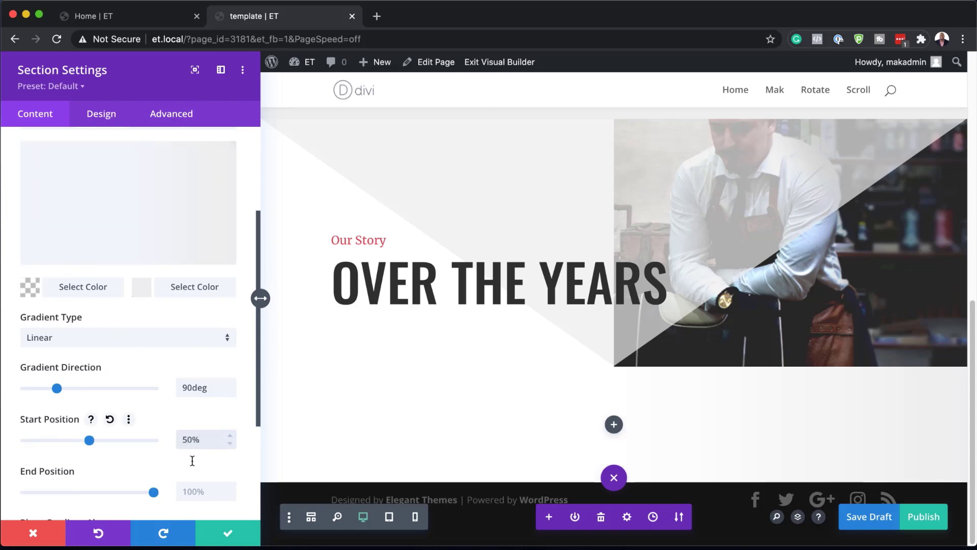
# Set the gradient's end position to 0% and place the gradient above the background image
pyautogui.click(191, 491)
pyautogui.write('0%')
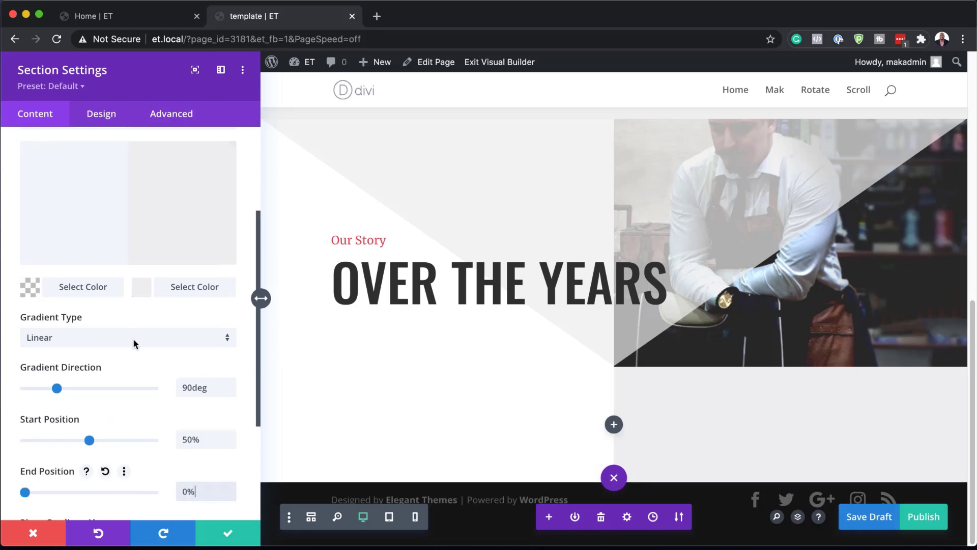
pyautogui.scroll(-5, 134, 343)
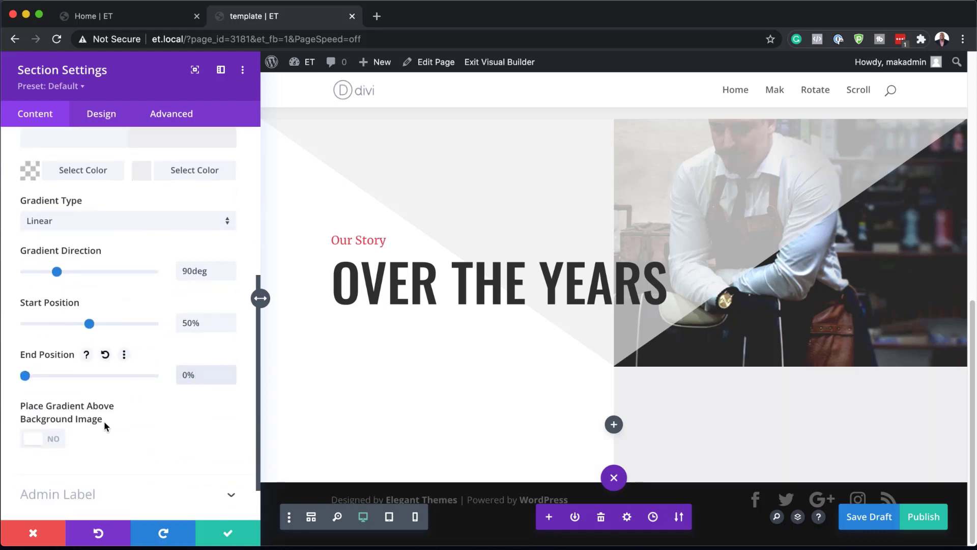
pyautogui.click(56, 443)
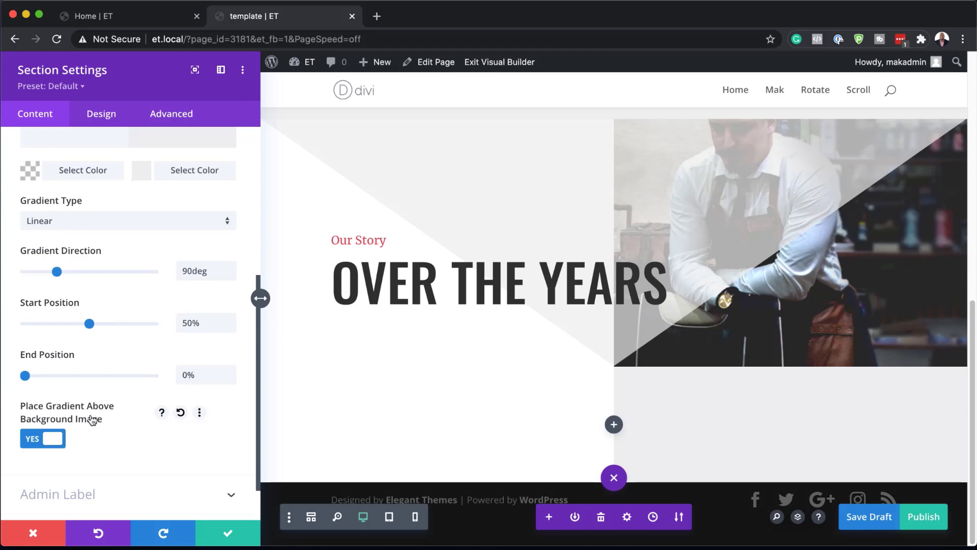
# Set the new section's top and bottom padding to 0px with the two values linked, and save the section settings
pyautogui.scroll(2, 89, 418)
pyautogui.click(112, 119)
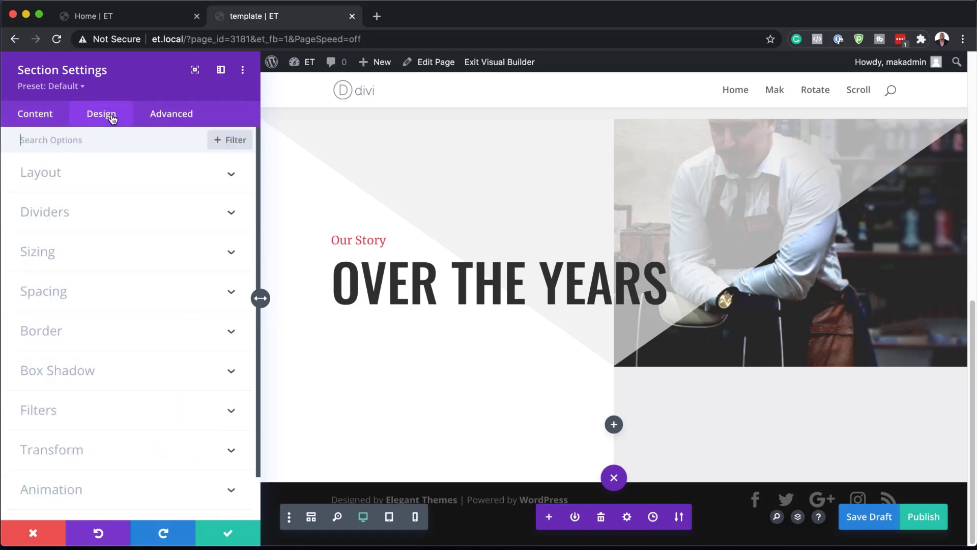
pyautogui.click(63, 297)
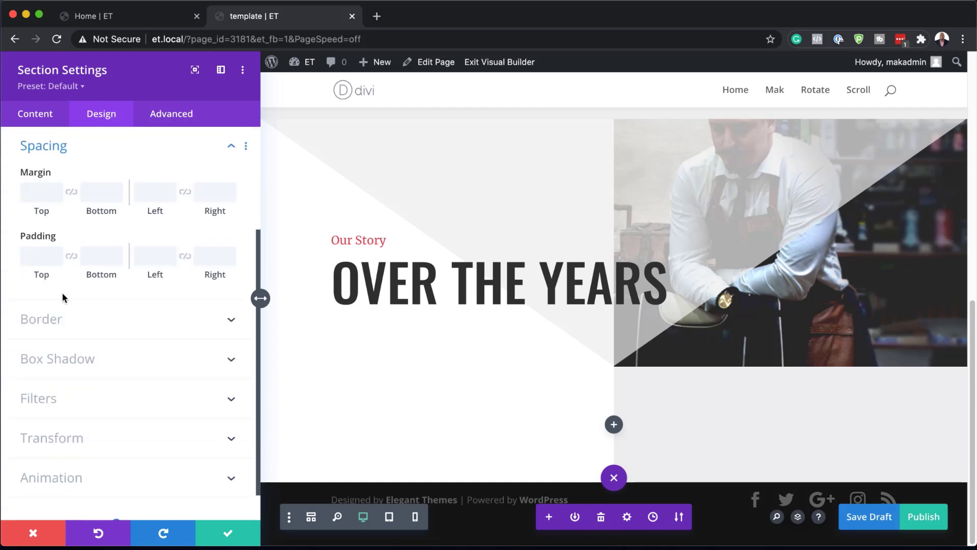
pyautogui.click(37, 259)
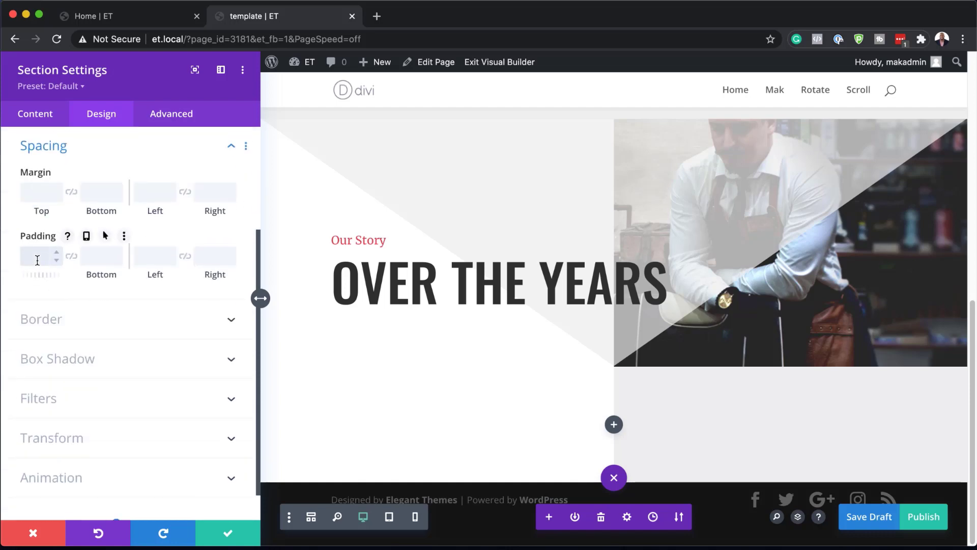
pyautogui.click(72, 256)
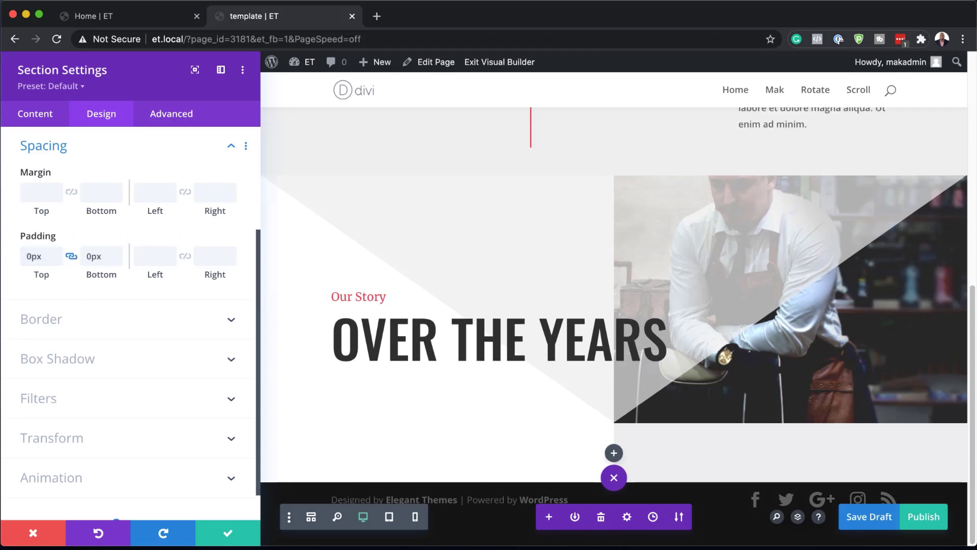
pyautogui.click(232, 534)
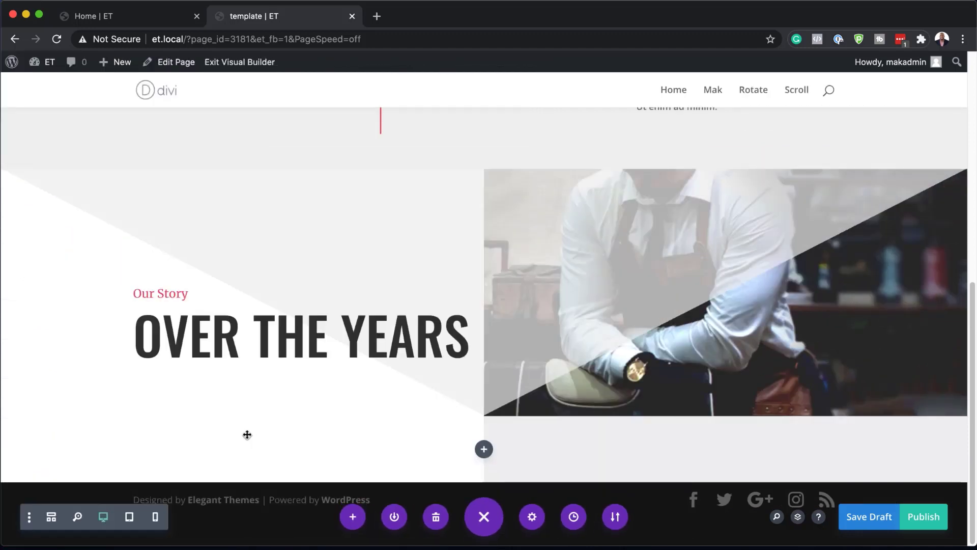
# Enable a custom gutter width for the empty row in the new section and set it to 1
pyautogui.moveTo(381, 438)
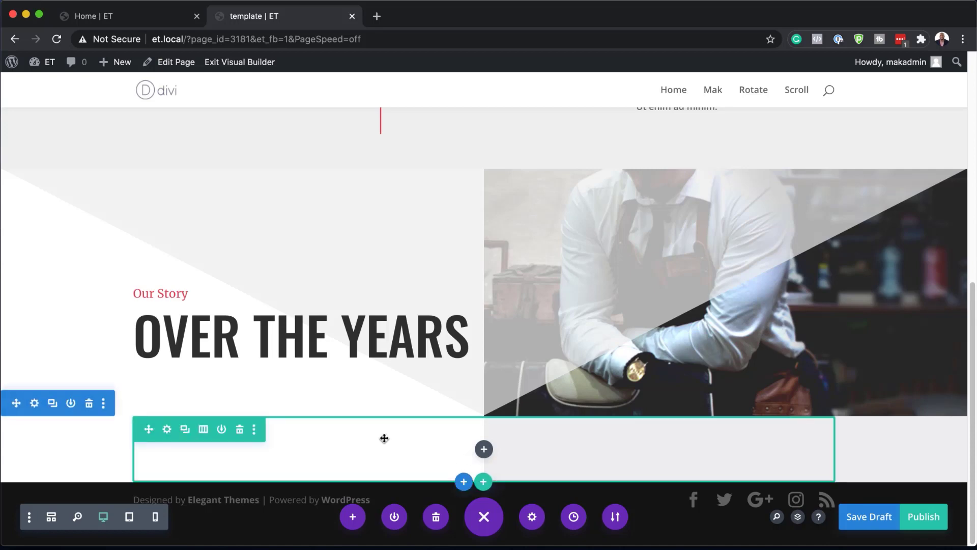
pyautogui.click(167, 428)
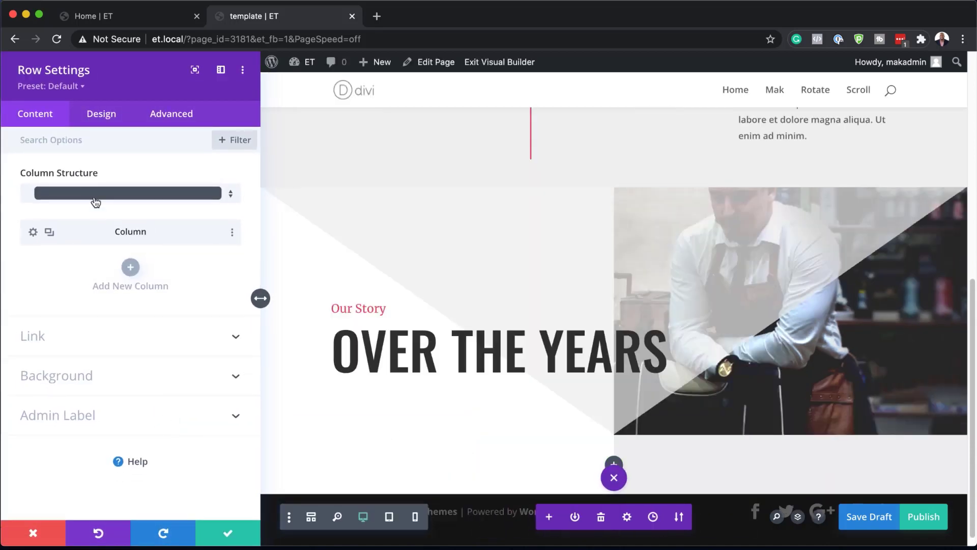
pyautogui.click(108, 116)
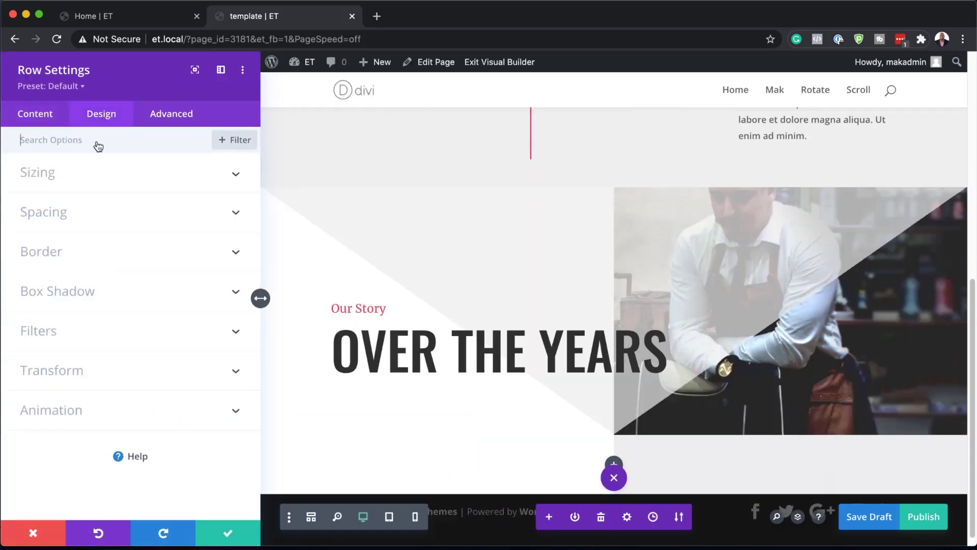
pyautogui.click(59, 179)
pyautogui.click(54, 223)
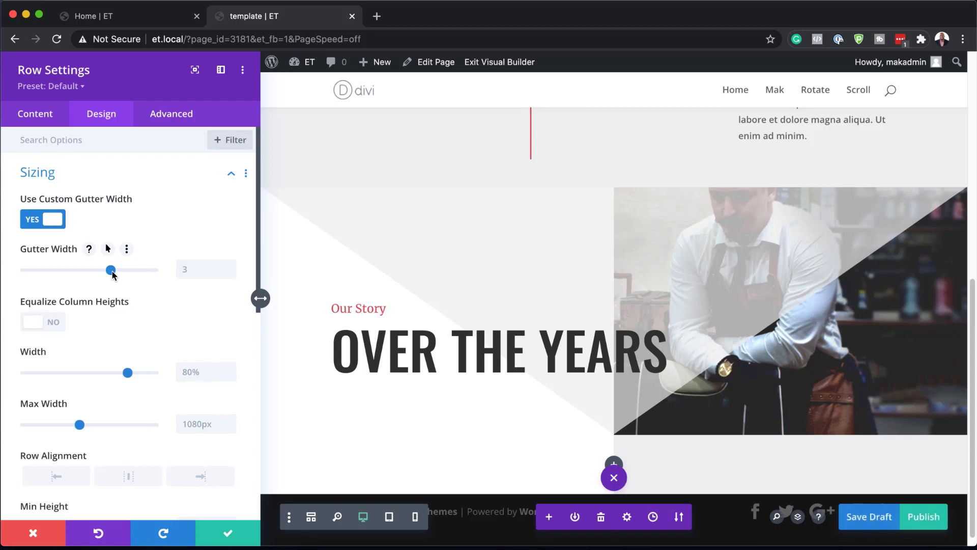
pyautogui.moveTo(113, 275); pyautogui.dragTo(28, 276)
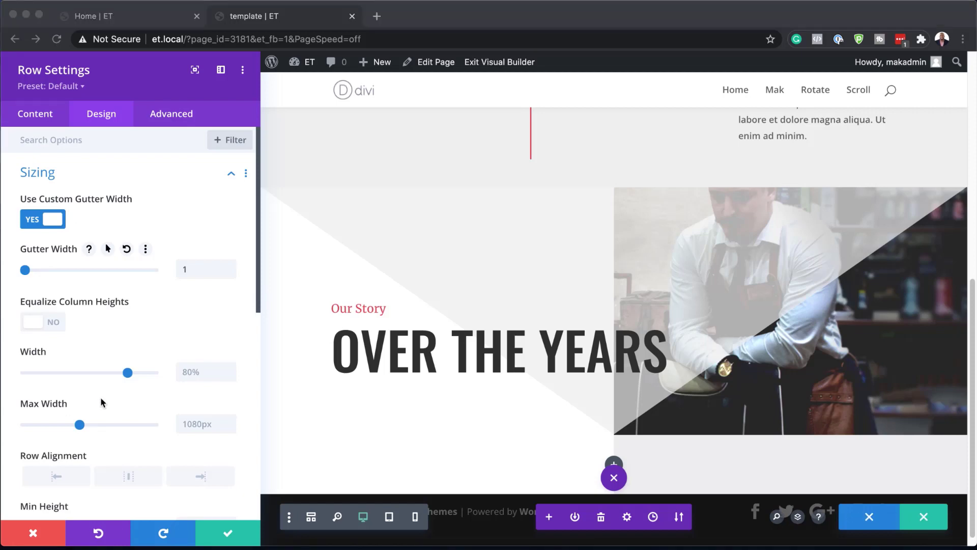
# Set the row's width and max width to 100% and align the row to the right
pyautogui.click(201, 373)
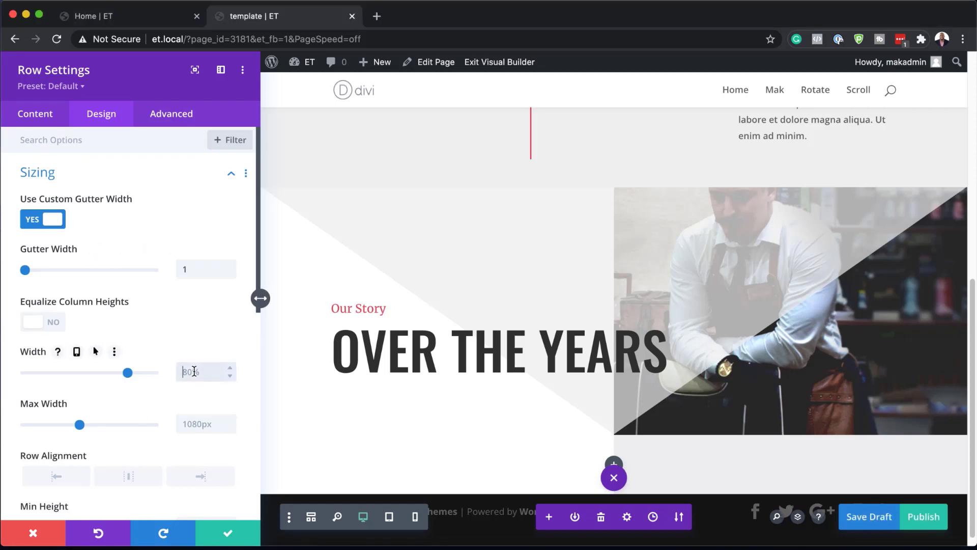
pyautogui.write('100%')
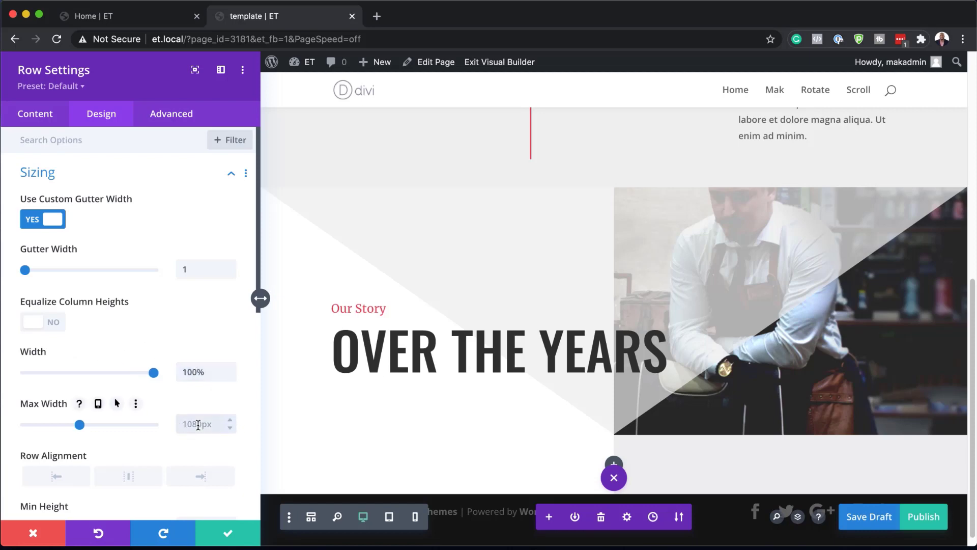
pyautogui.click(198, 424)
pyautogui.write('100%')
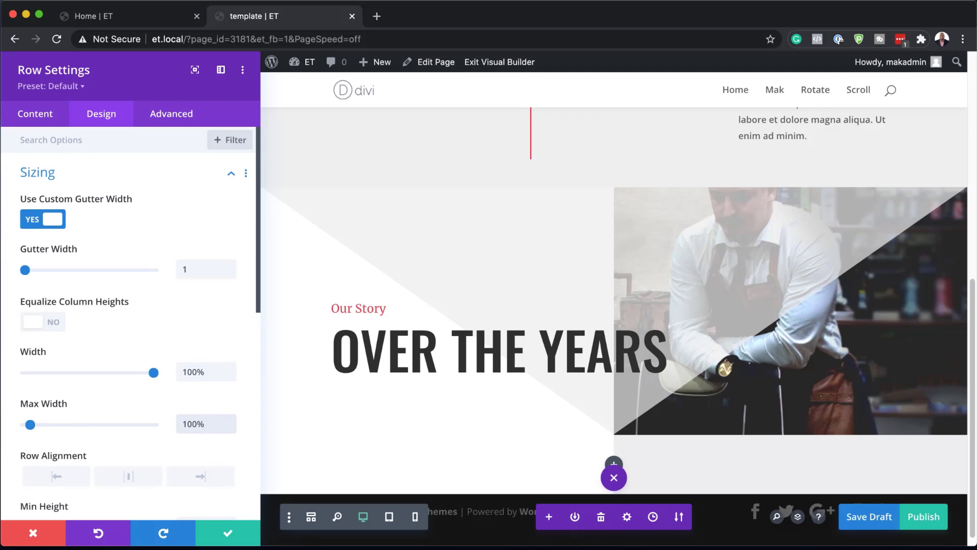
pyautogui.click(203, 481)
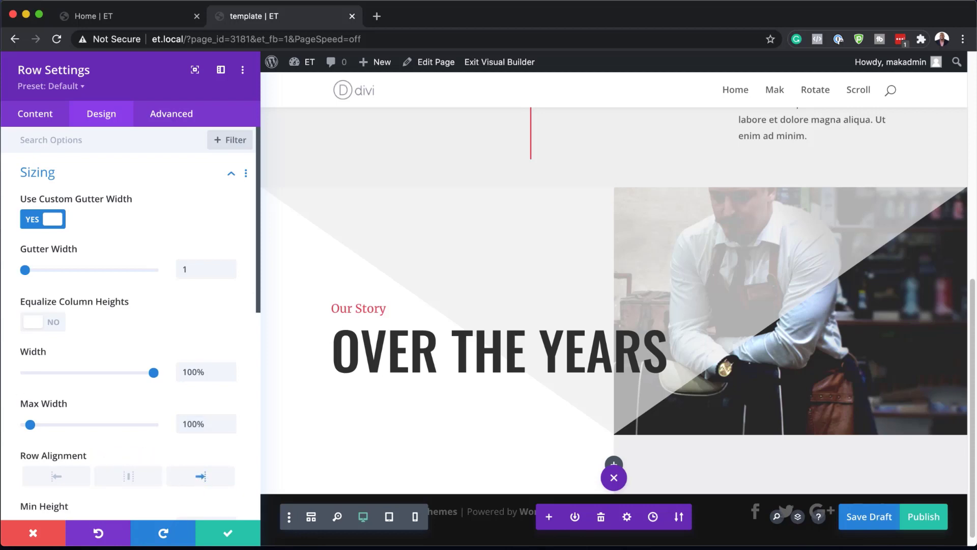
# Set the row's top padding to 300px
pyautogui.scroll(-5, 127, 405)
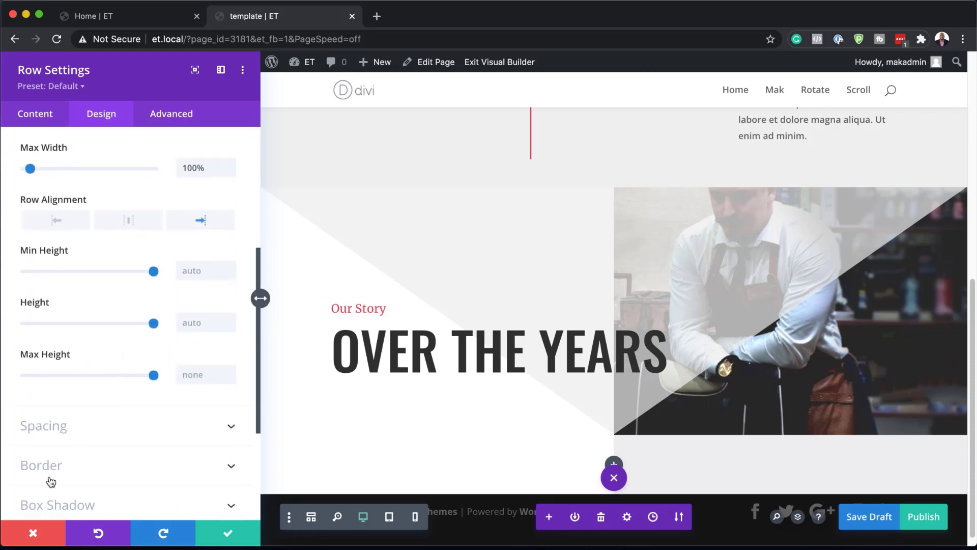
pyautogui.scroll(-2, 51, 481)
pyautogui.click(53, 377)
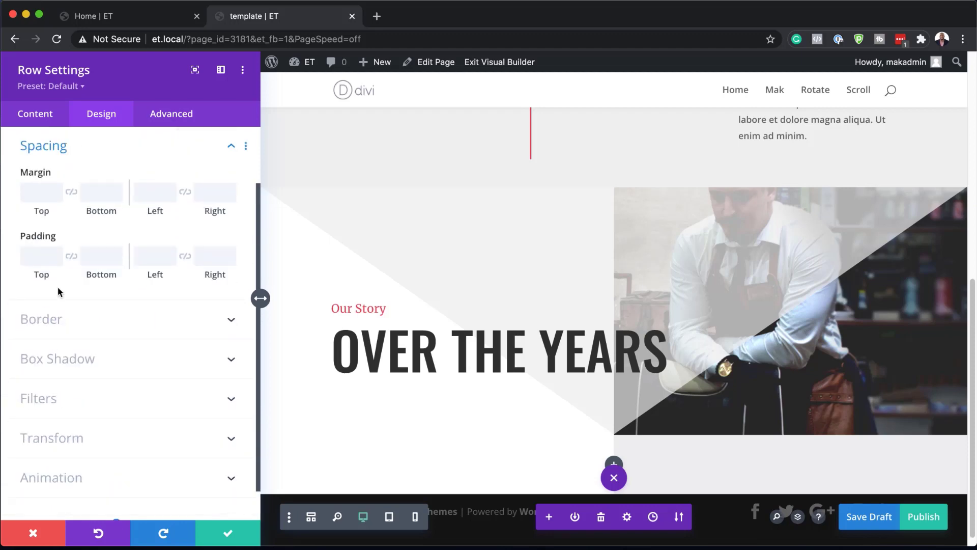
pyautogui.click(42, 253)
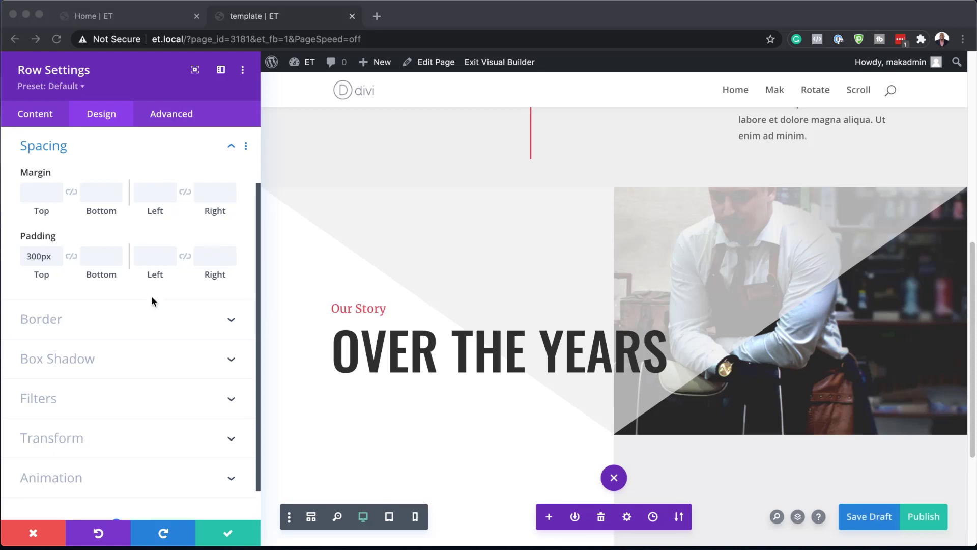
# Give the row a left-side border only, 2px wide in color #333333
pyautogui.scroll(-1, 152, 295)
pyautogui.click(57, 312)
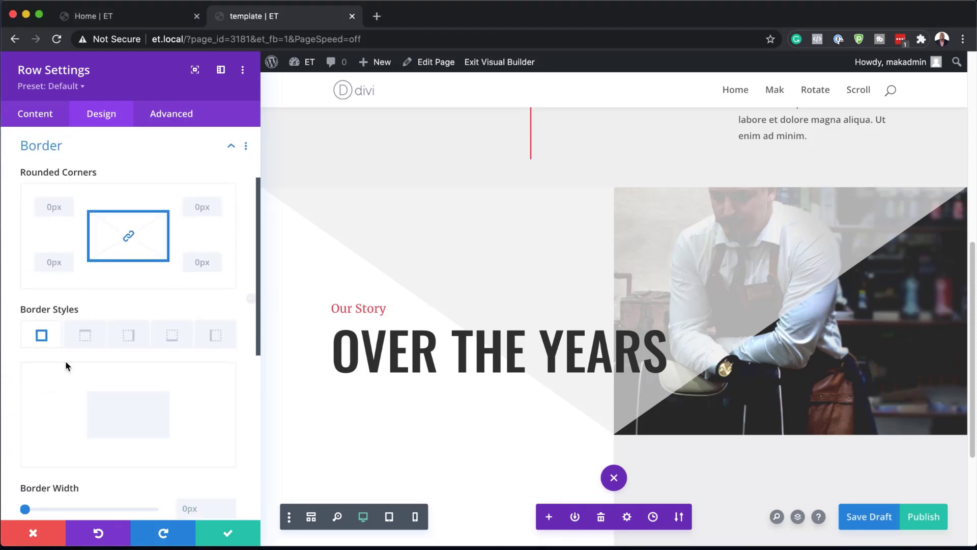
pyautogui.click(216, 338)
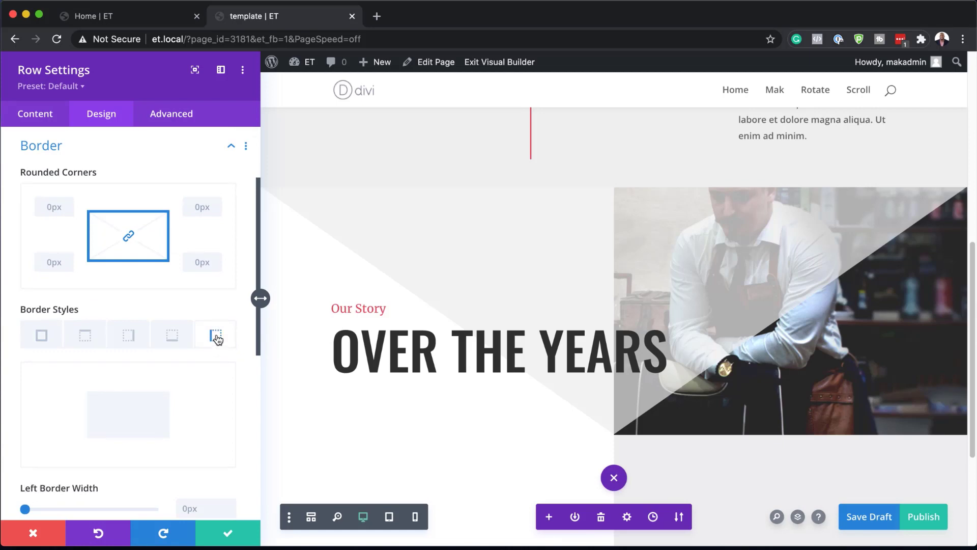
pyautogui.scroll(-2, 114, 455)
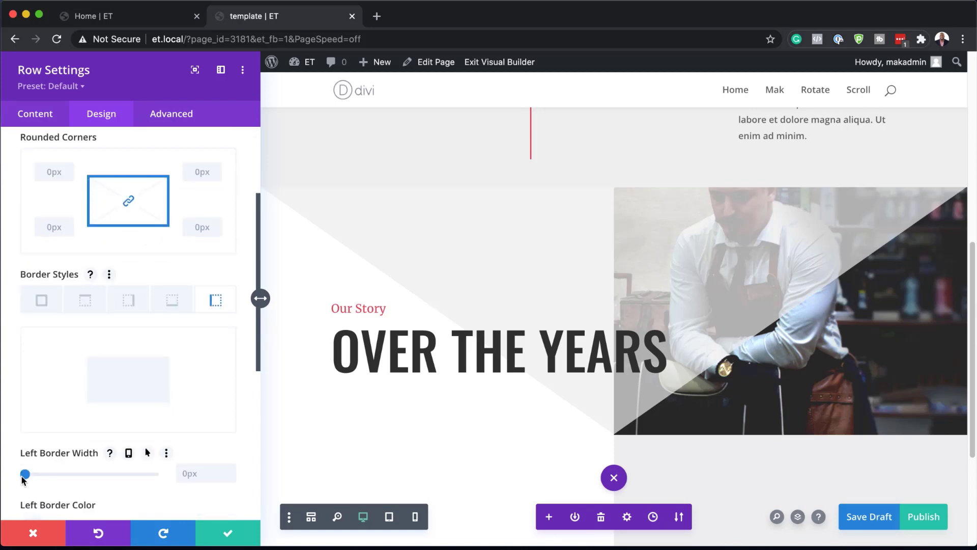
pyautogui.click(206, 473)
pyautogui.write('2px')
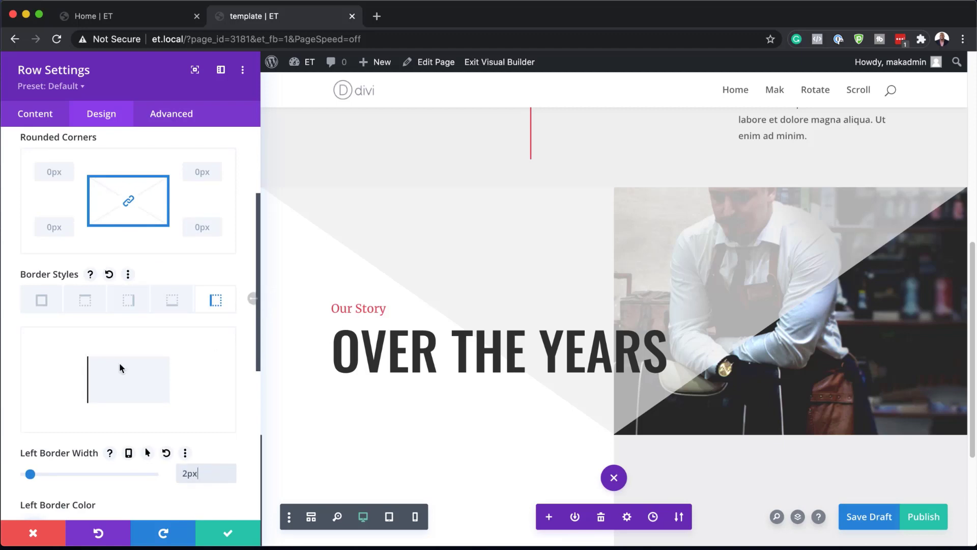
pyautogui.scroll(-5, 179, 396)
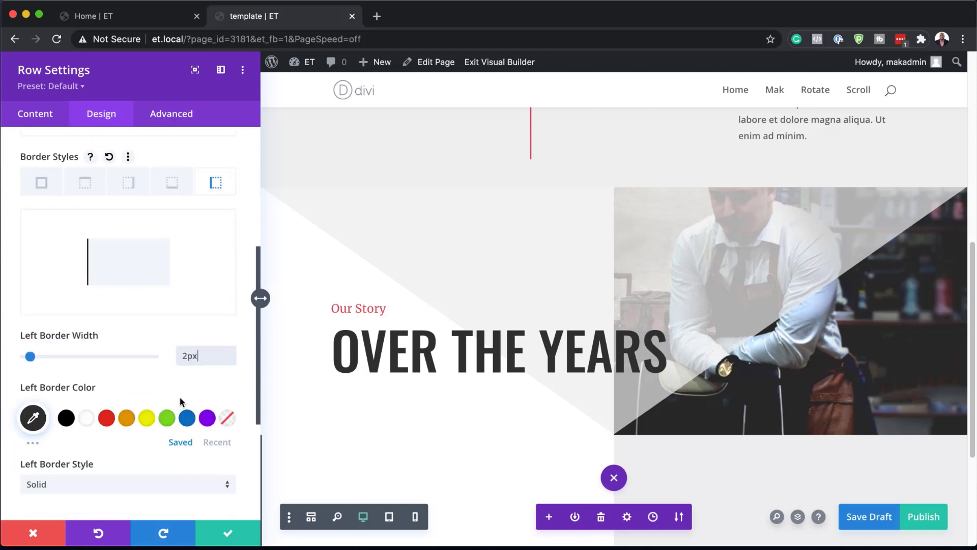
pyautogui.click(34, 418)
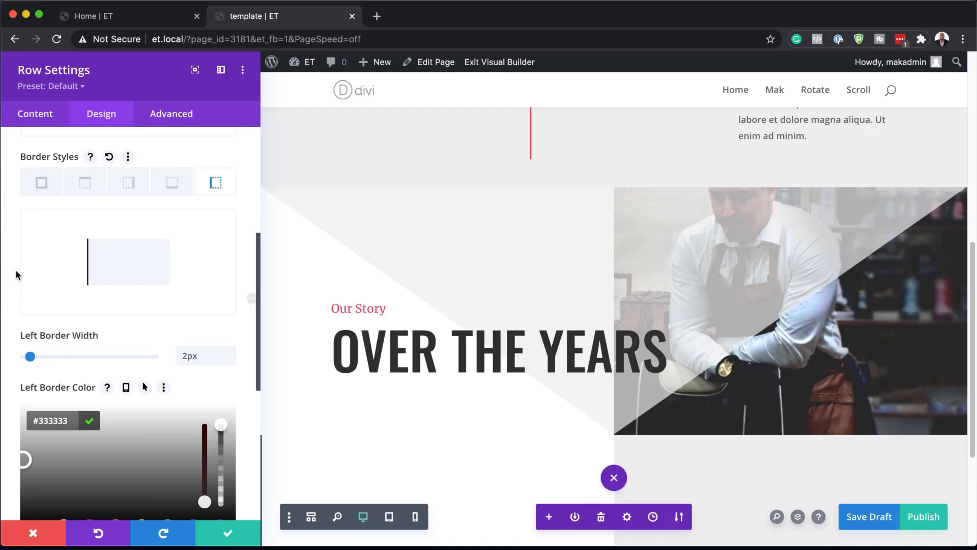
# Add the all-around outline box shadow to the row with -2px horizontal, 0px vertical and 0px spread, and save the row settings
pyautogui.scroll(-7, 155, 216)
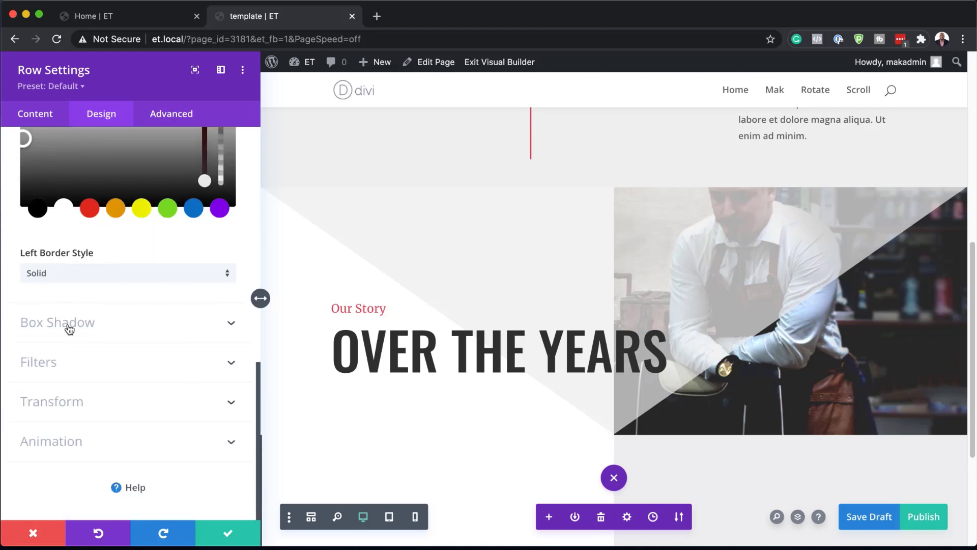
pyautogui.click(66, 322)
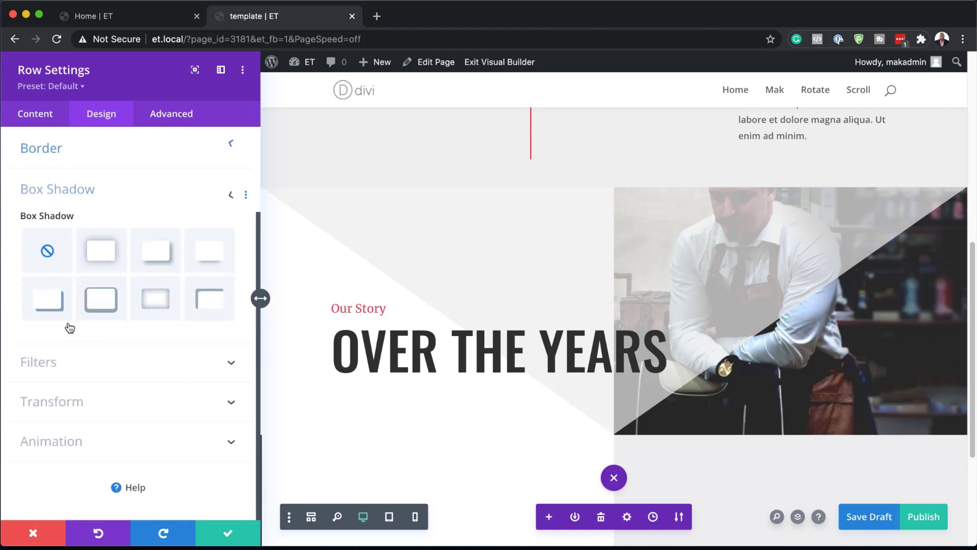
pyautogui.click(96, 312)
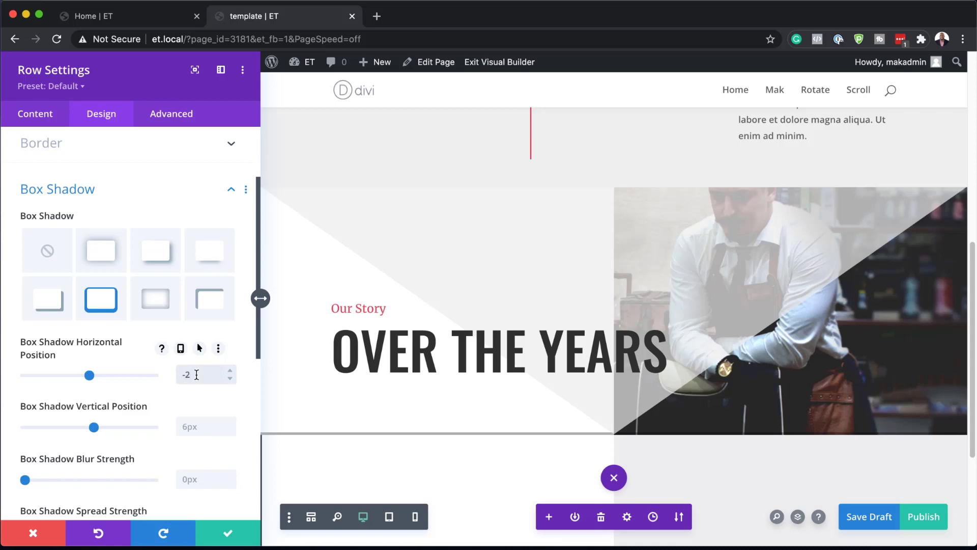
pyautogui.click(207, 430)
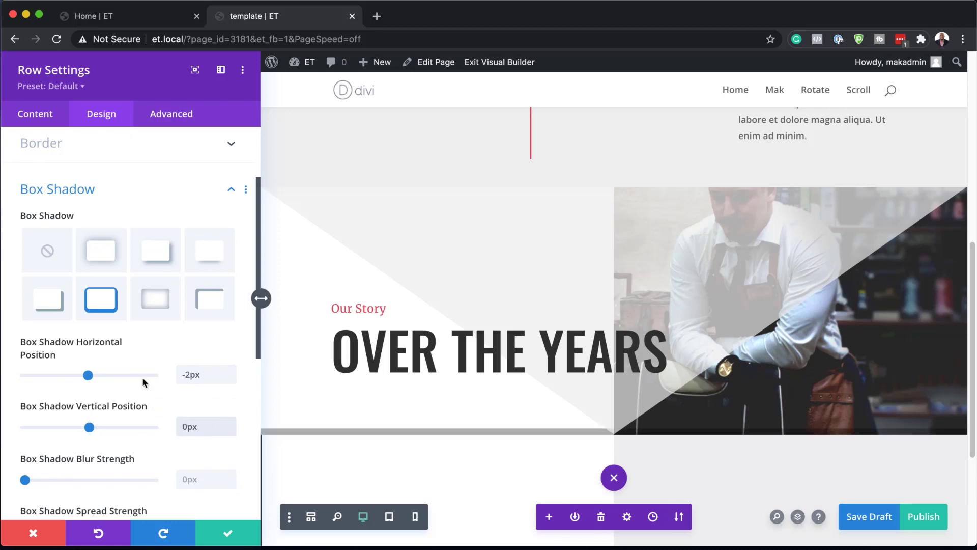
pyautogui.scroll(-3, 219, 414)
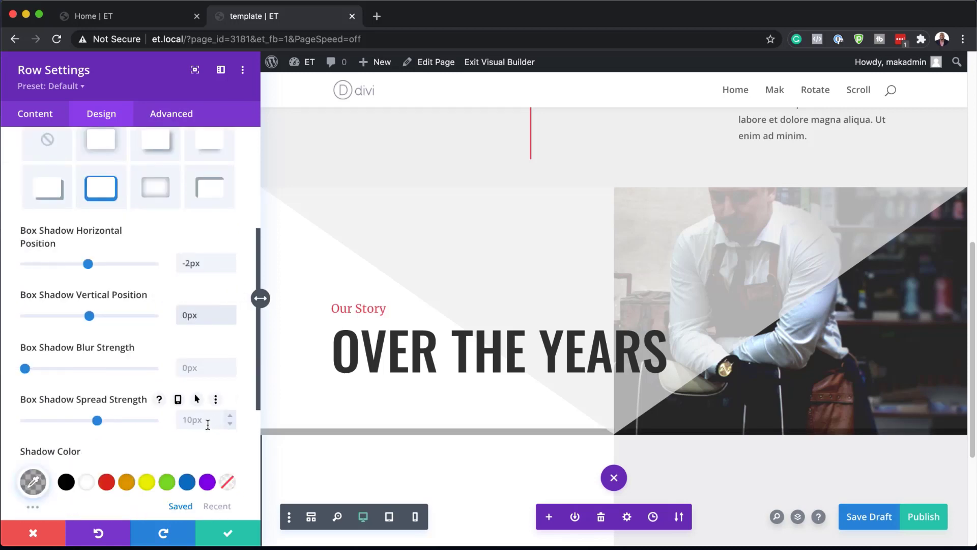
pyautogui.click(208, 425)
pyautogui.scroll(-4, 614, 325)
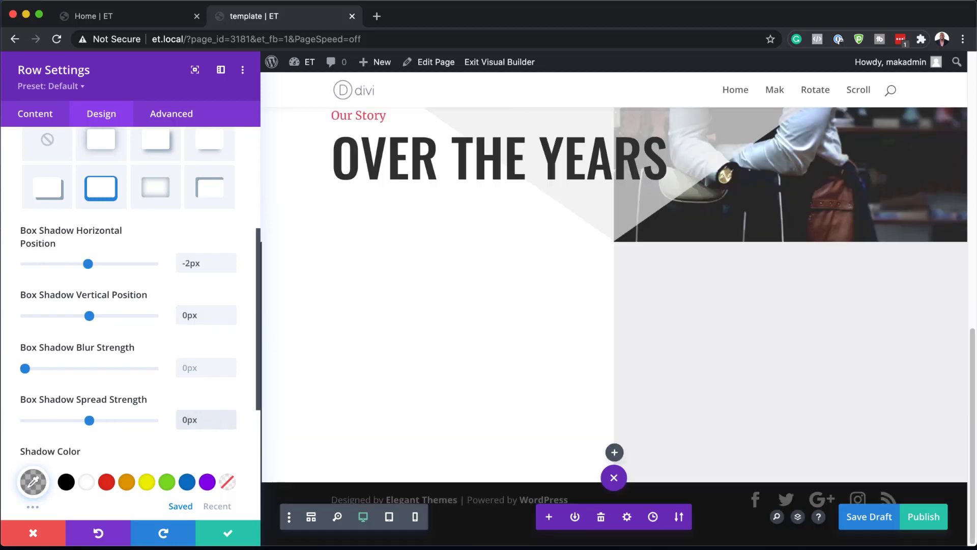
pyautogui.click(230, 533)
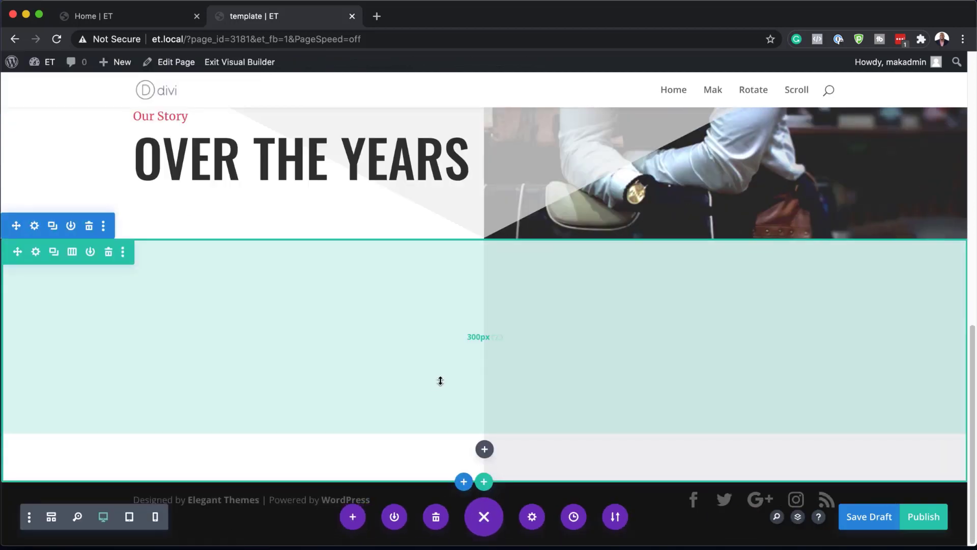
# Copy the "1998 Founded" blurb module from the timeline section and paste it into the empty row of the new section
pyautogui.scroll(2, 507, 386)
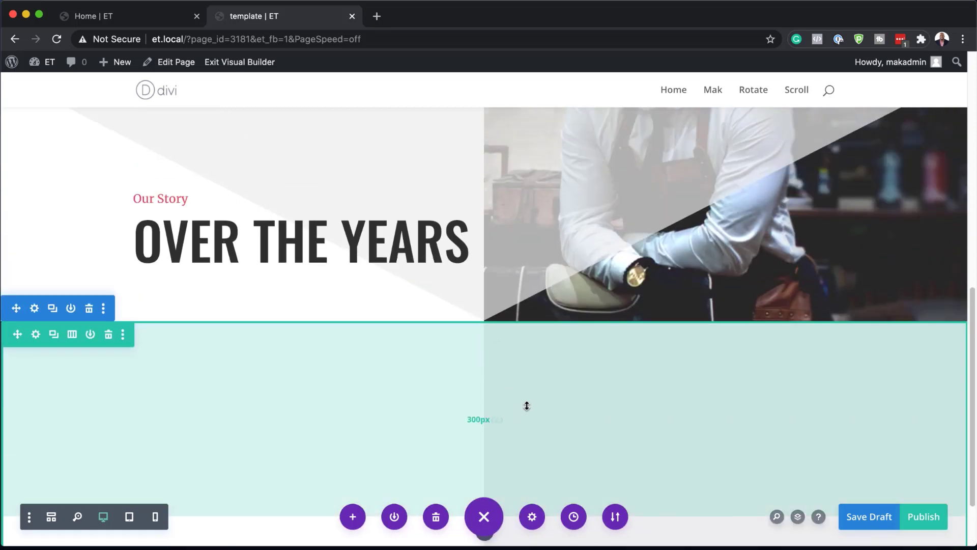
pyautogui.scroll(10, 527, 405)
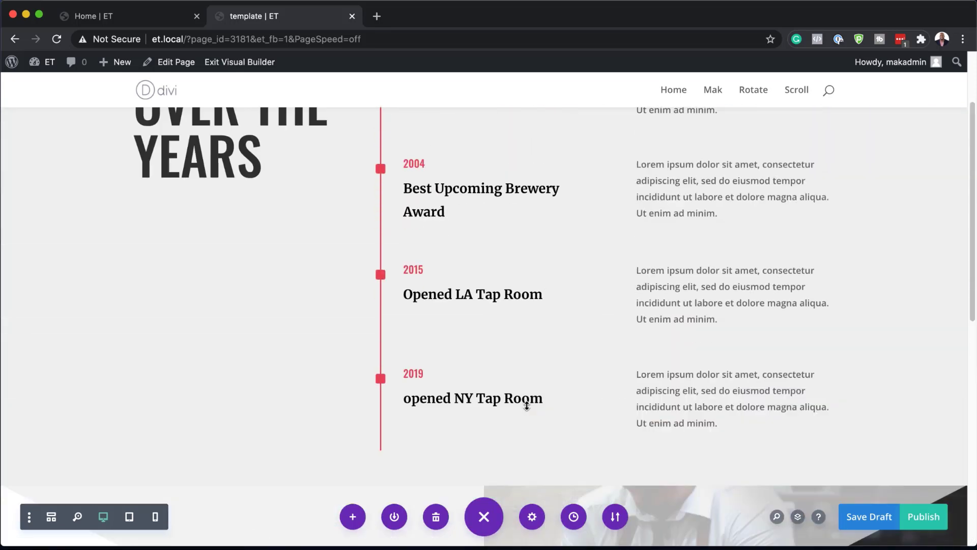
pyautogui.scroll(3, 526, 405)
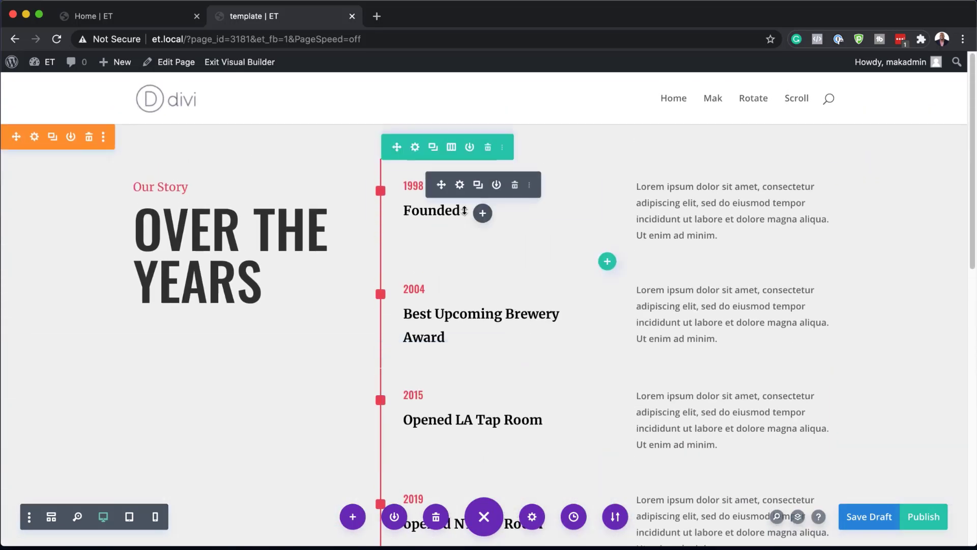
pyautogui.rightClick(470, 195)
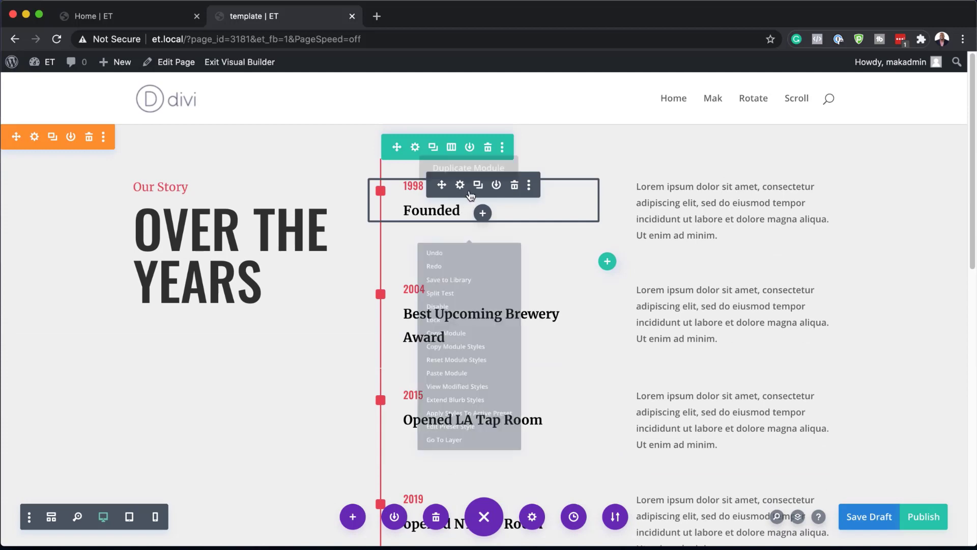
pyautogui.click(463, 328)
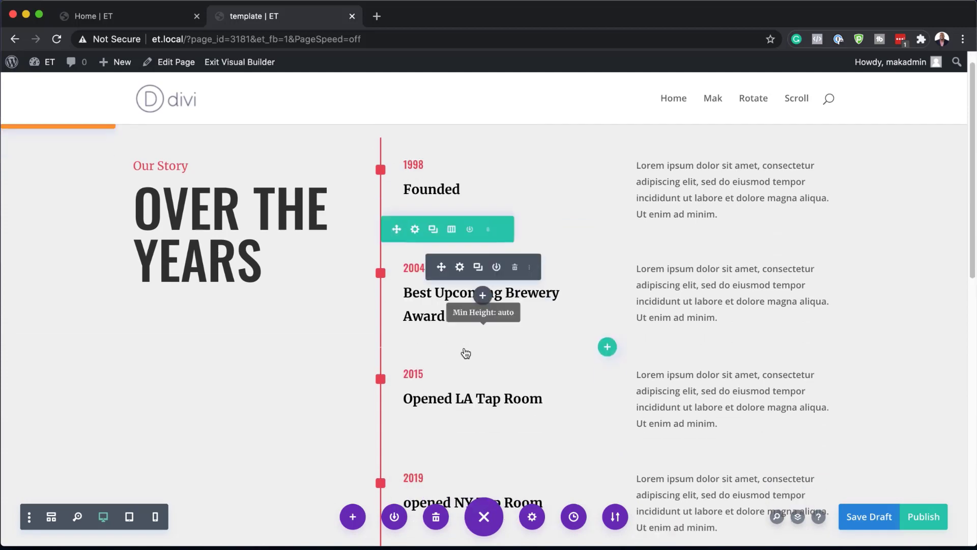
pyautogui.scroll(-12, 464, 351)
pyautogui.rightClick(488, 450)
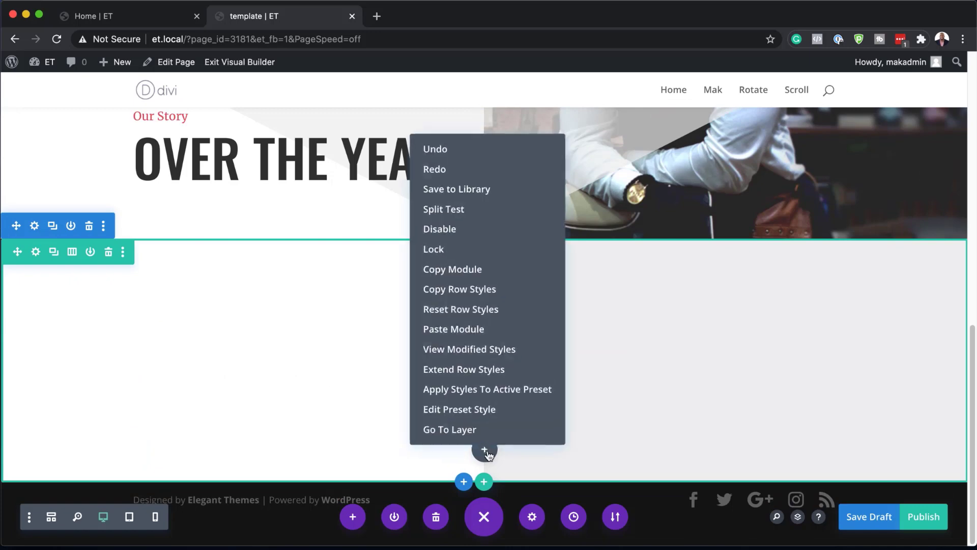
pyautogui.click(477, 330)
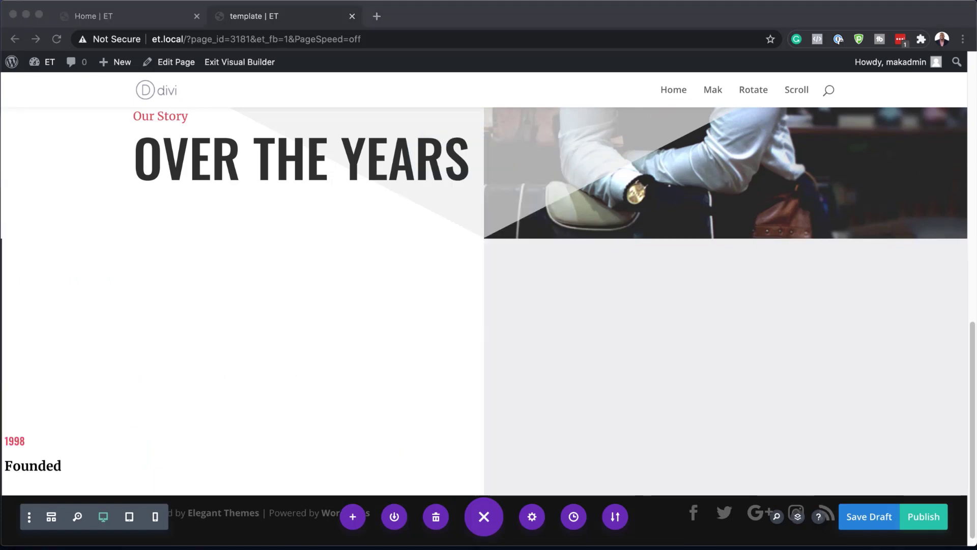
# In the pasted 1998 blurb's body HTML, add a second "Founded" line with a one-item placeholder bullet list below the existing text
pyautogui.scroll(-1, 97, 441)
pyautogui.click(107, 444)
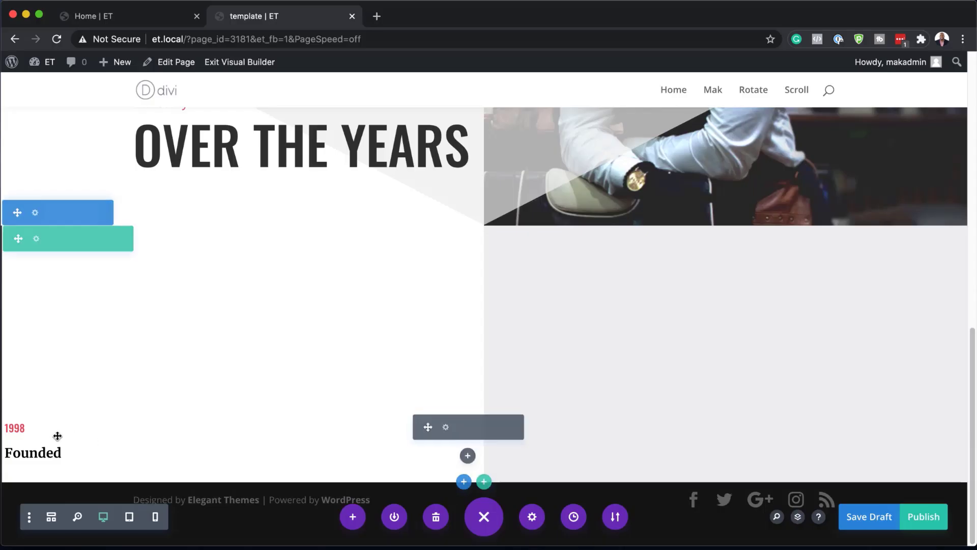
pyautogui.click(445, 427)
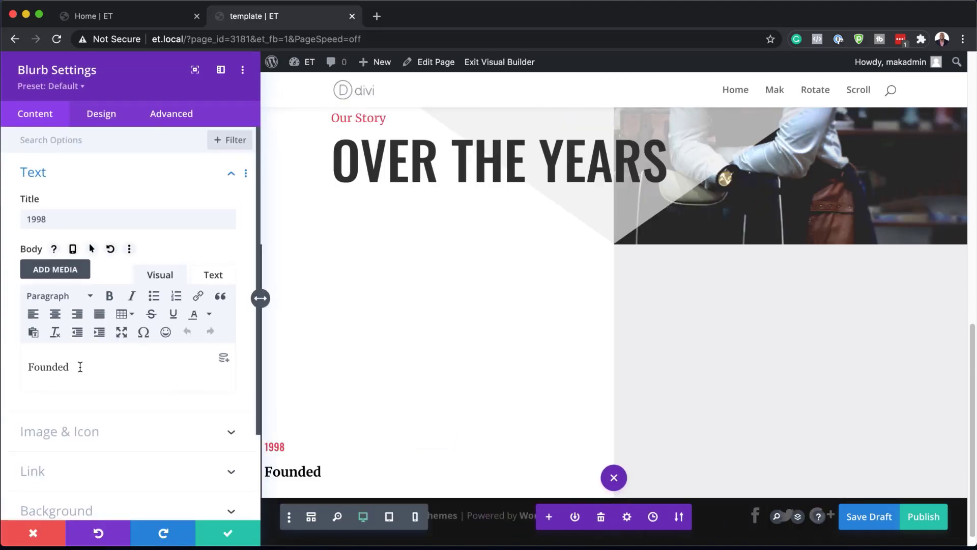
pyautogui.click(214, 275)
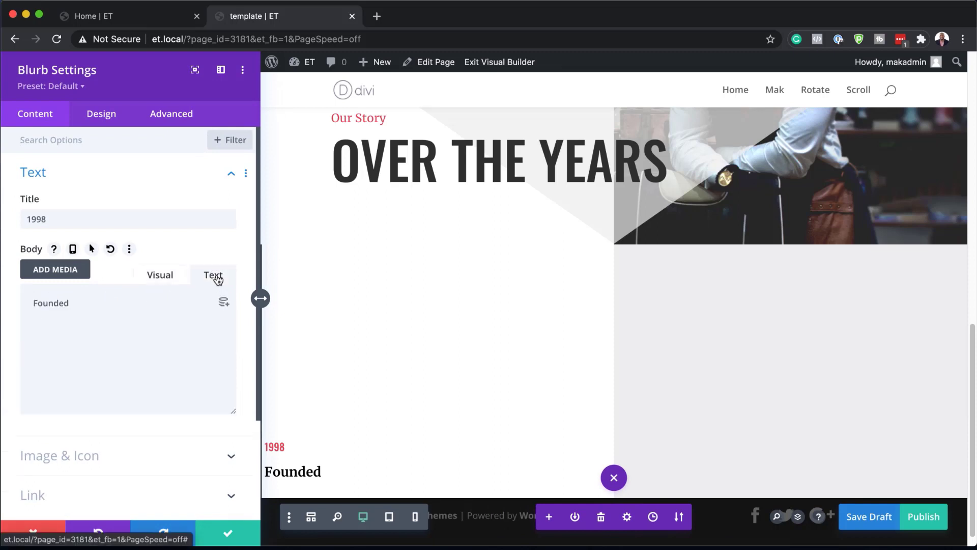
pyautogui.click(96, 308)
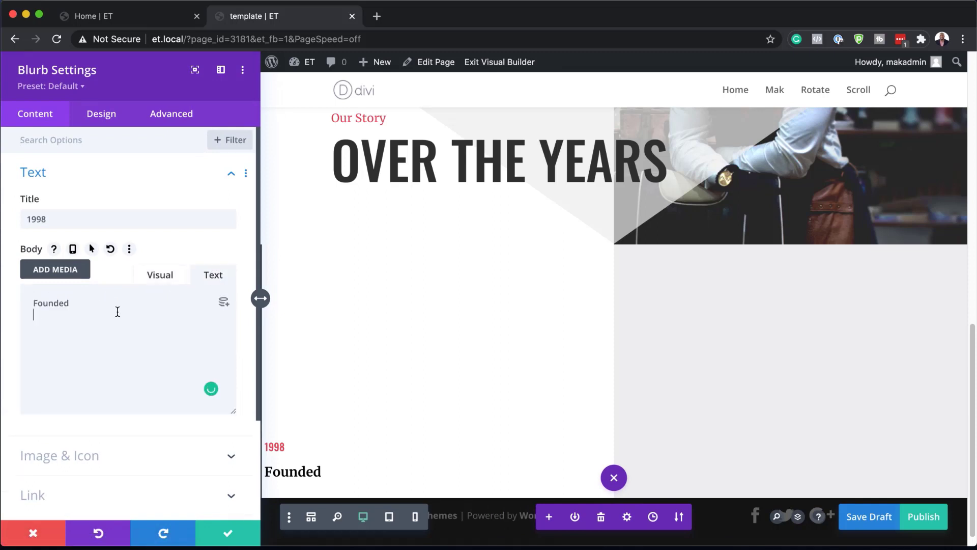
pyautogui.press('super+v')
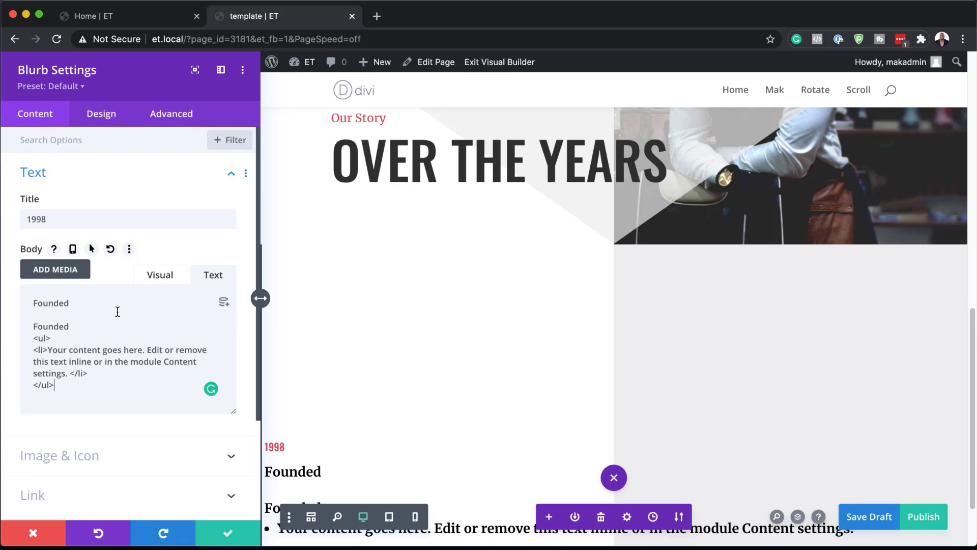
pyautogui.scroll(-1, 568, 354)
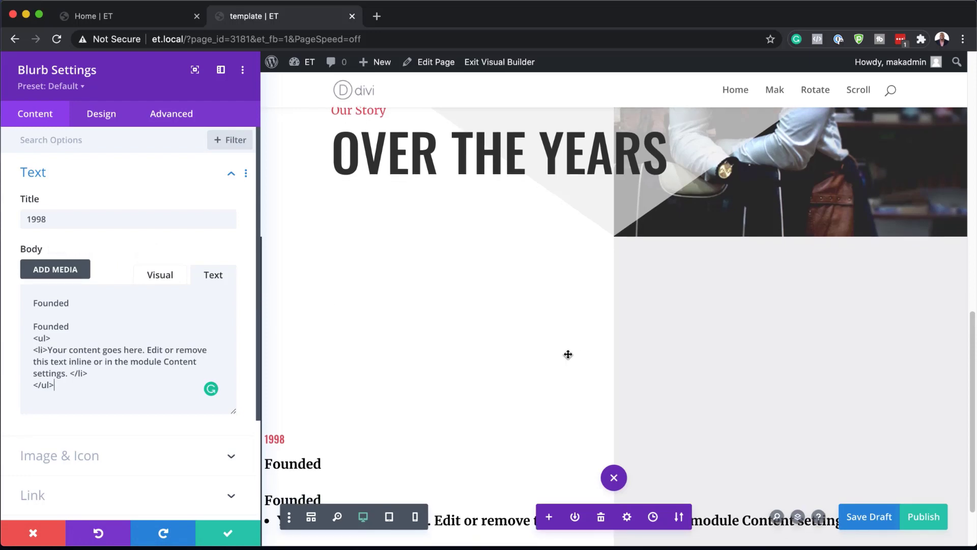
pyautogui.scroll(-5, 568, 354)
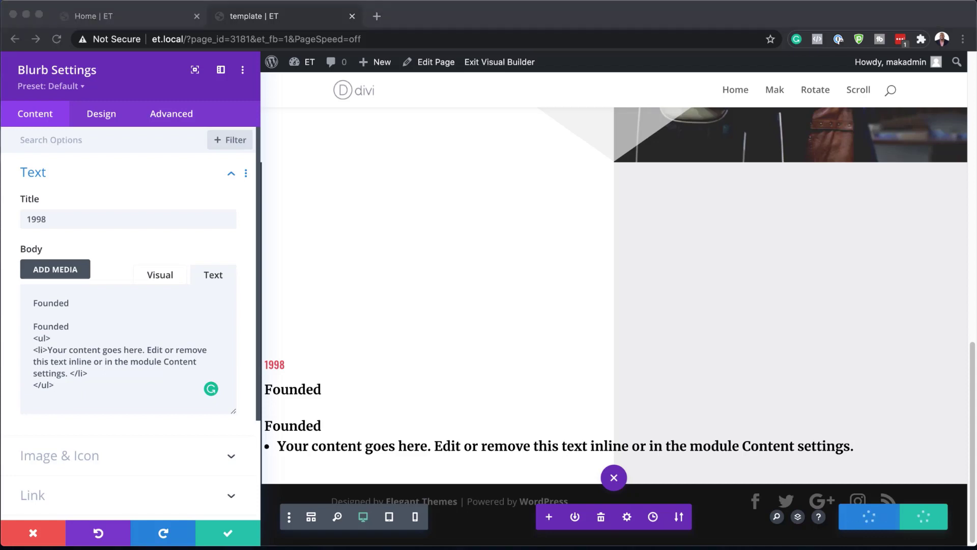
# Set the blurb's body text font to Open Sans with Semi Bold weight
pyautogui.click(105, 113)
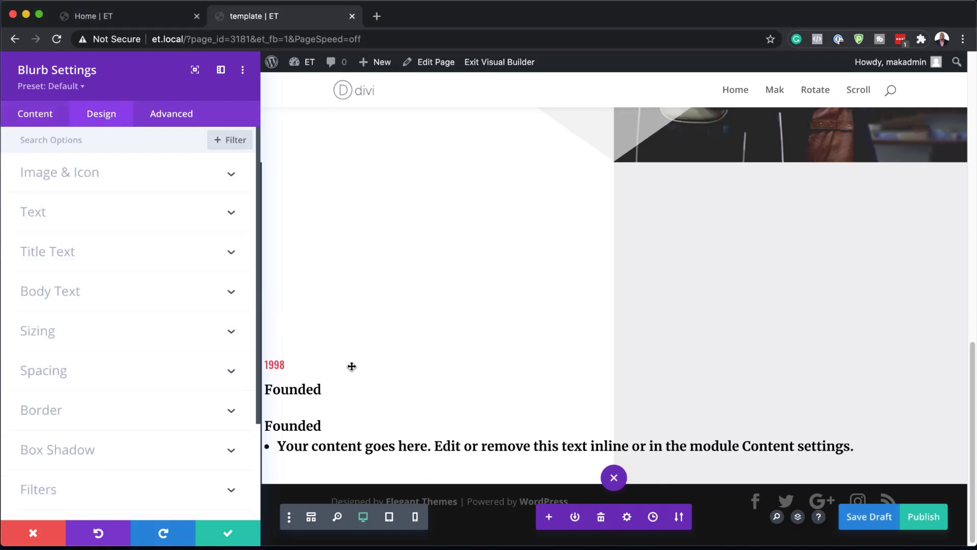
pyautogui.click(71, 291)
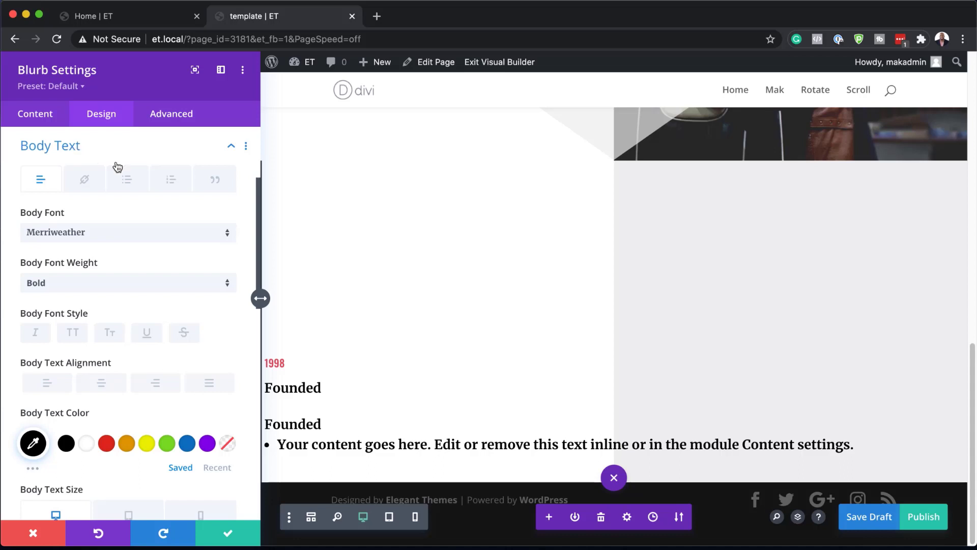
pyautogui.click(125, 237)
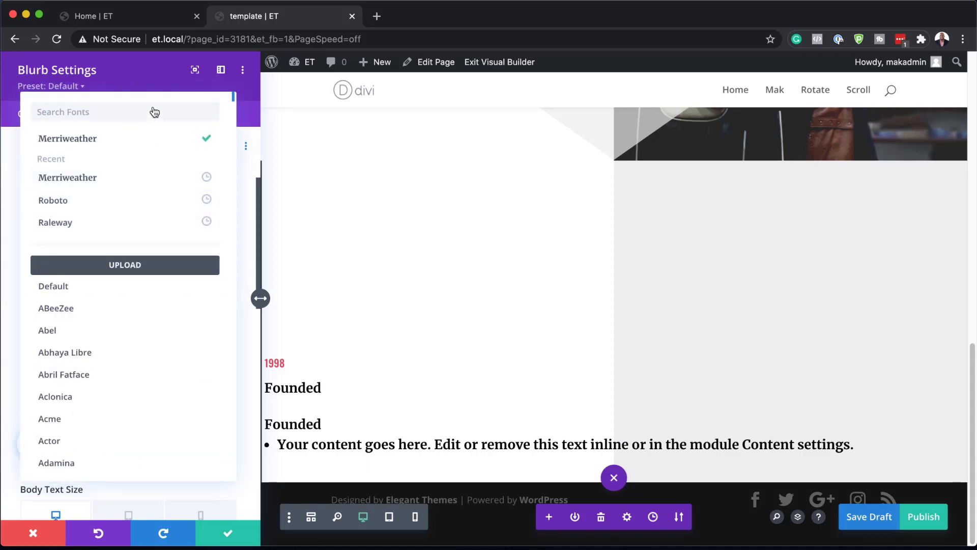
pyautogui.write('open')
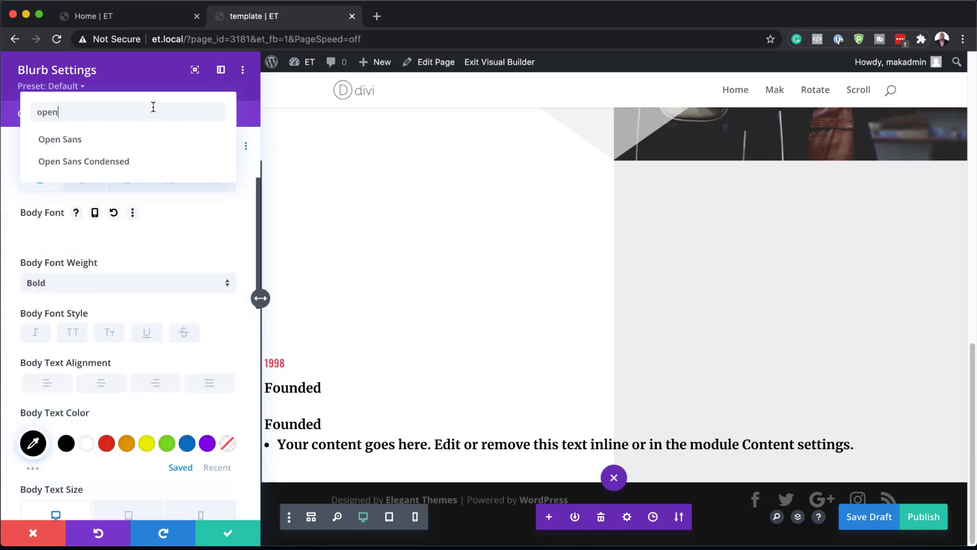
pyautogui.click(118, 139)
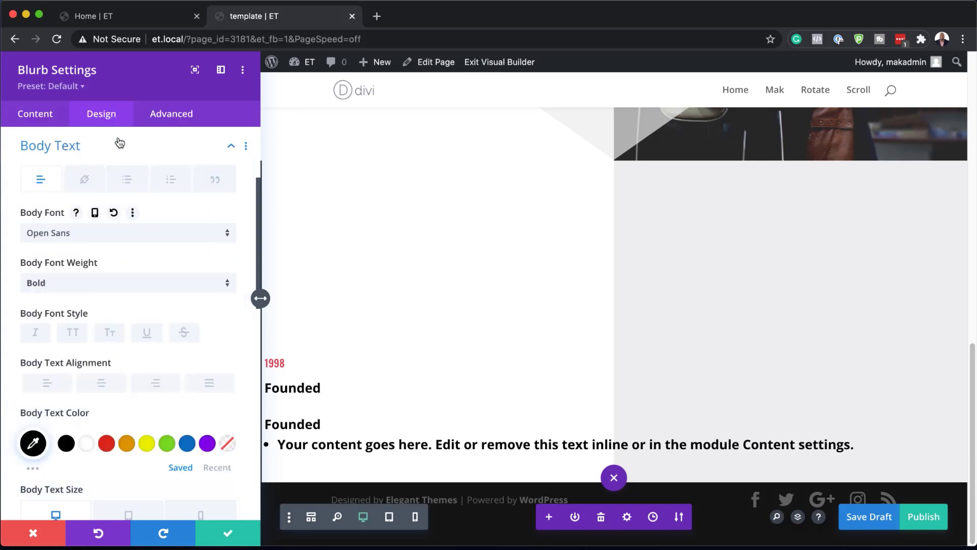
pyautogui.click(65, 285)
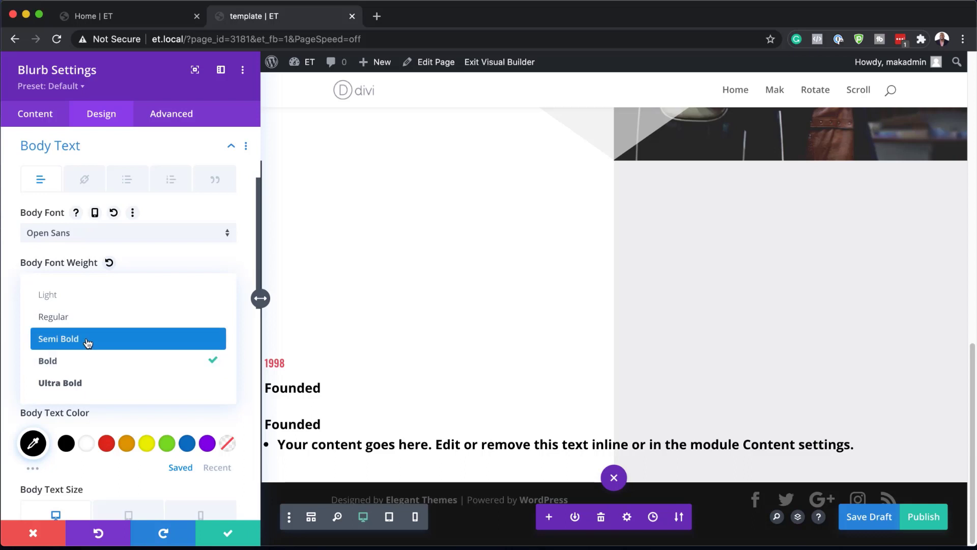
pyautogui.click(87, 340)
# Change the blurb's body text color to #888888
pyautogui.scroll(-3, 88, 343)
pyautogui.click(33, 343)
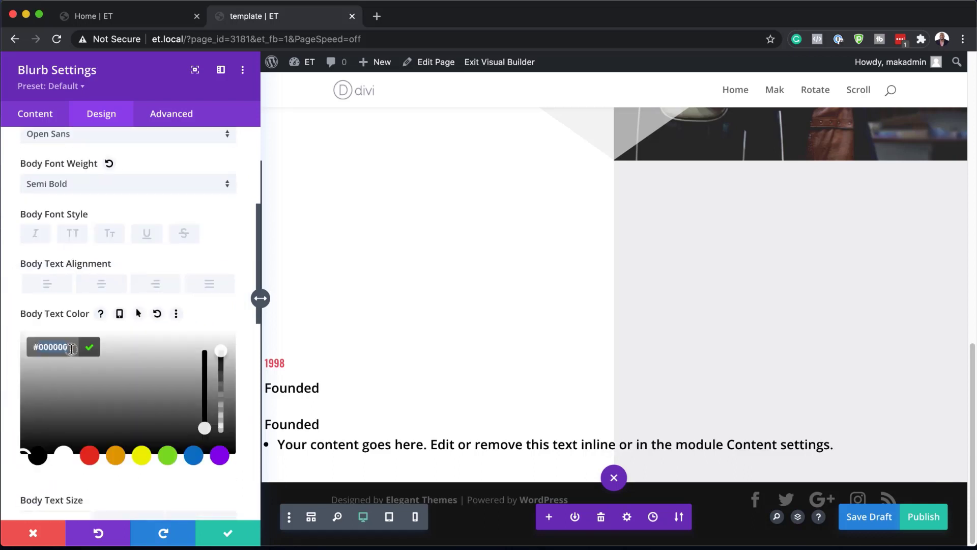
pyautogui.write('#888888')
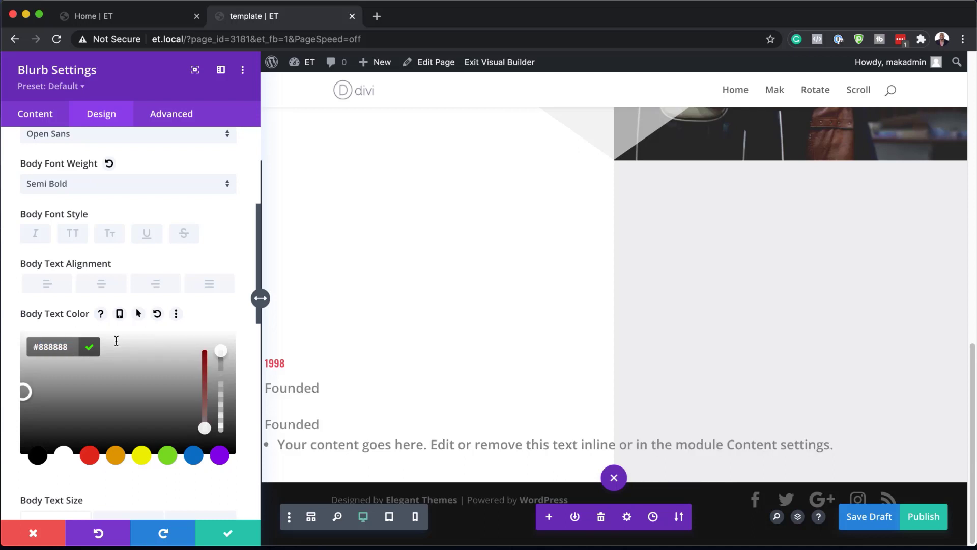
# Set the blurb's desktop body text size to 16px and the body line height to 1.5em
pyautogui.scroll(-4, 130, 312)
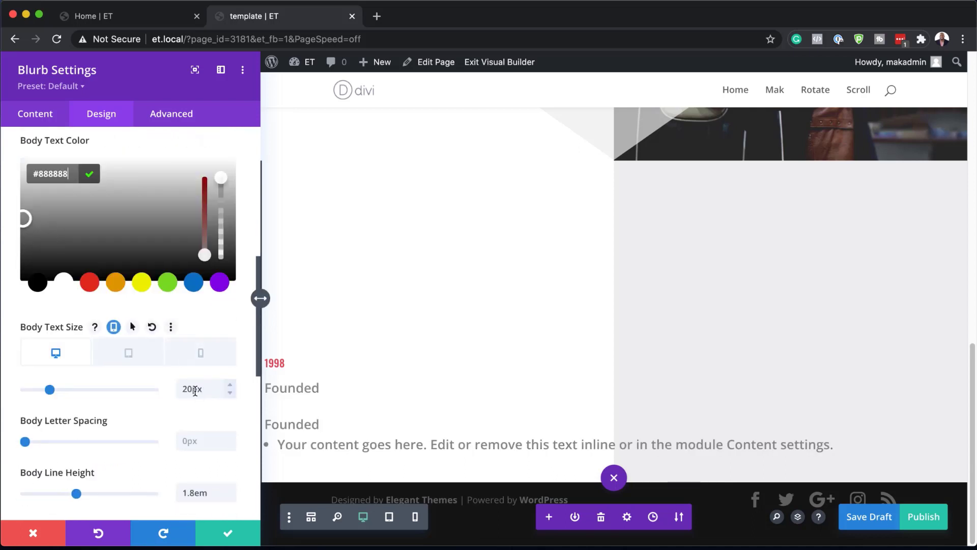
pyautogui.doubleClick(195, 390)
pyautogui.write('16px')
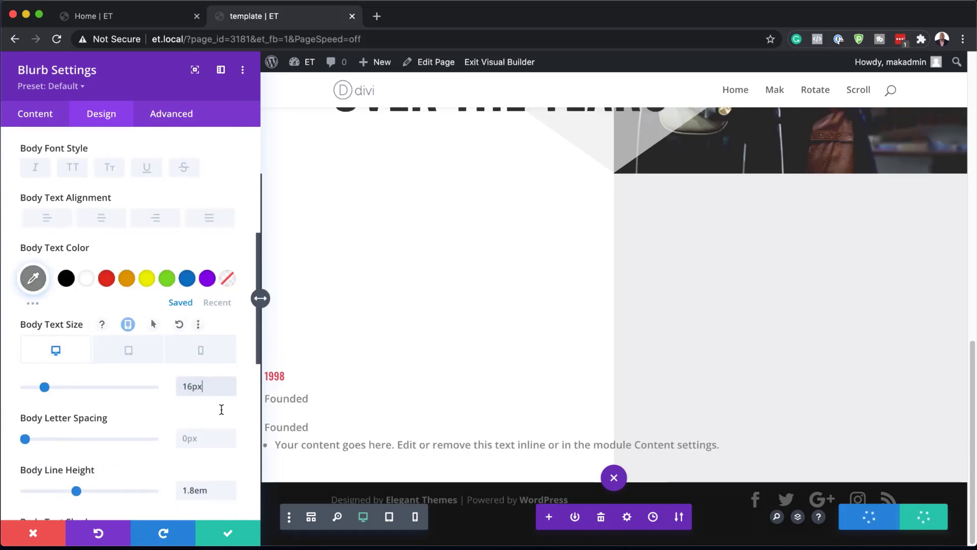
pyautogui.scroll(-2, 219, 412)
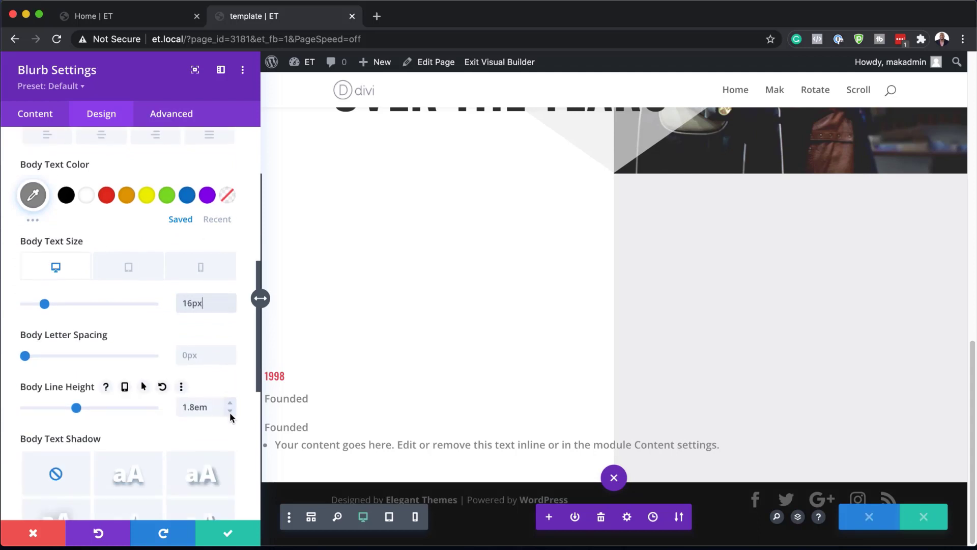
pyautogui.click(230, 410)
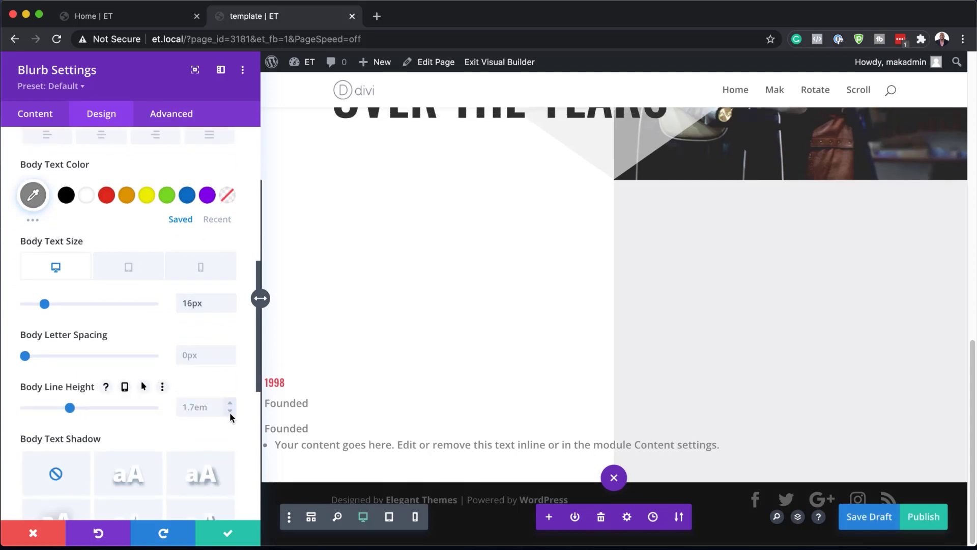
pyautogui.click(230, 410)
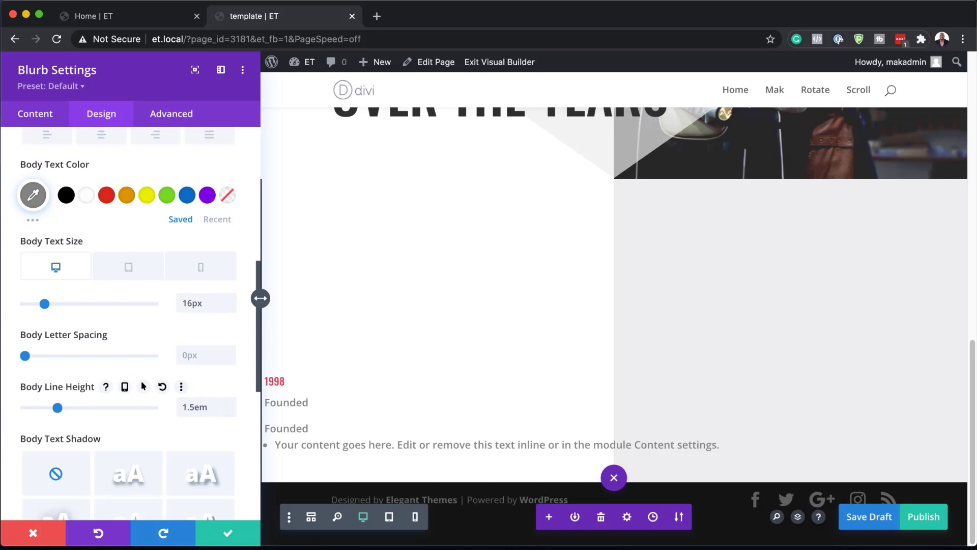
# For the body's unordered list, set the style type to None, the style position to Inside and the item indent to 1px
pyautogui.scroll(-10, 40, 395)
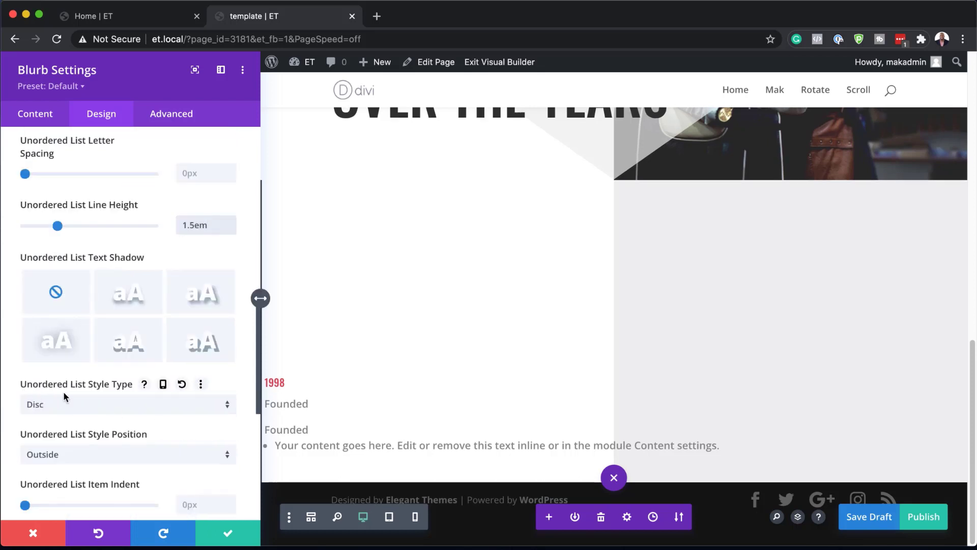
pyautogui.click(114, 404)
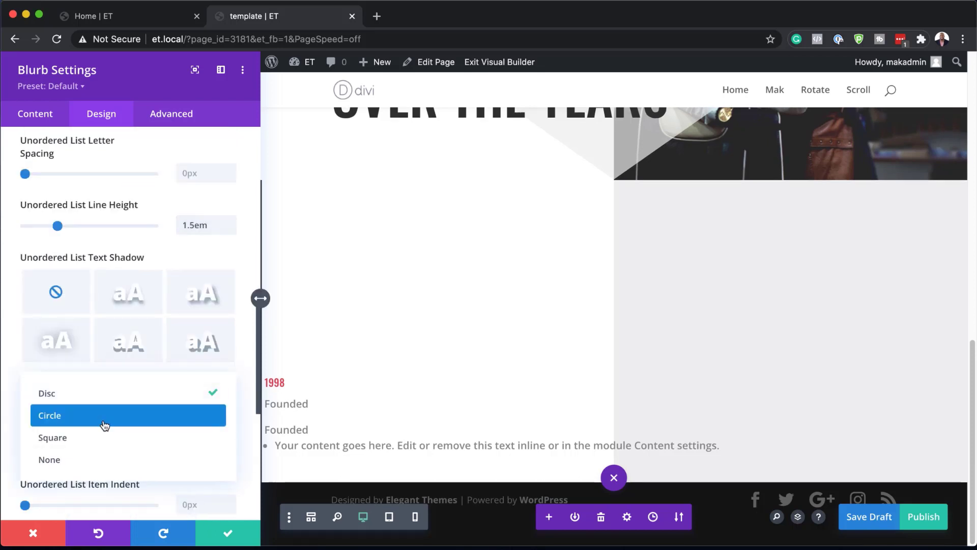
pyautogui.click(100, 460)
pyautogui.scroll(-2, 72, 408)
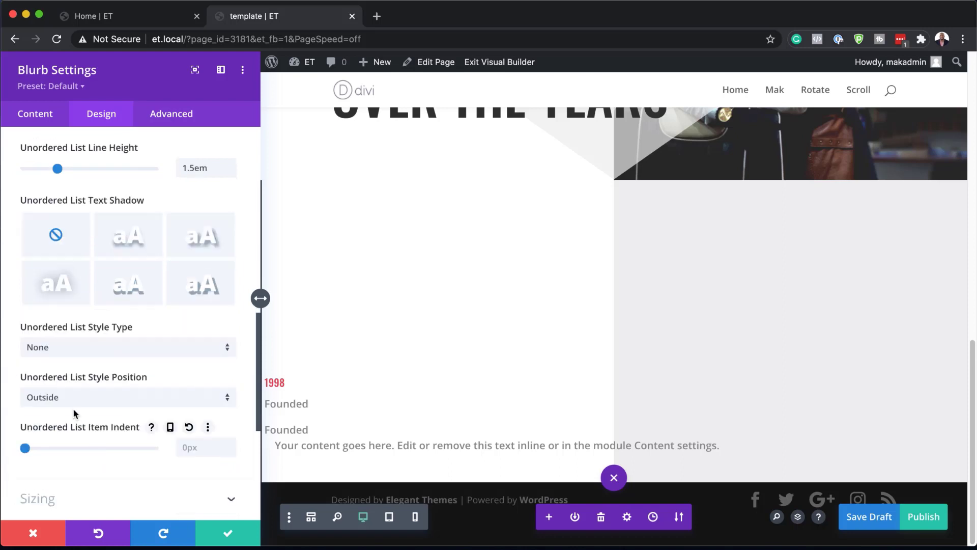
pyautogui.click(114, 398)
pyautogui.click(109, 431)
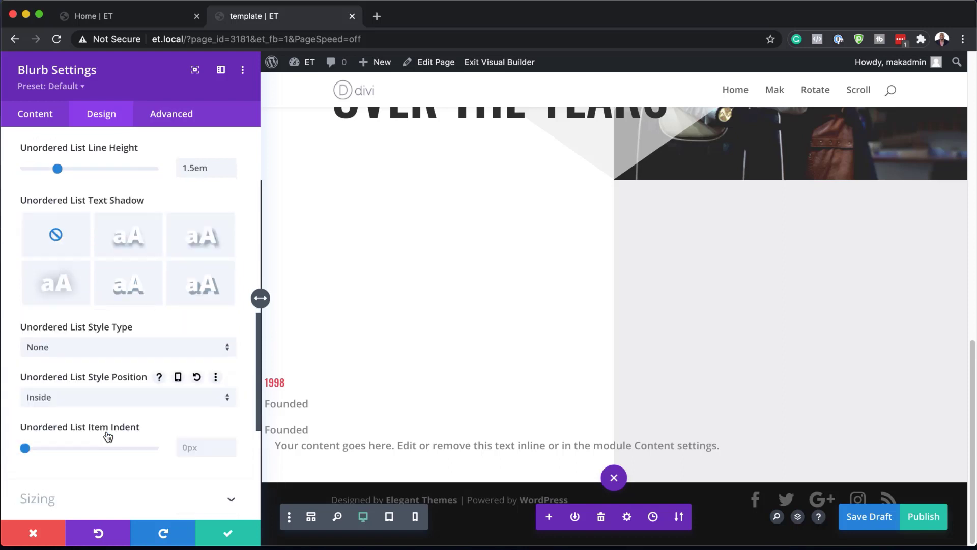
pyautogui.click(197, 450)
pyautogui.write('1')
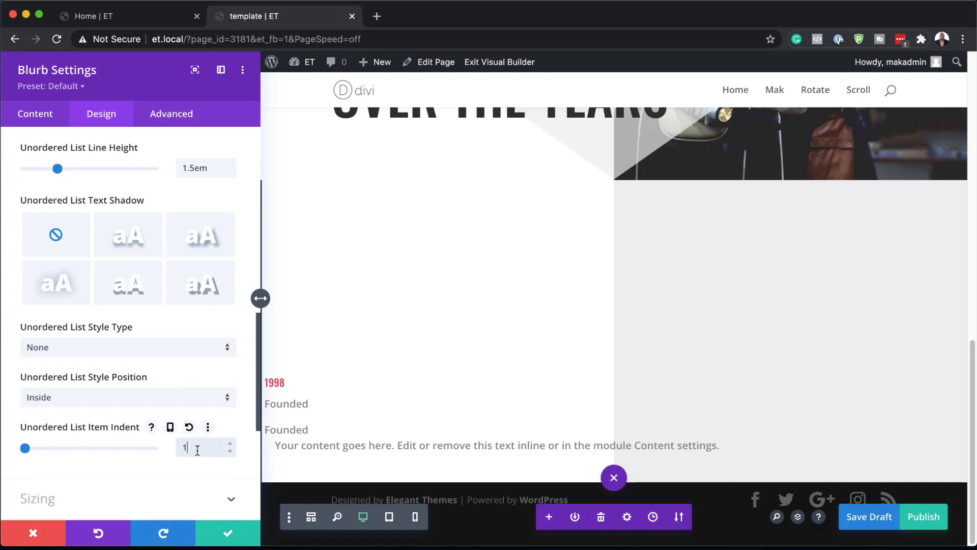
pyautogui.write('px')
pyautogui.scroll(-5, 127, 383)
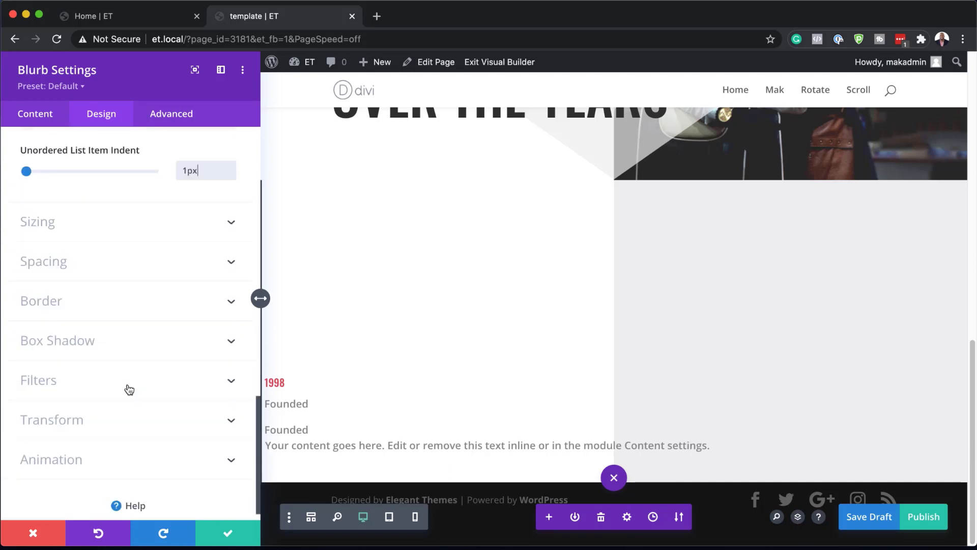
# Make the blurb's icon white and enable a circle icon with circle color #333333
pyautogui.scroll(10, 128, 388)
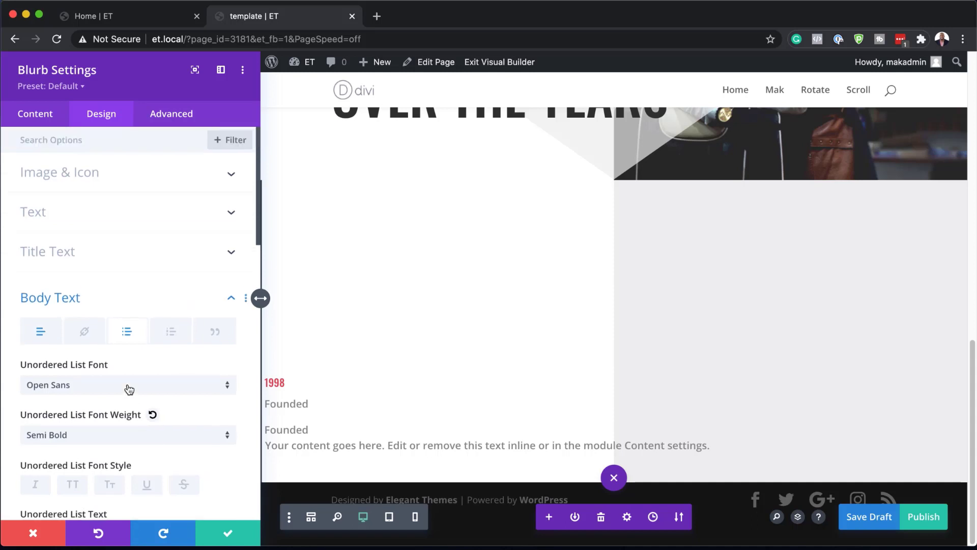
pyautogui.click(90, 177)
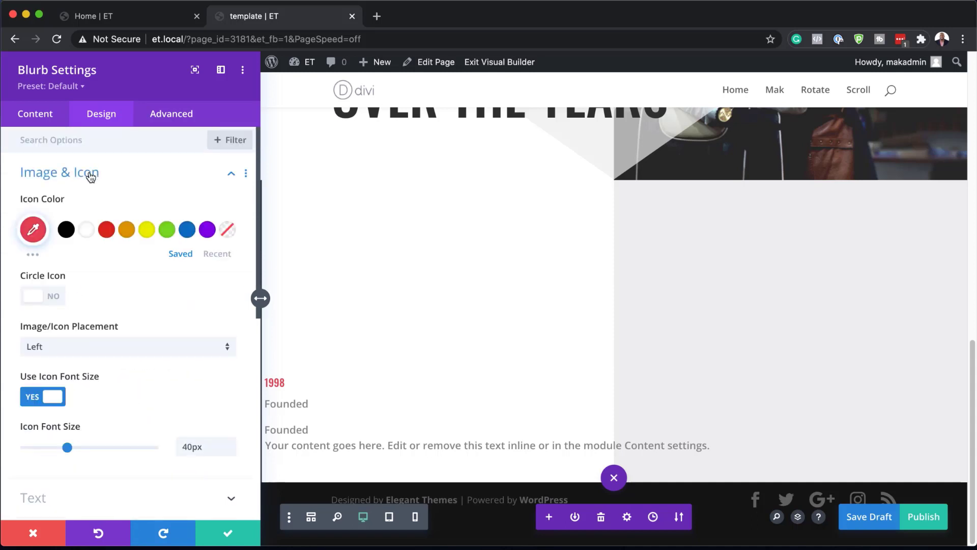
pyautogui.click(87, 230)
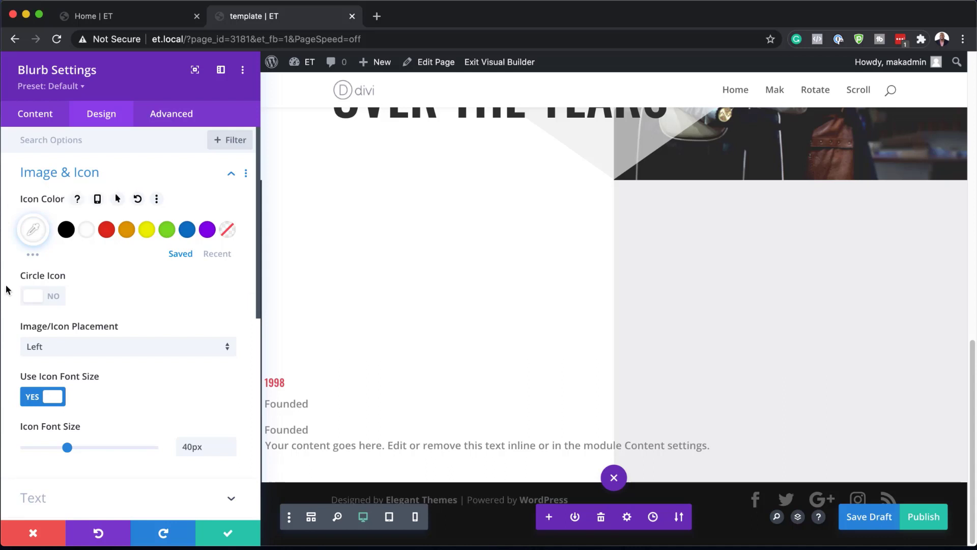
pyautogui.click(53, 298)
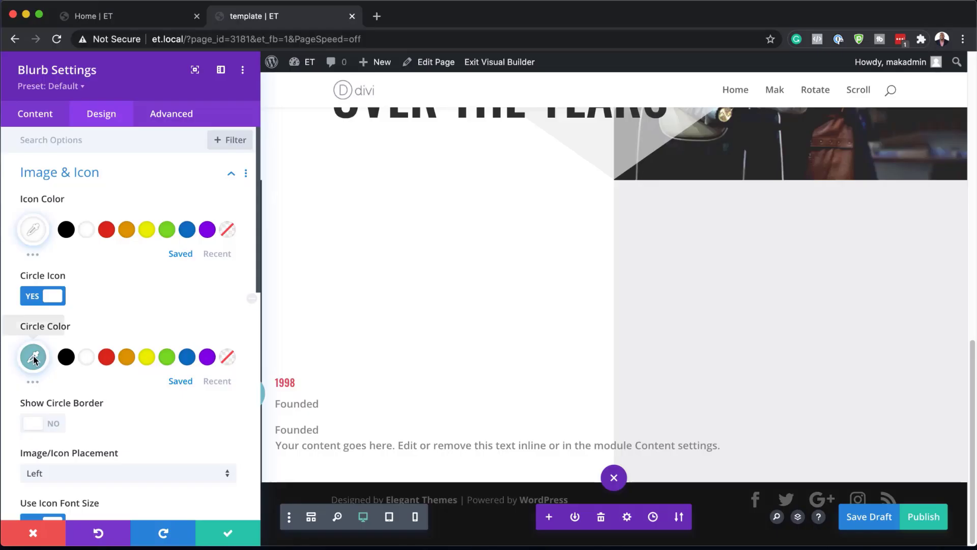
pyautogui.click(37, 364)
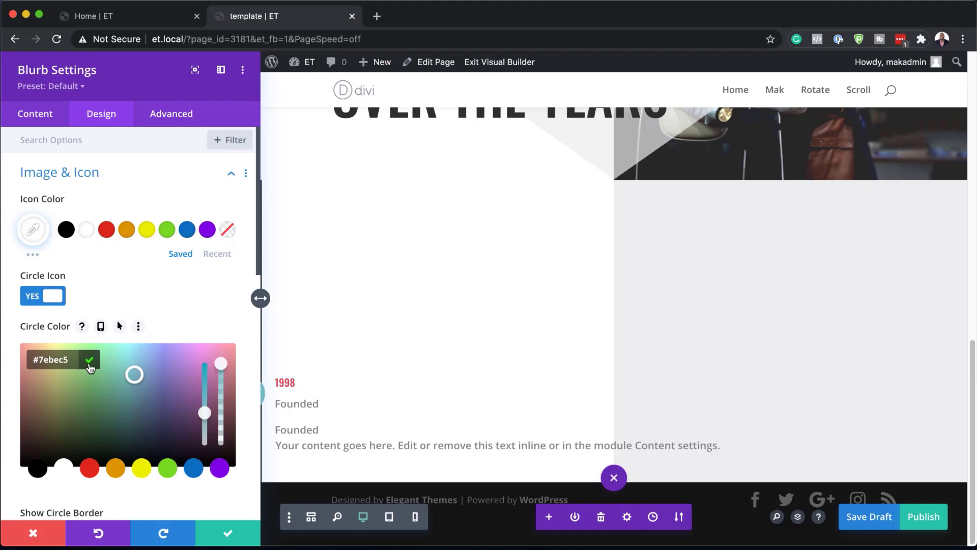
pyautogui.write('#333333')
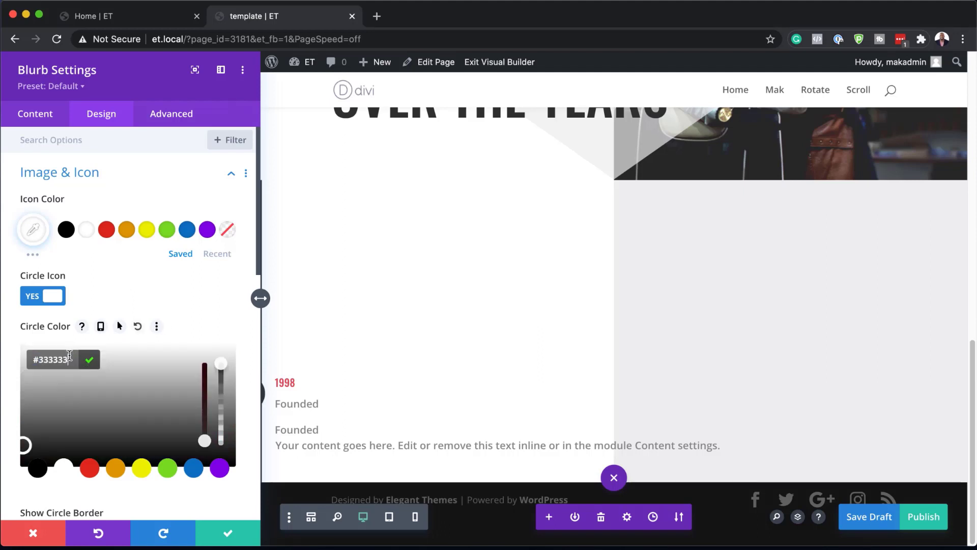
# Set the blurb's icon font size to 30px
pyautogui.scroll(-4, 127, 389)
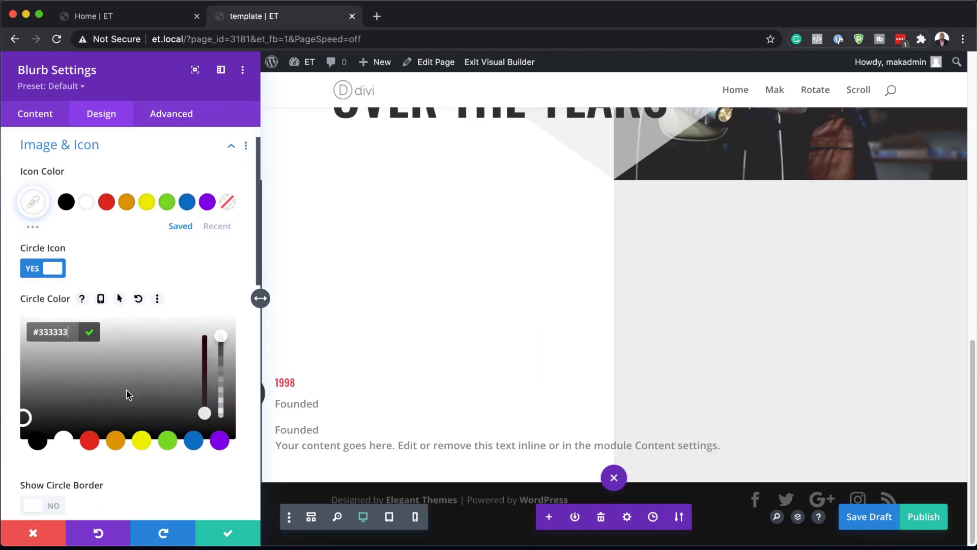
pyautogui.scroll(-4, 126, 389)
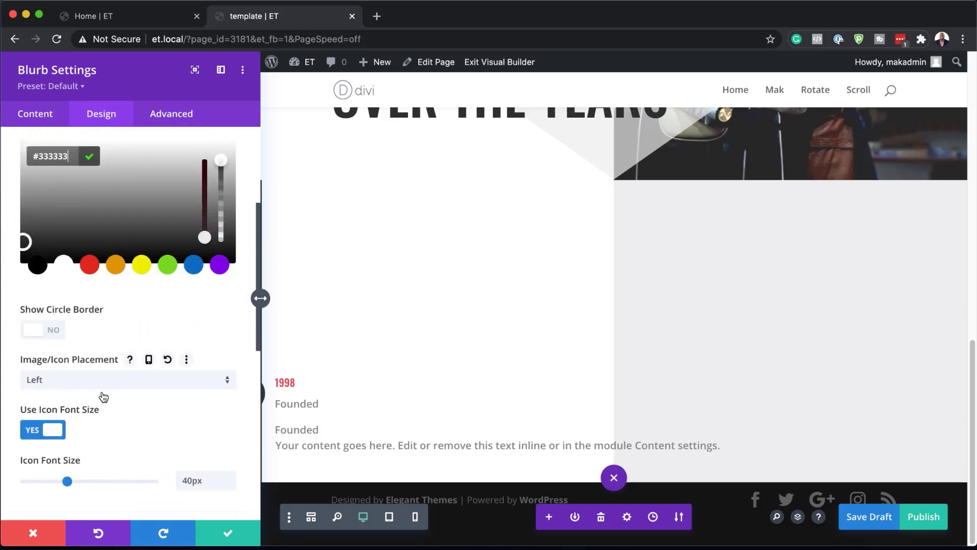
pyautogui.scroll(-3, 121, 415)
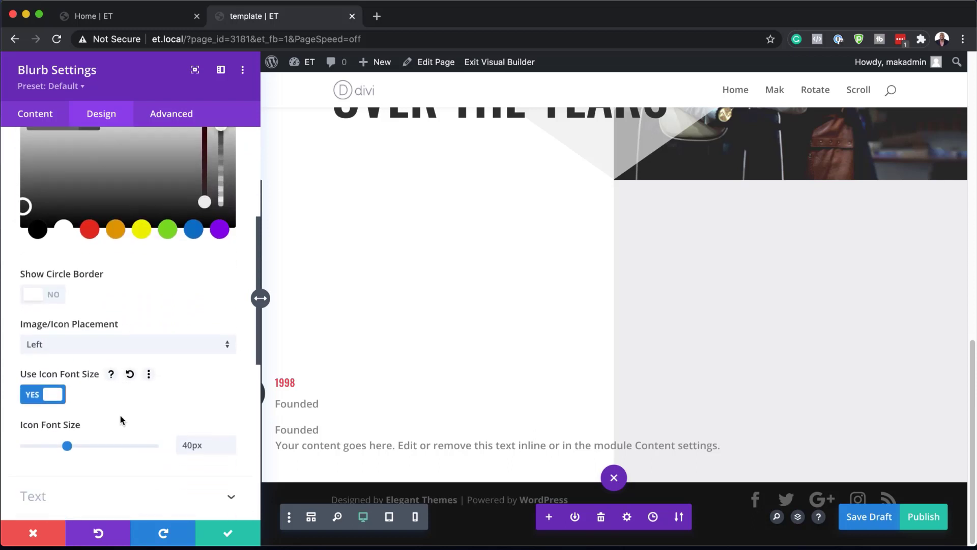
pyautogui.click(188, 414)
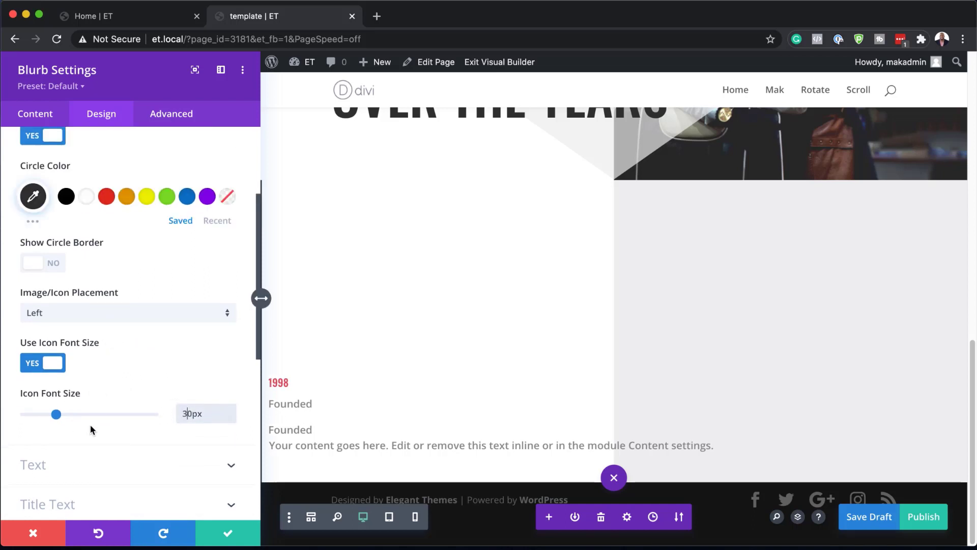
# Set the blurb's left margin to -27px
pyautogui.scroll(-5, 126, 447)
pyautogui.scroll(-2, 129, 448)
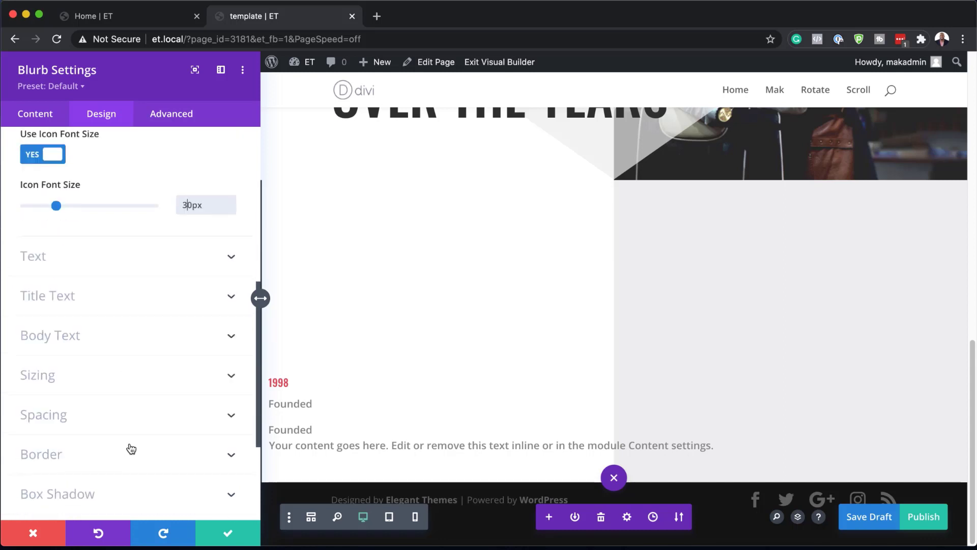
pyautogui.click(41, 411)
pyautogui.moveTo(172, 206)
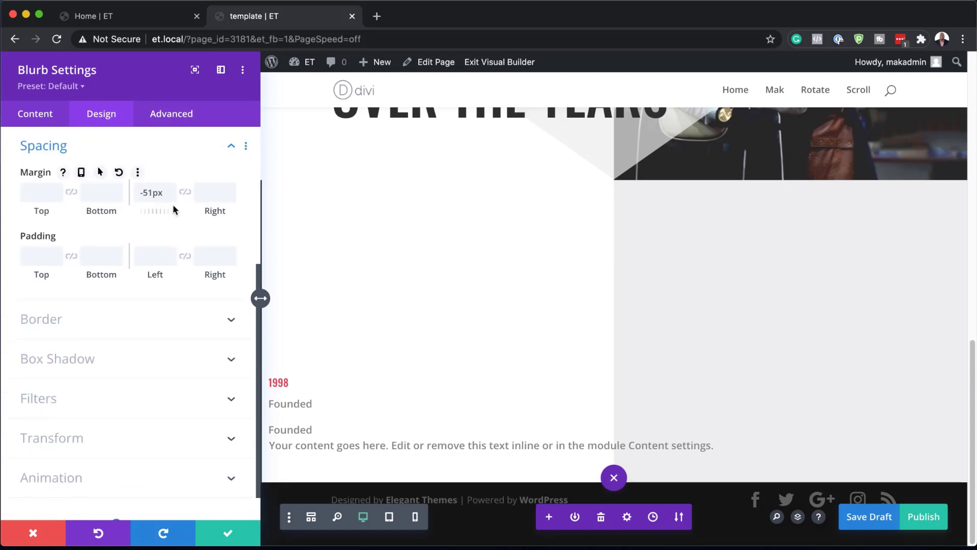
pyautogui.click(150, 192)
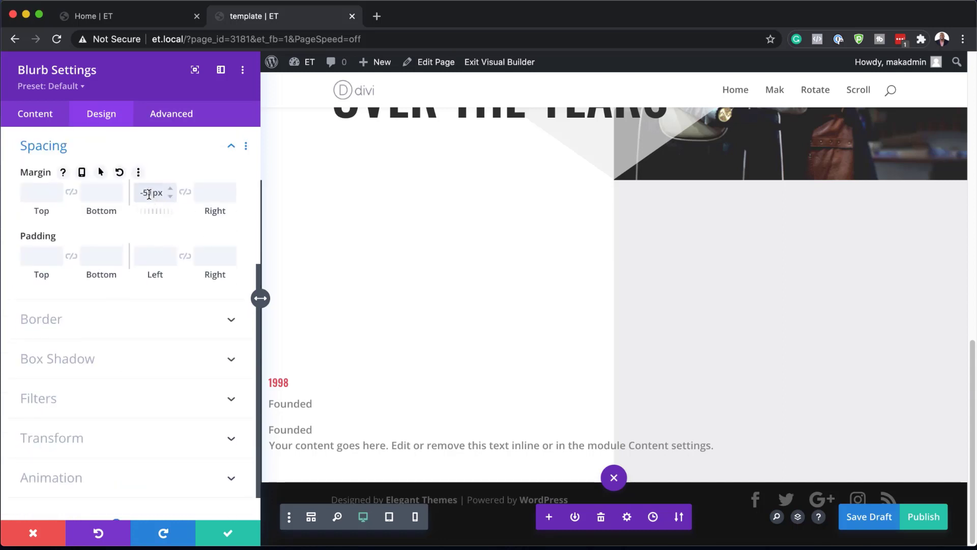
pyautogui.doubleClick(145, 192)
pyautogui.write('27')
# Set the blurb's max width to 300px and its height to 300px
pyautogui.scroll(4, 130, 356)
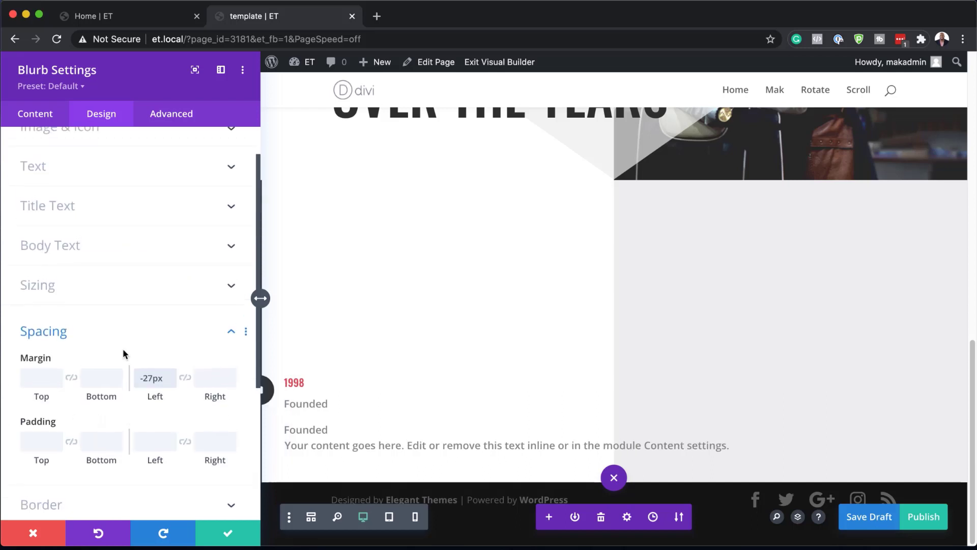
pyautogui.click(120, 285)
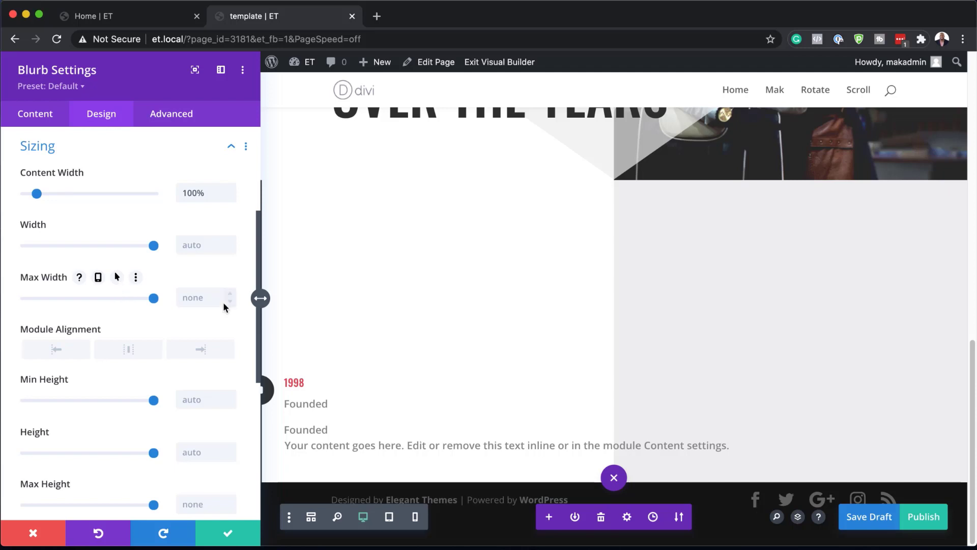
pyautogui.click(203, 298)
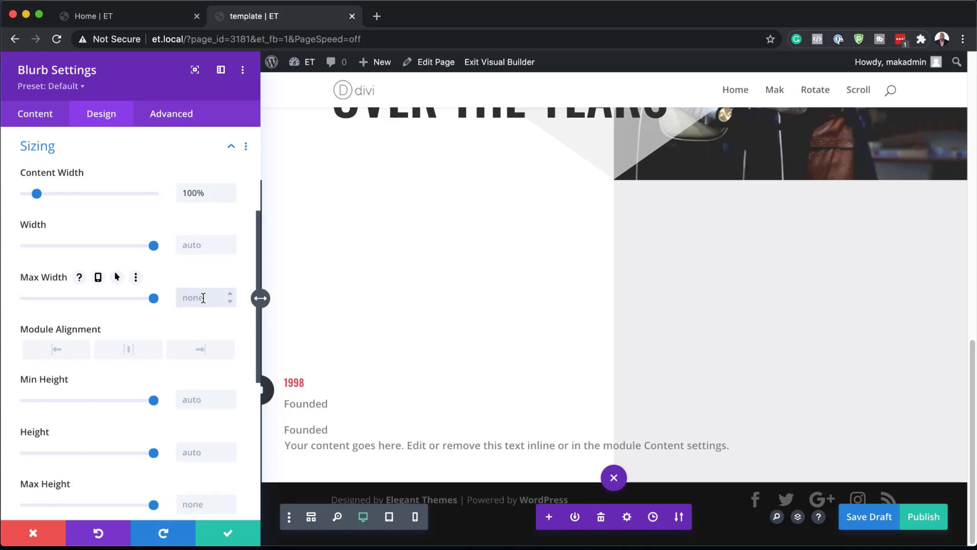
pyautogui.write('3')
pyautogui.scroll(-3, 203, 298)
pyautogui.click(202, 362)
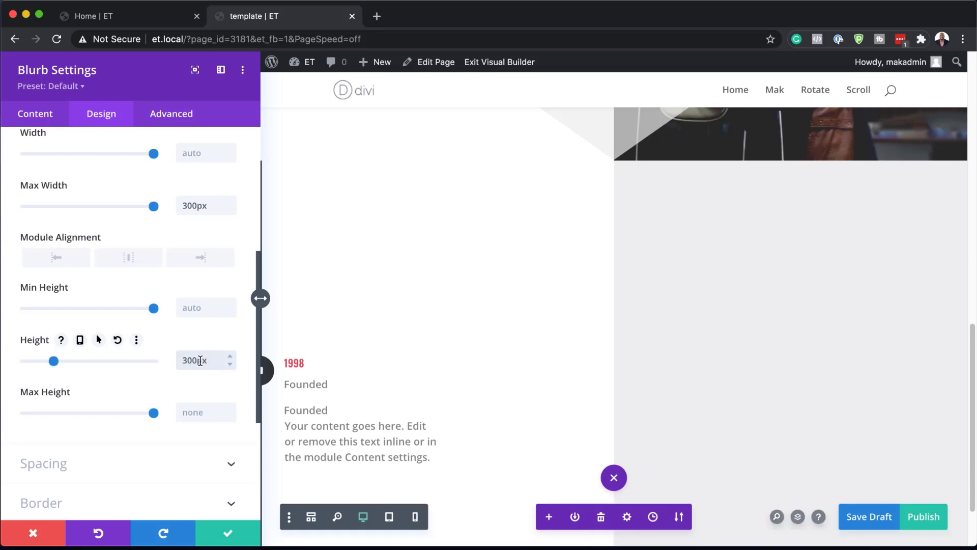
# Find the blurb's title line height option, set it to 50px and clear the options search
pyautogui.scroll(5, 200, 360)
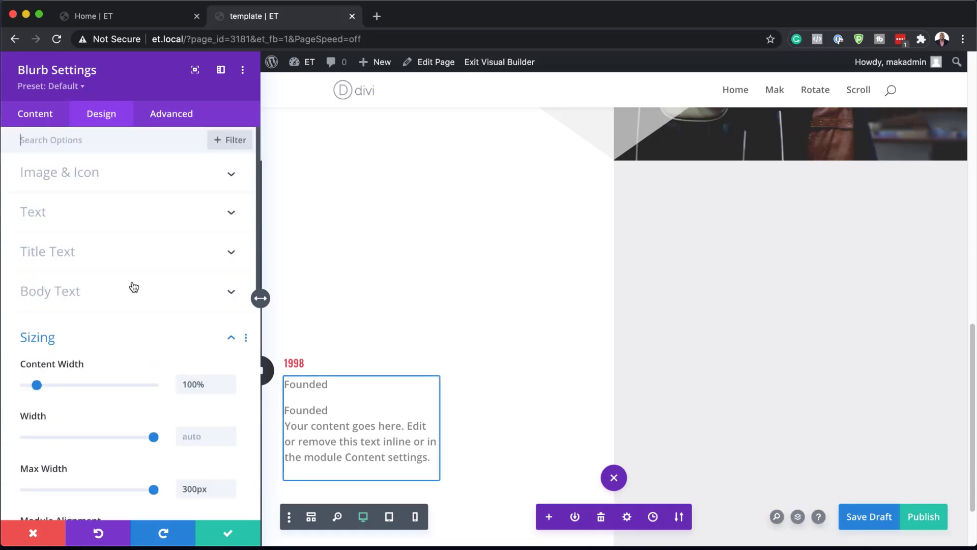
pyautogui.click(85, 141)
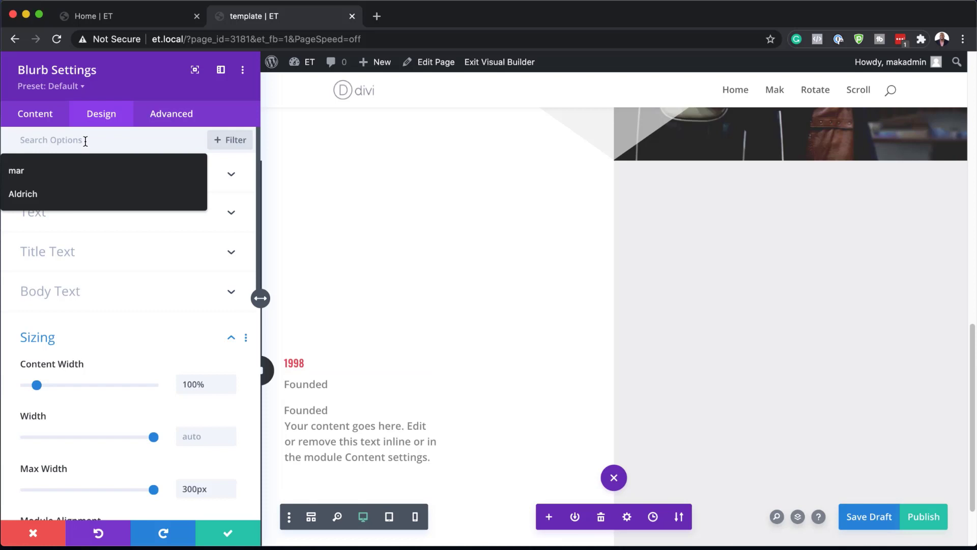
pyautogui.click(83, 147)
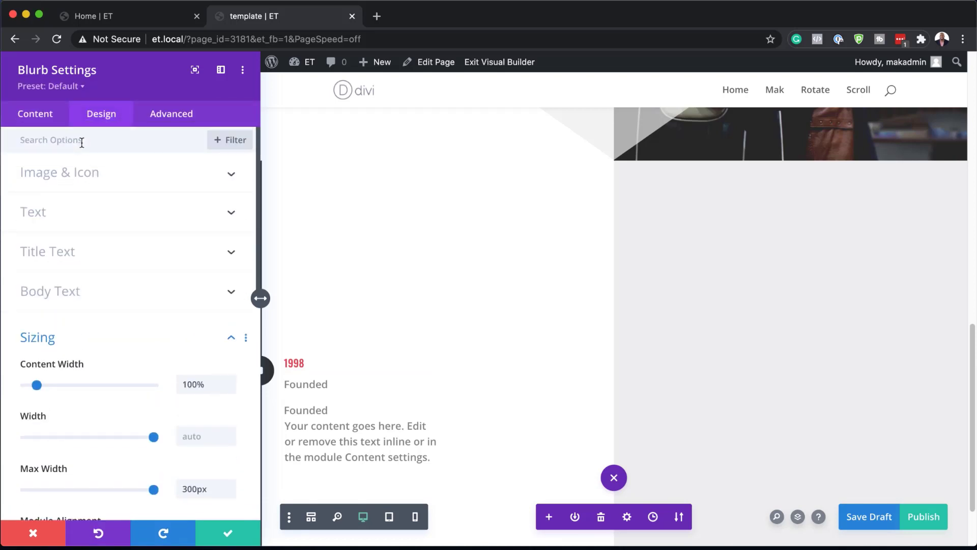
pyautogui.click(81, 141)
pyautogui.write('title line')
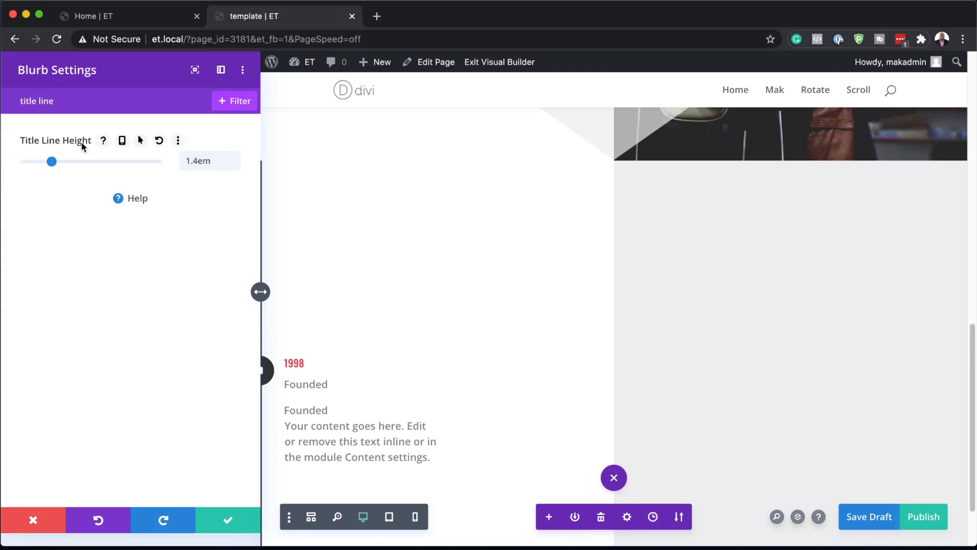
pyautogui.click(218, 162)
pyautogui.write('50px')
pyautogui.doubleClick(135, 104)
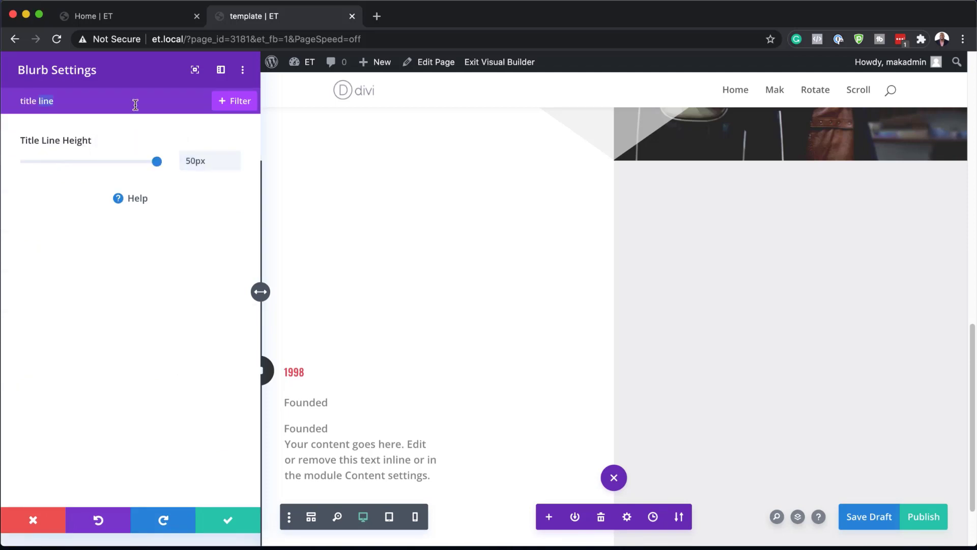
pyautogui.press('BackSpace')
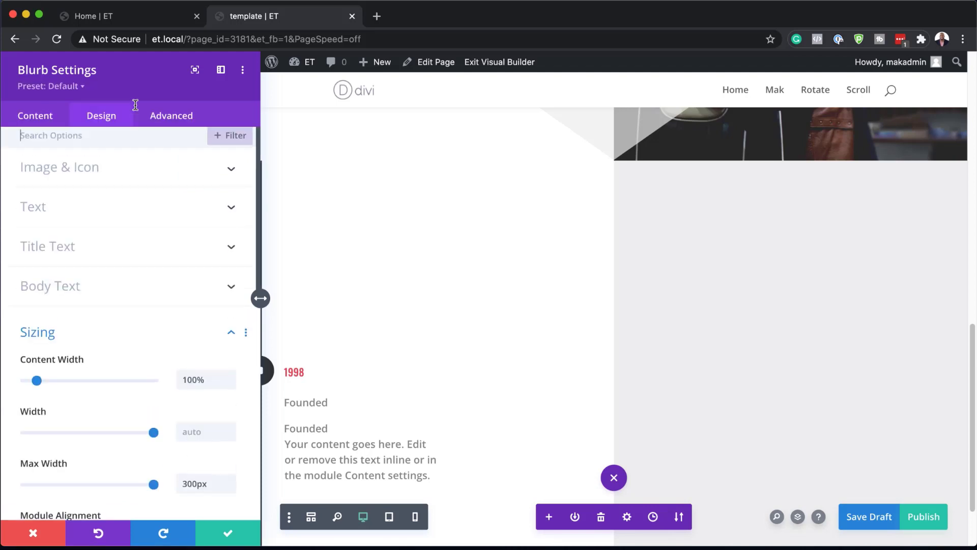
# Set the blurb's image/icon animation to No Animation
pyautogui.scroll(-7, 171, 332)
pyautogui.scroll(-4, 171, 332)
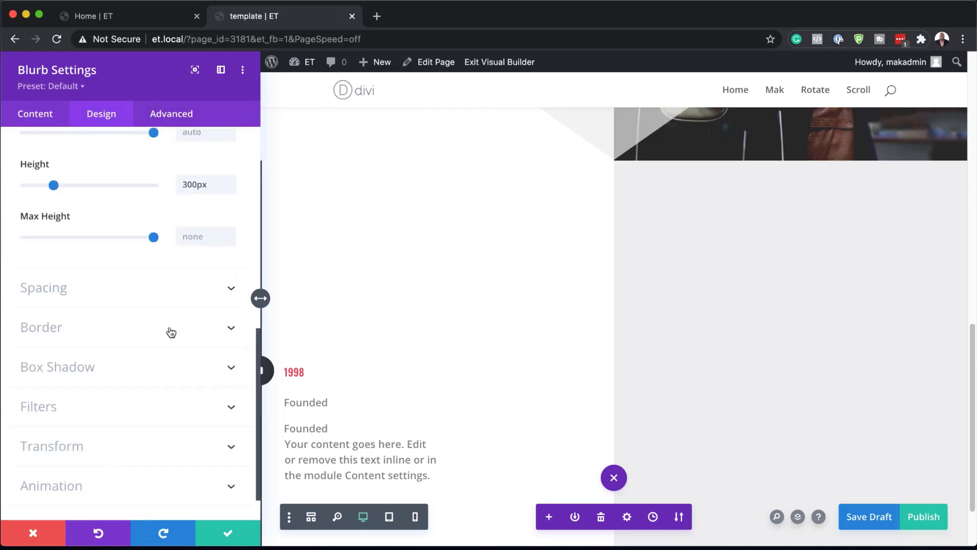
pyautogui.click(68, 442)
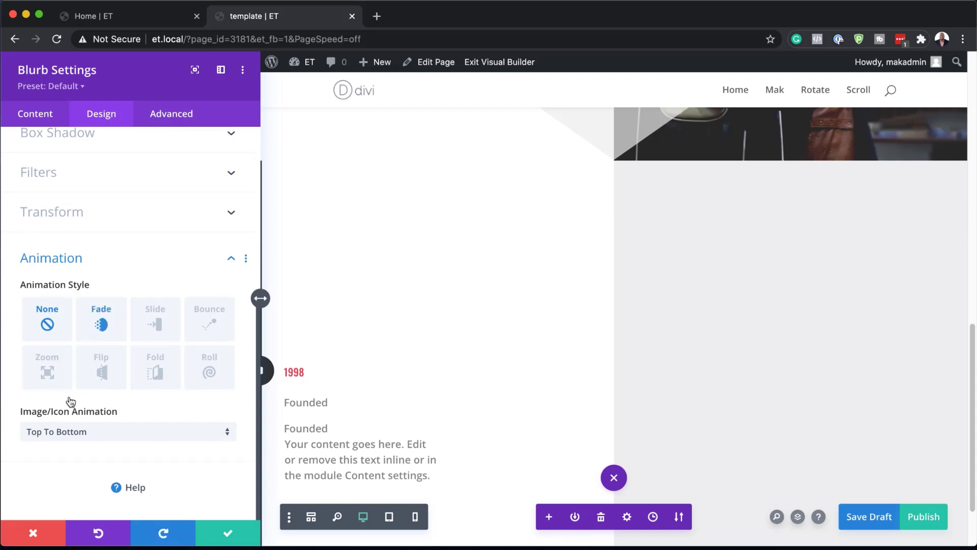
pyautogui.click(104, 434)
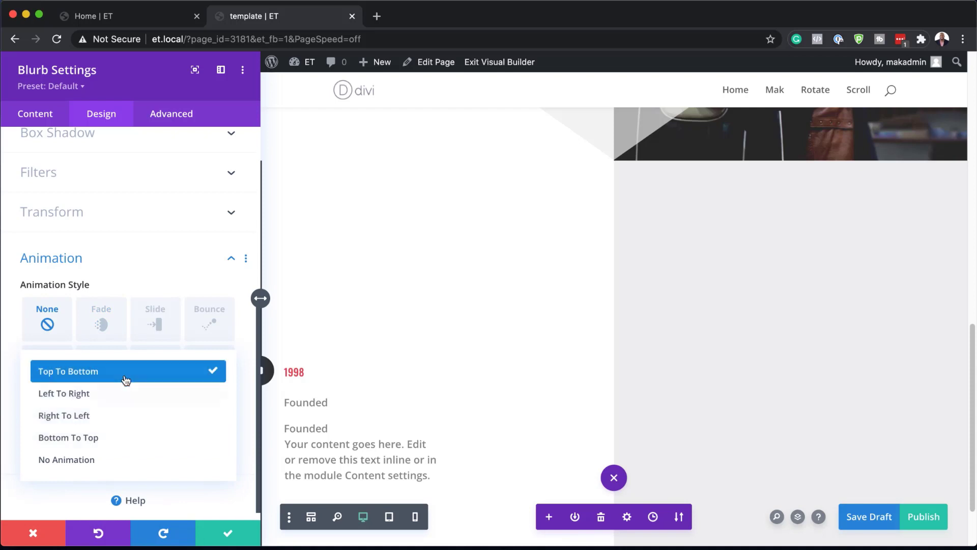
pyautogui.click(78, 461)
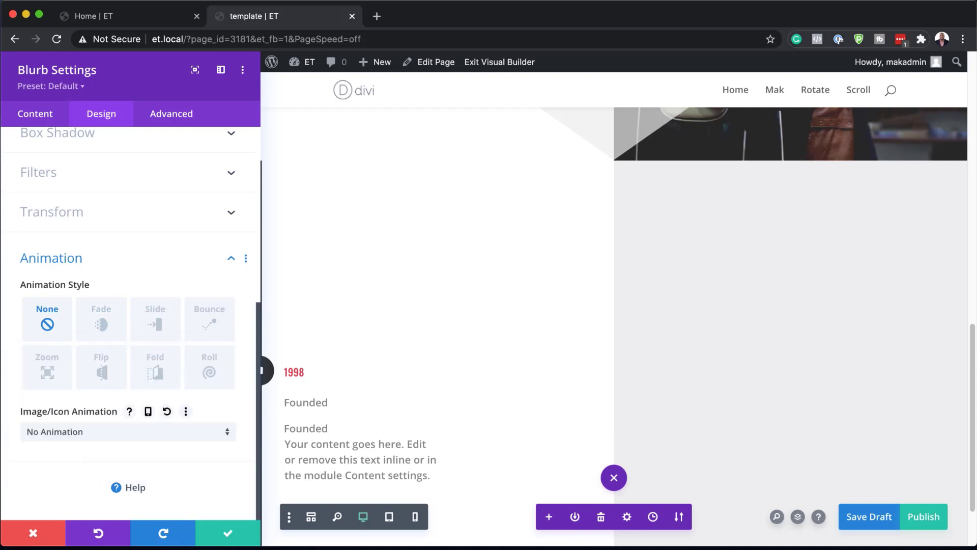
# Set the blurb's Z index to 1 and save the blurb settings
pyautogui.click(184, 124)
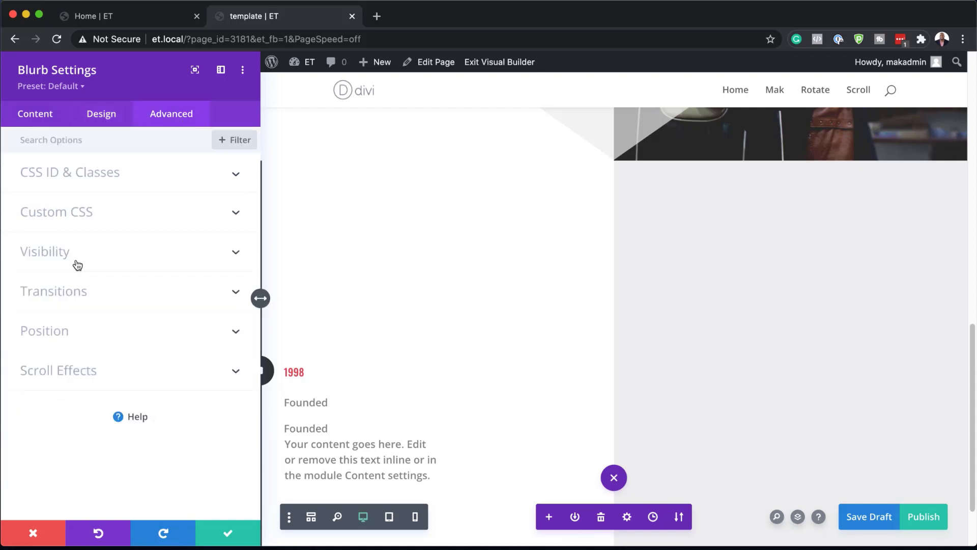
pyautogui.click(65, 331)
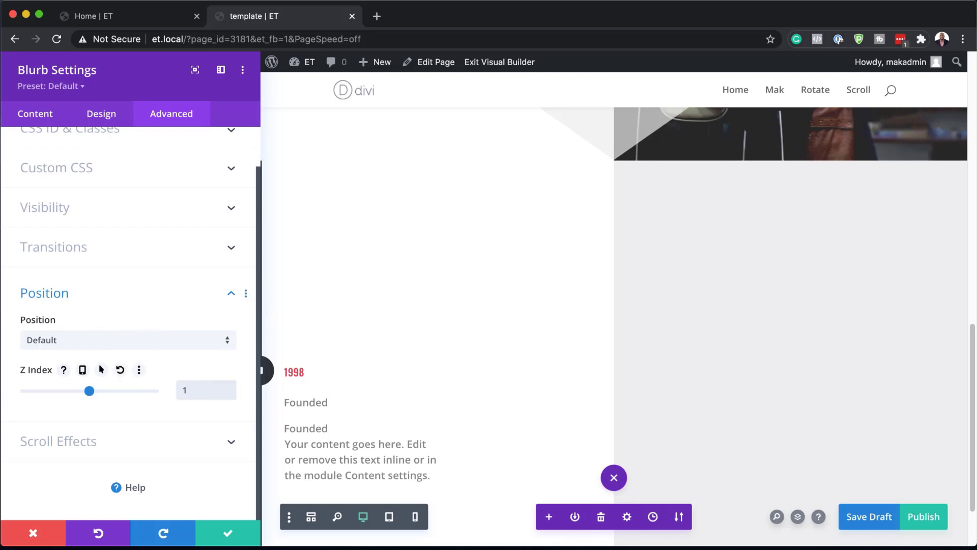
pyautogui.click(234, 532)
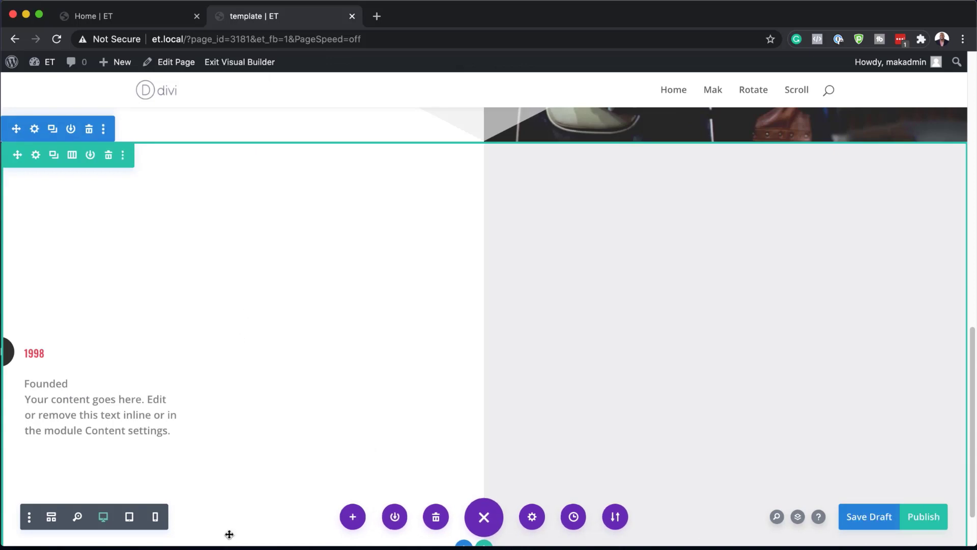
# Insert a Divider module below the 1998 blurb and turn off its Show Divider option
pyautogui.scroll(-1, 182, 355)
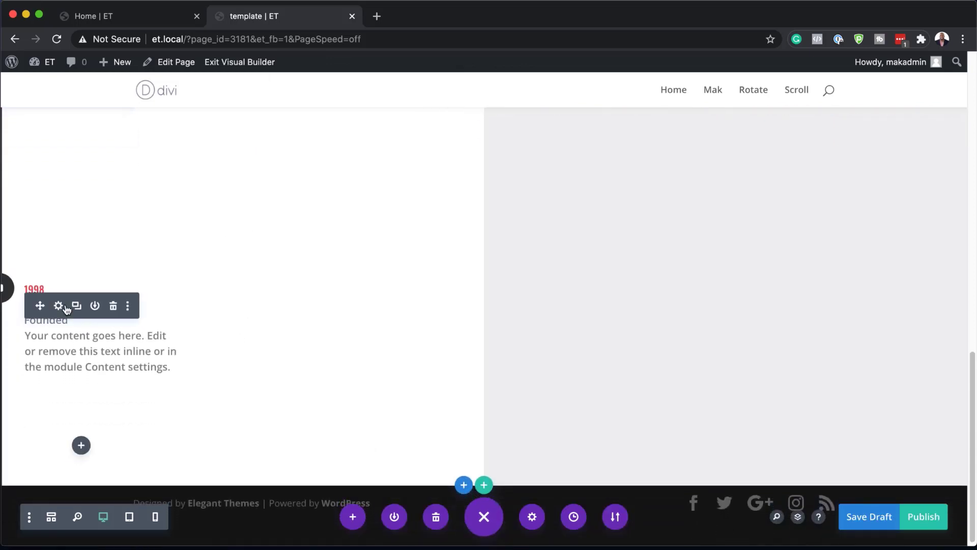
pyautogui.click(82, 447)
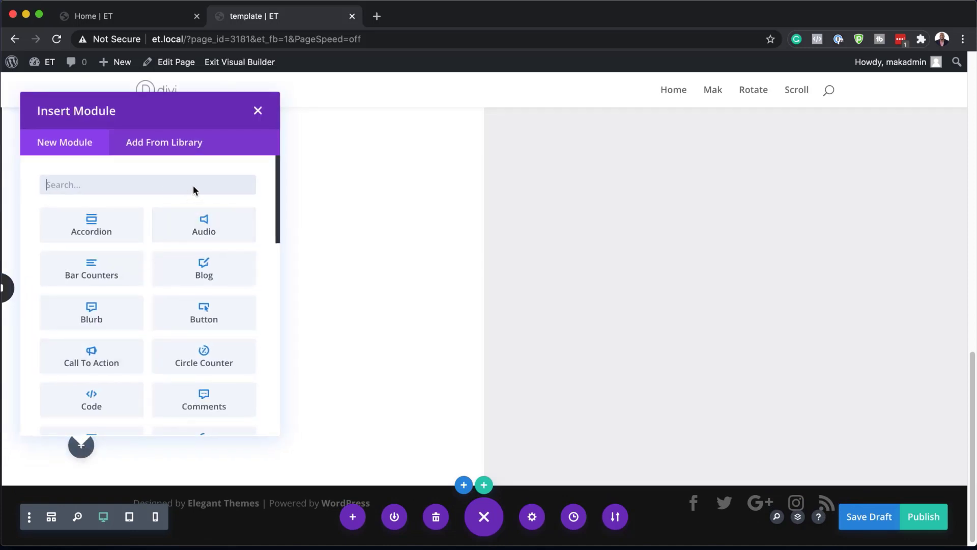
pyautogui.write('divide')
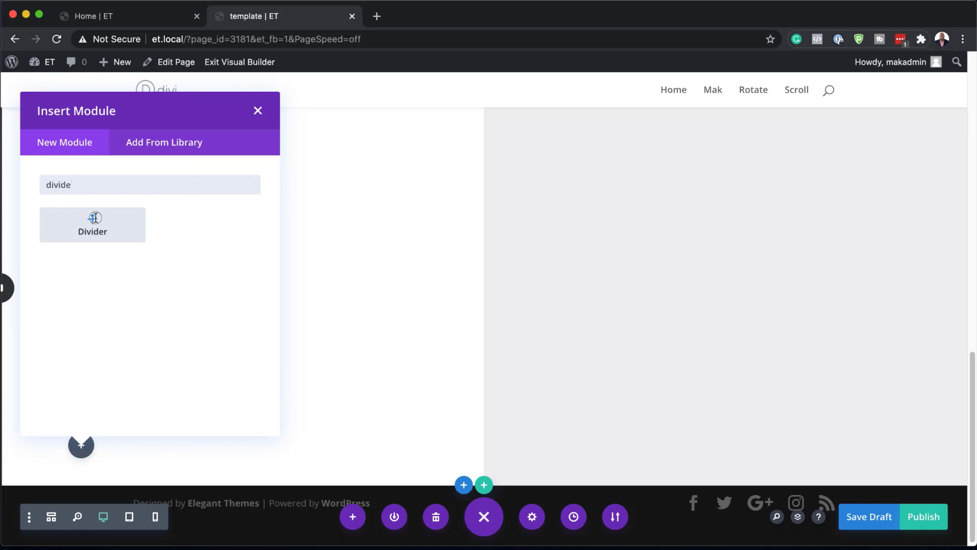
pyautogui.click(72, 231)
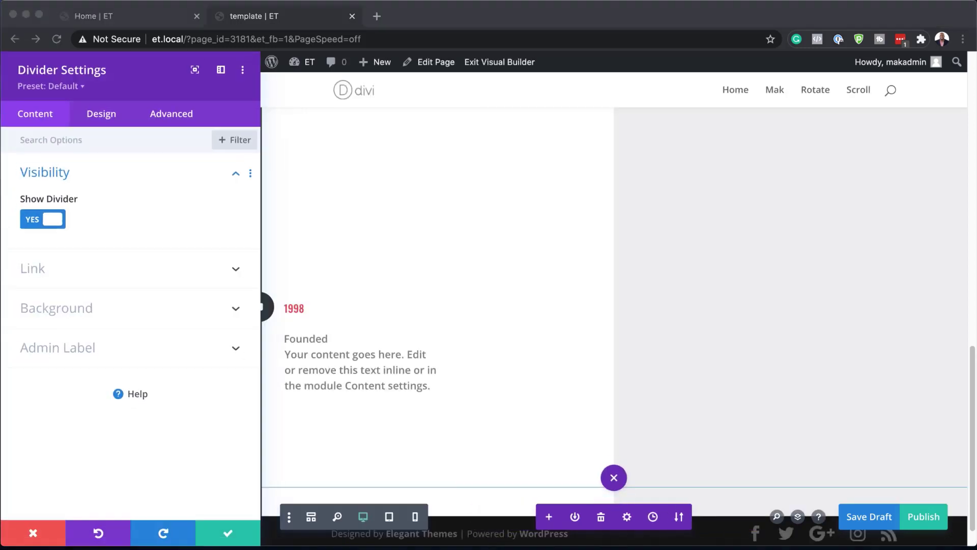
pyautogui.click(32, 222)
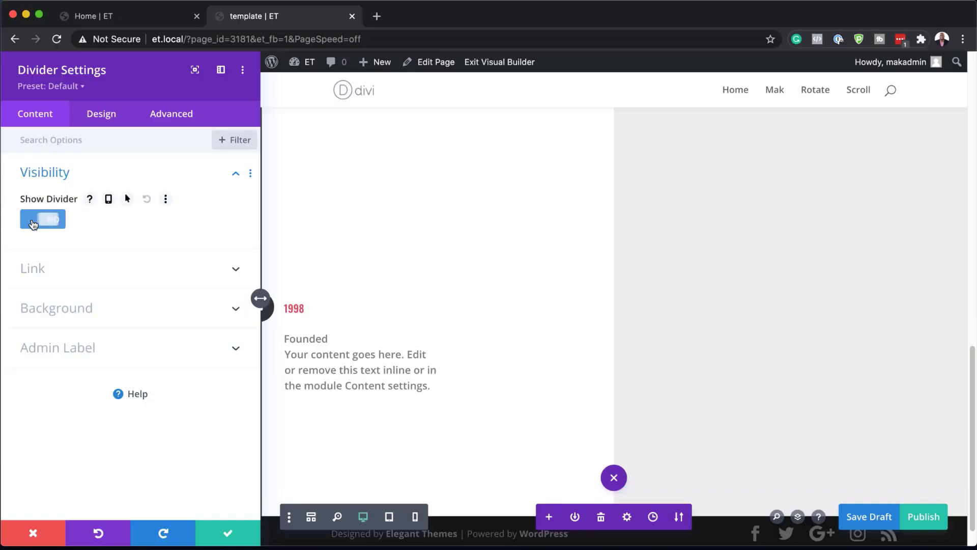
# Give the divider module a solid background color of #e94558
pyautogui.click(65, 309)
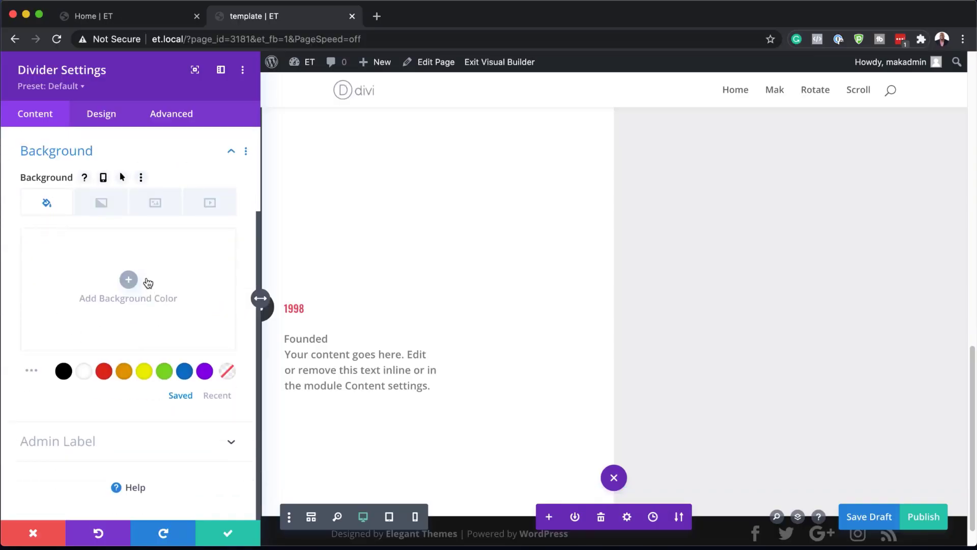
pyautogui.click(129, 279)
pyautogui.click(61, 242)
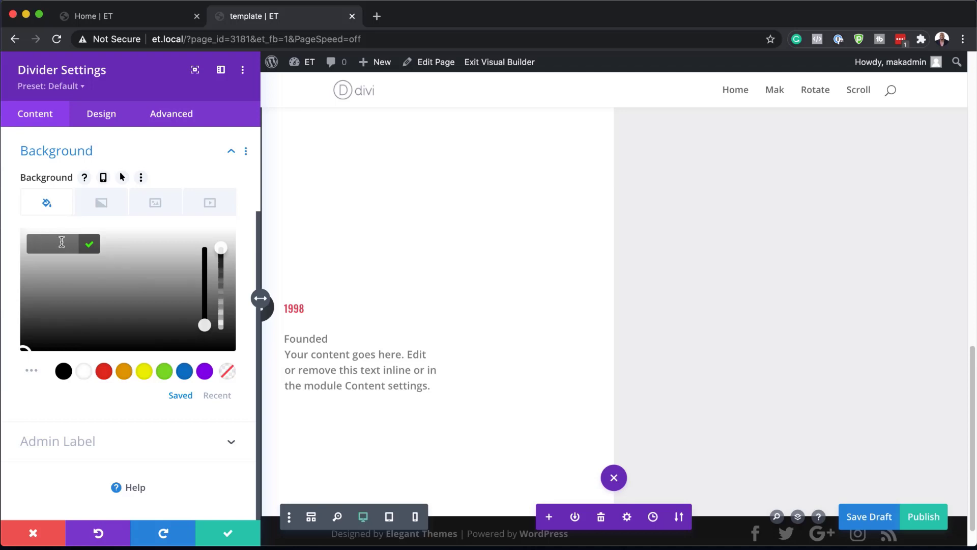
pyautogui.write('#e94558')
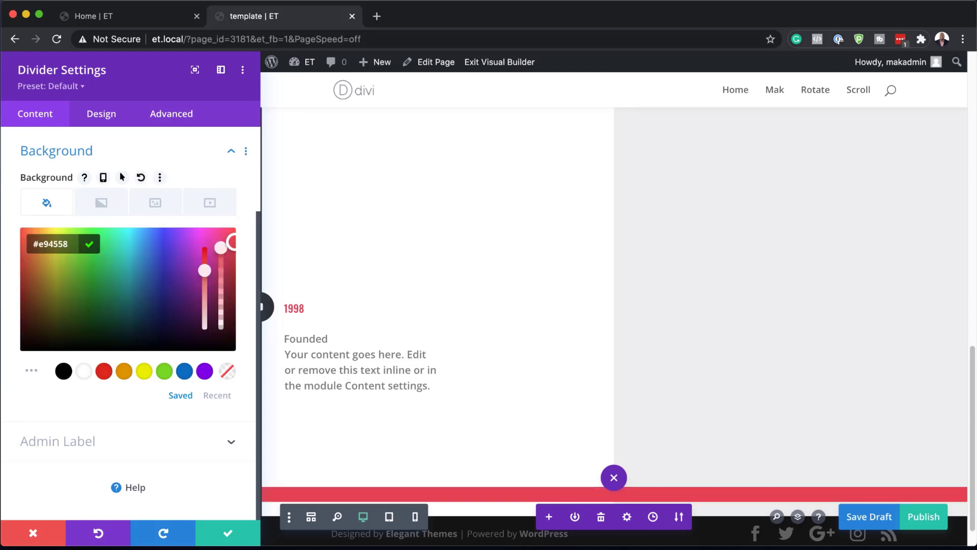
# Set the divider's width to 50px and its height to 50px
pyautogui.click(112, 116)
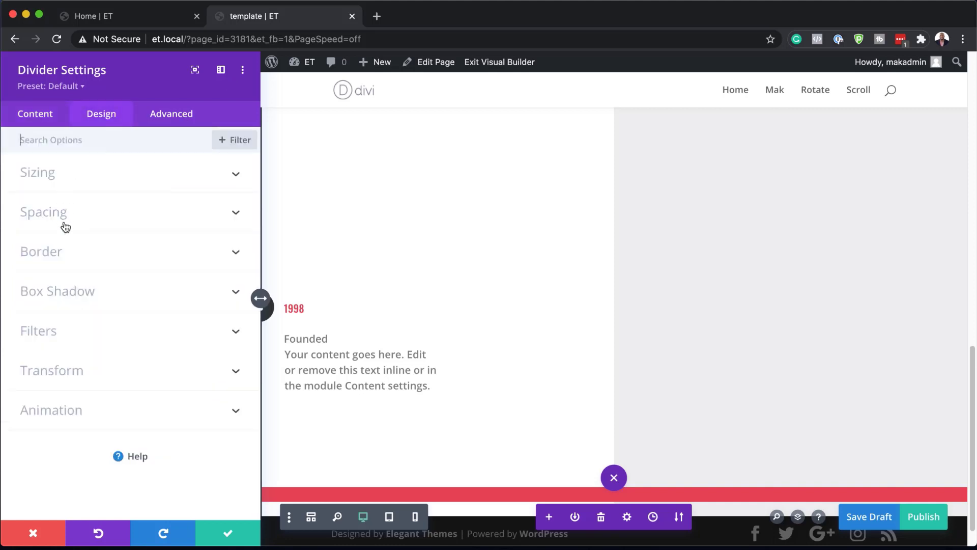
pyautogui.click(62, 176)
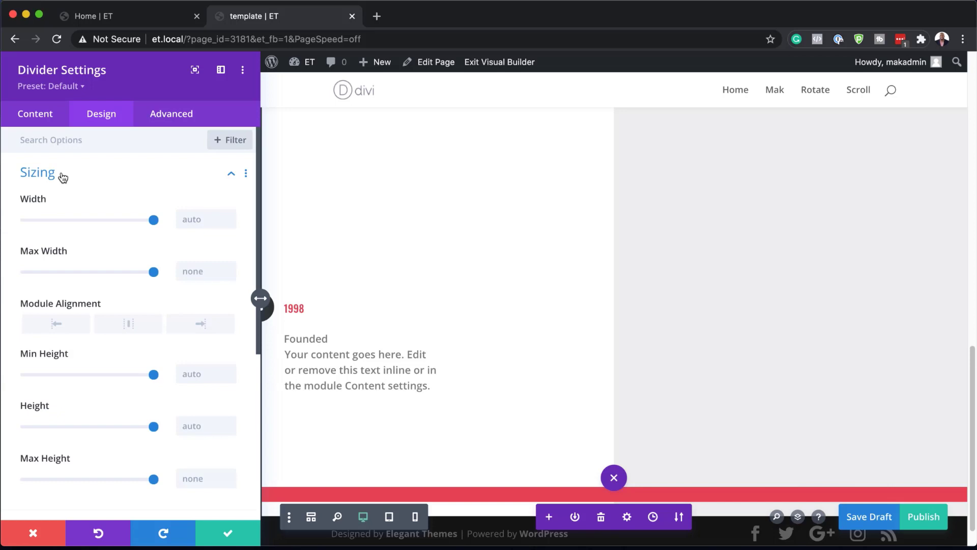
pyautogui.click(190, 219)
pyautogui.write('50px')
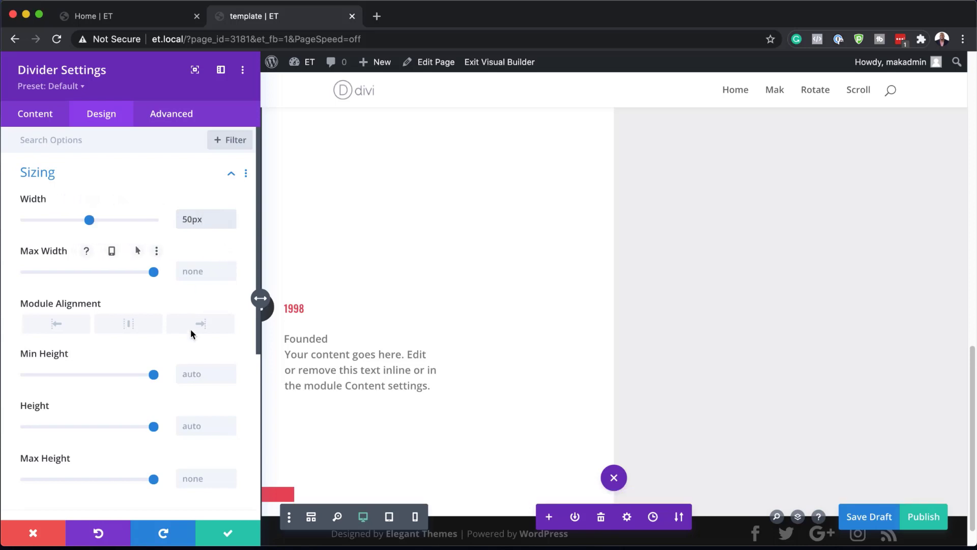
pyautogui.click(192, 426)
pyautogui.write('50px')
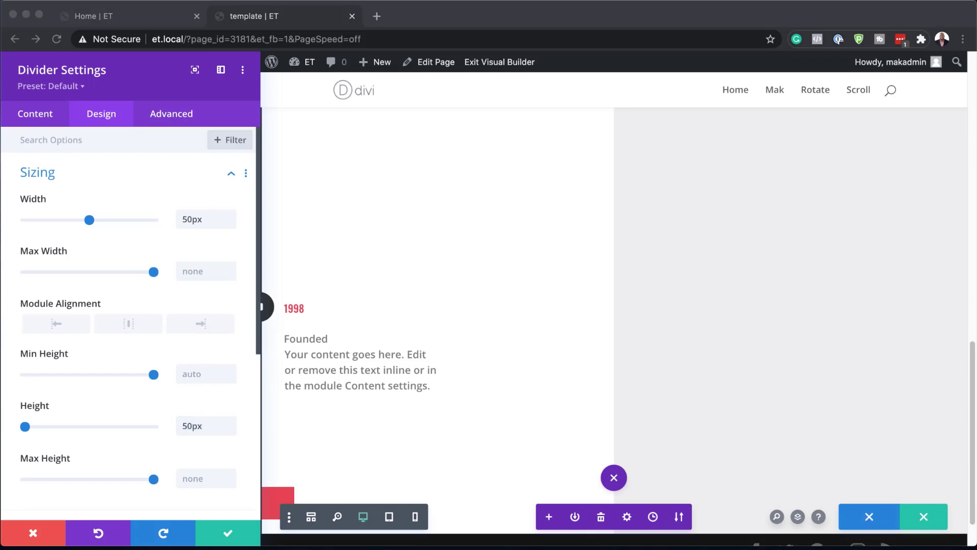
# Round all four corners of the divider by 50%
pyautogui.scroll(-2, 546, 285)
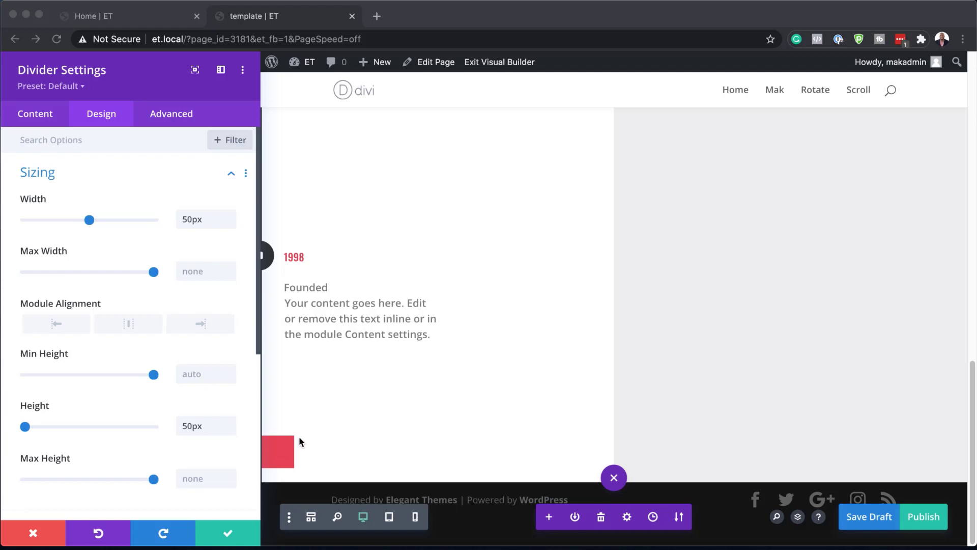
pyautogui.scroll(-5, 124, 381)
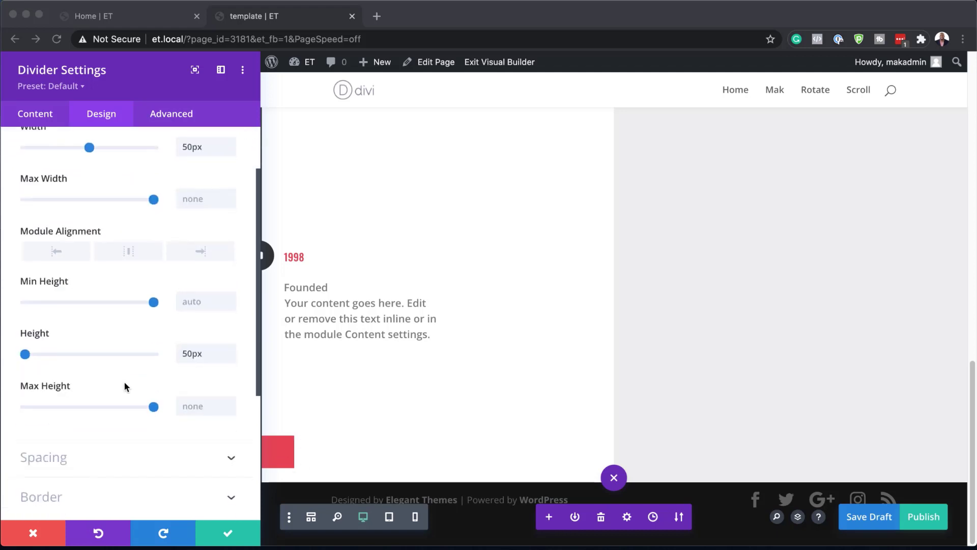
pyautogui.click(53, 414)
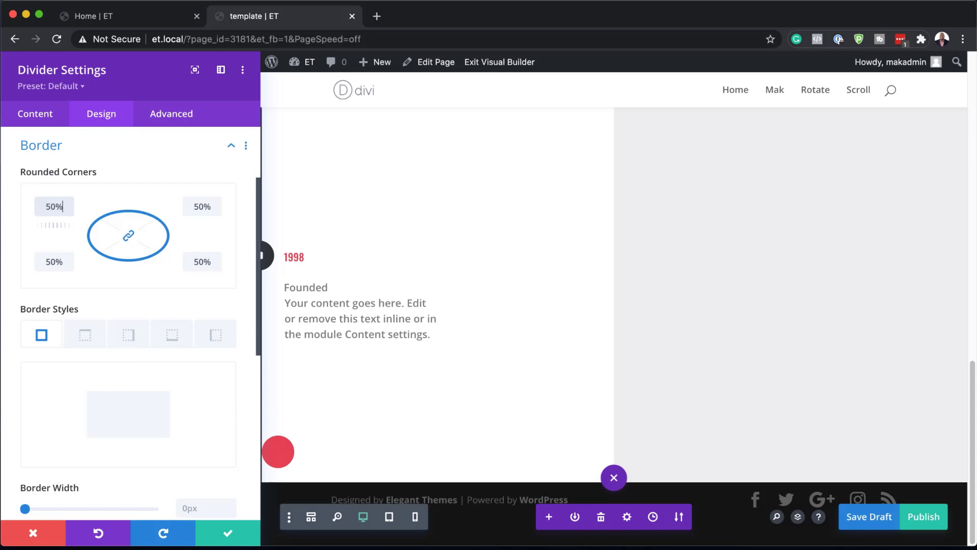
# Give the divider an absolute position with a horizontal offset of -27px
pyautogui.click(183, 118)
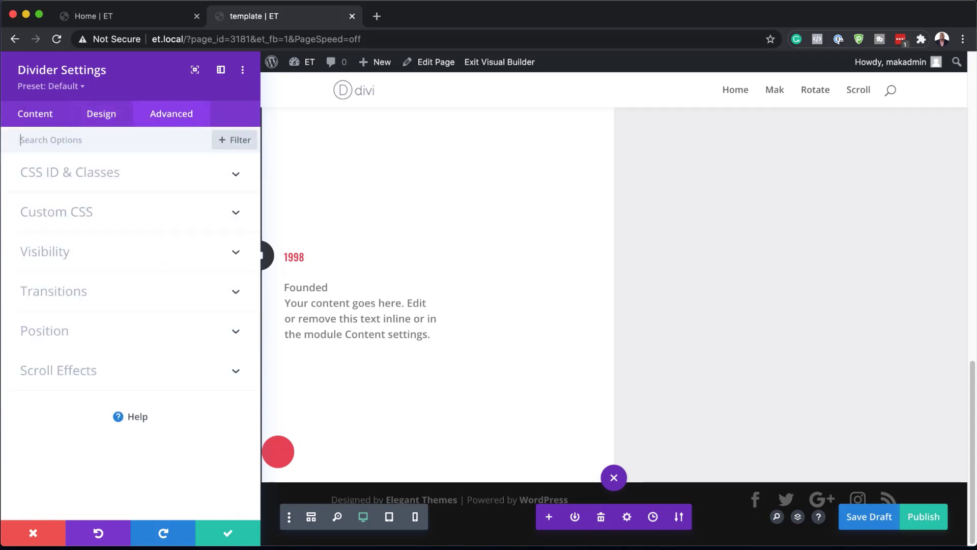
pyautogui.click(101, 330)
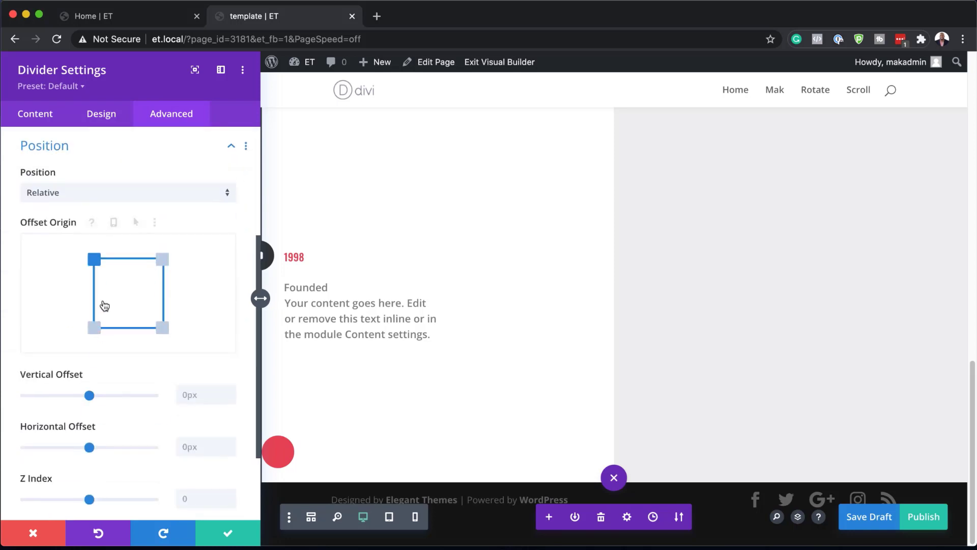
pyautogui.click(117, 195)
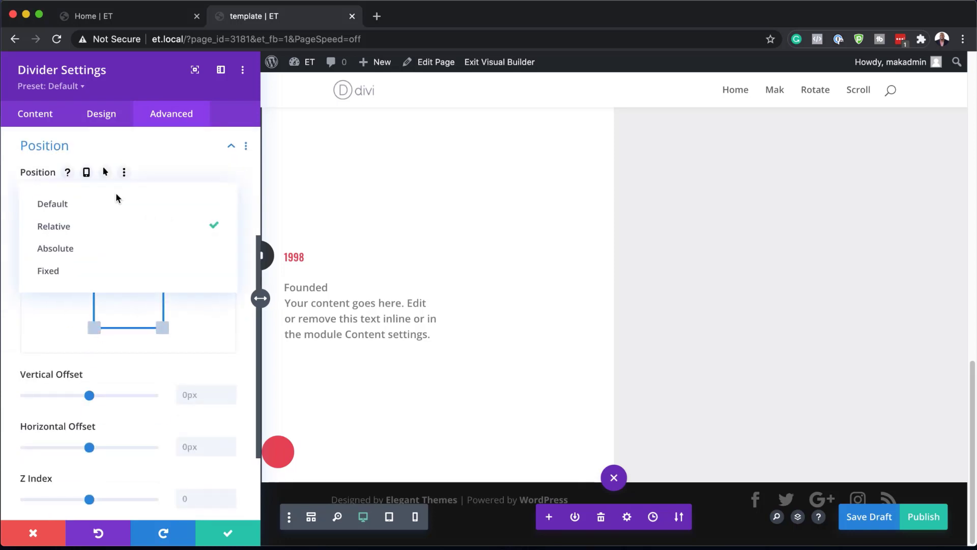
pyautogui.click(108, 248)
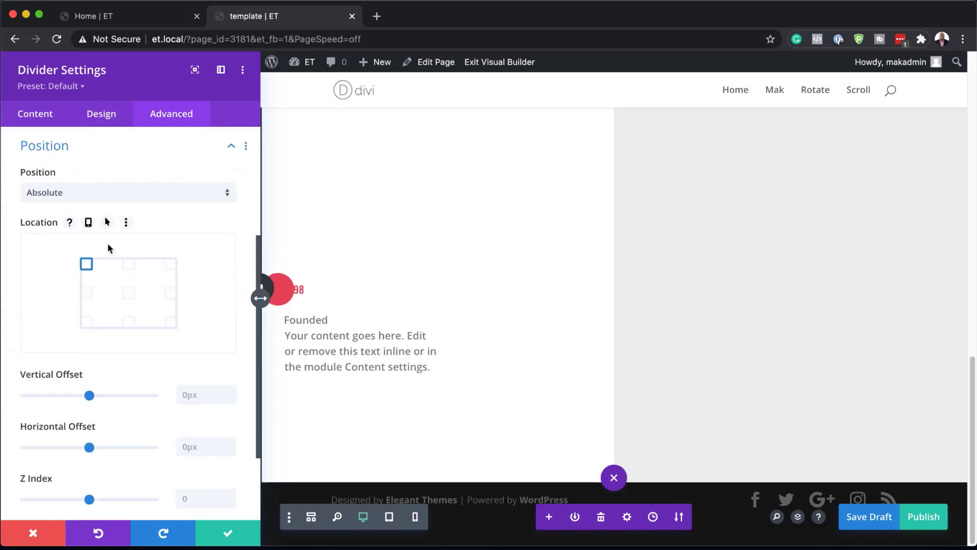
pyautogui.scroll(-1, 197, 409)
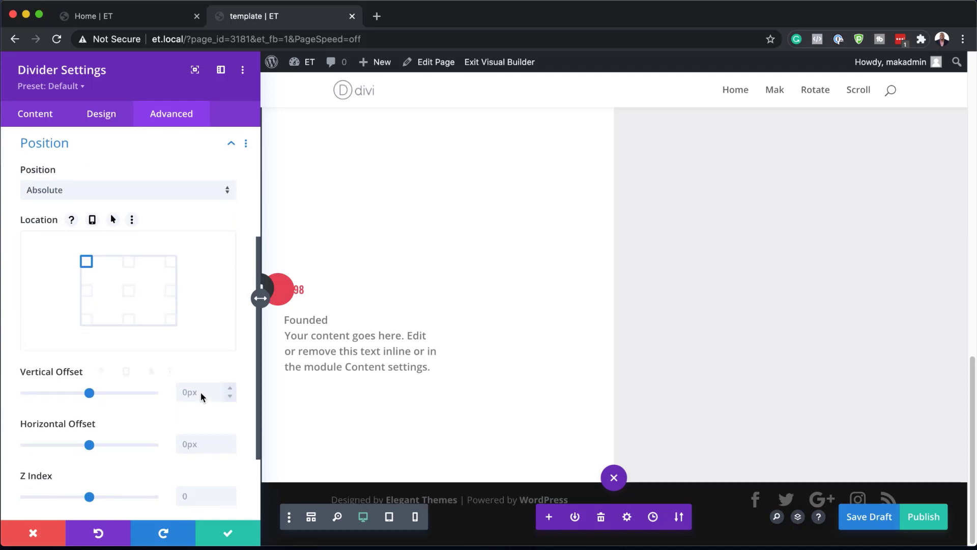
pyautogui.click(195, 448)
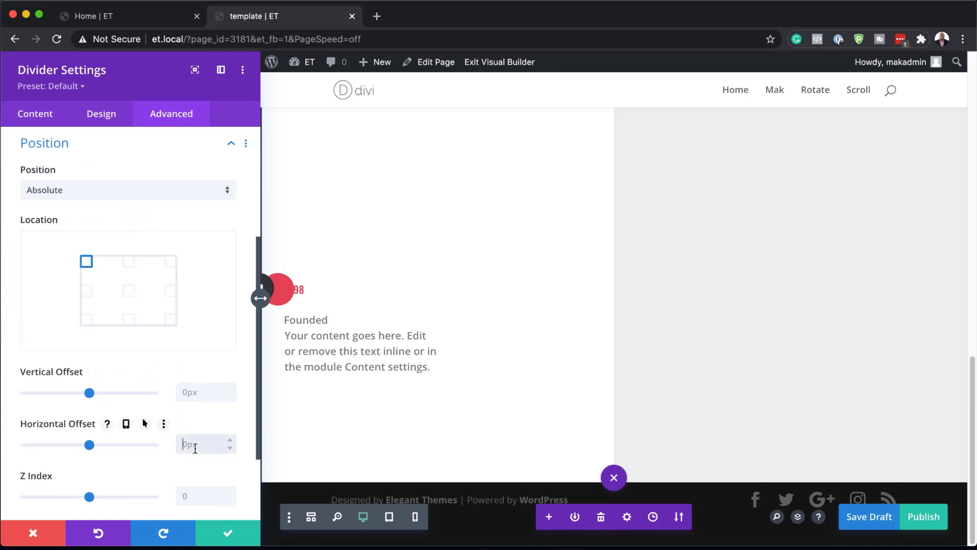
pyautogui.write('-27')
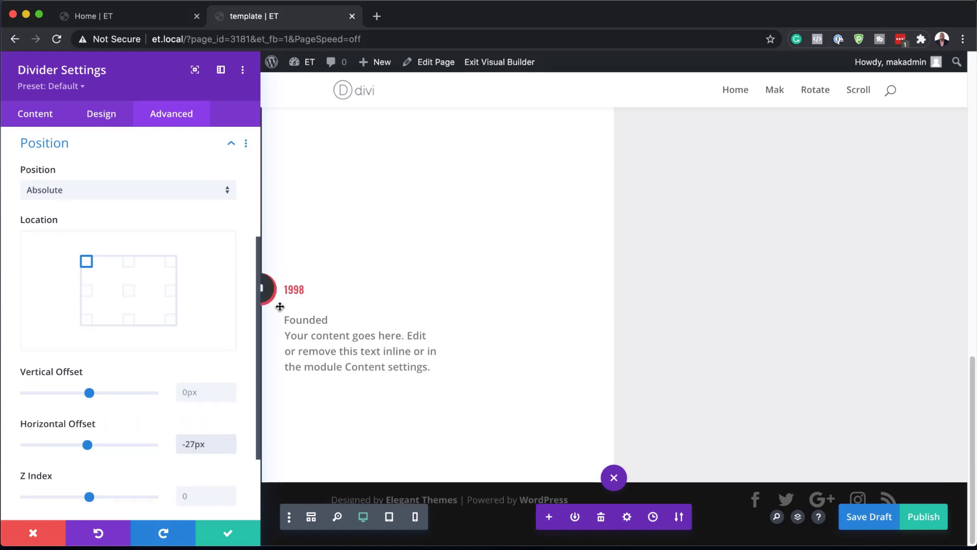
# Enable vertical motion on the divider with starting offset 0 and ending offset 3, ending the motion at 75% of the viewport
pyautogui.scroll(-3, 169, 388)
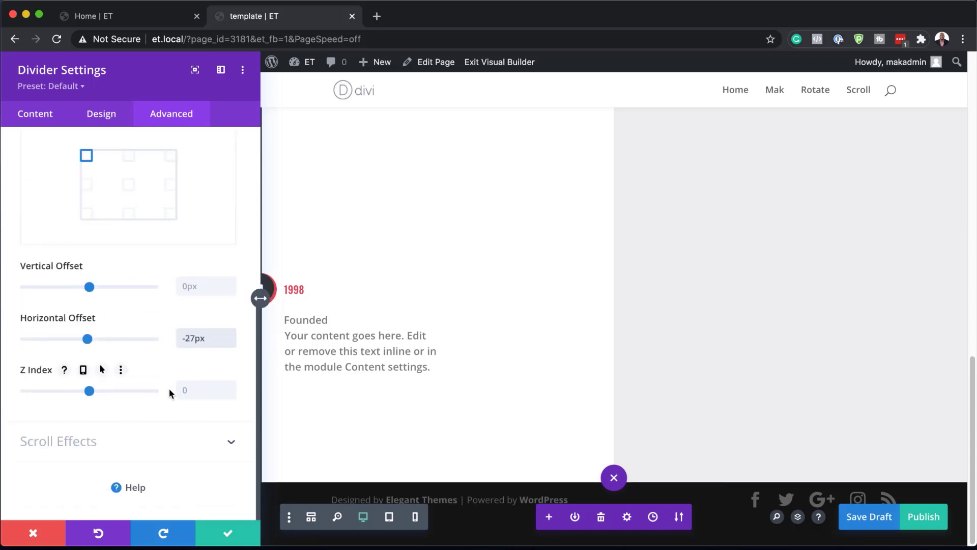
pyautogui.click(89, 444)
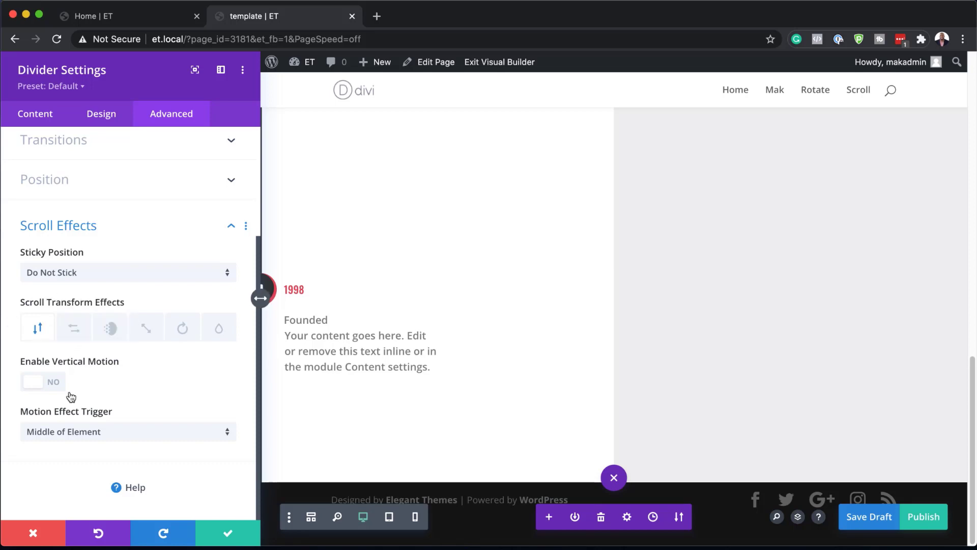
pyautogui.click(55, 382)
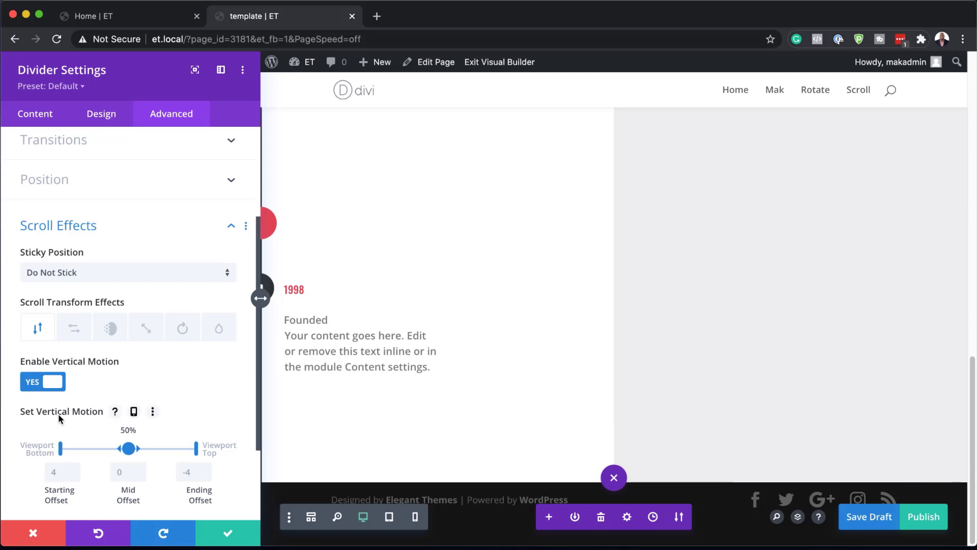
pyautogui.scroll(-1, 58, 413)
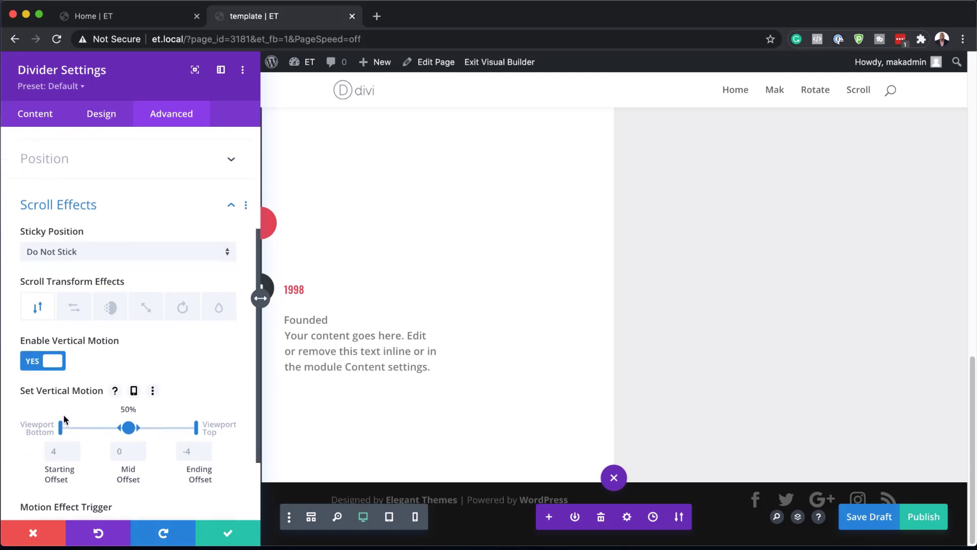
pyautogui.scroll(-1, 72, 410)
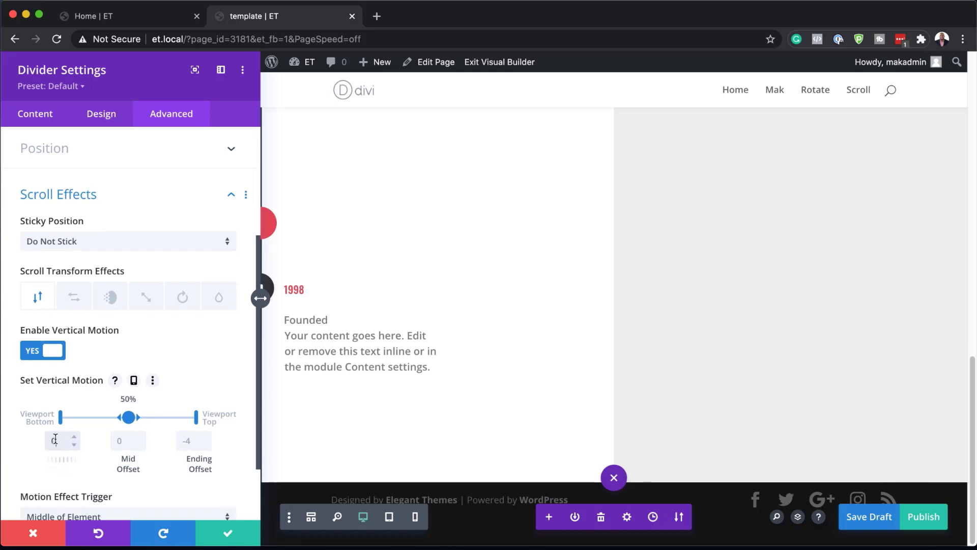
pyautogui.click(185, 441)
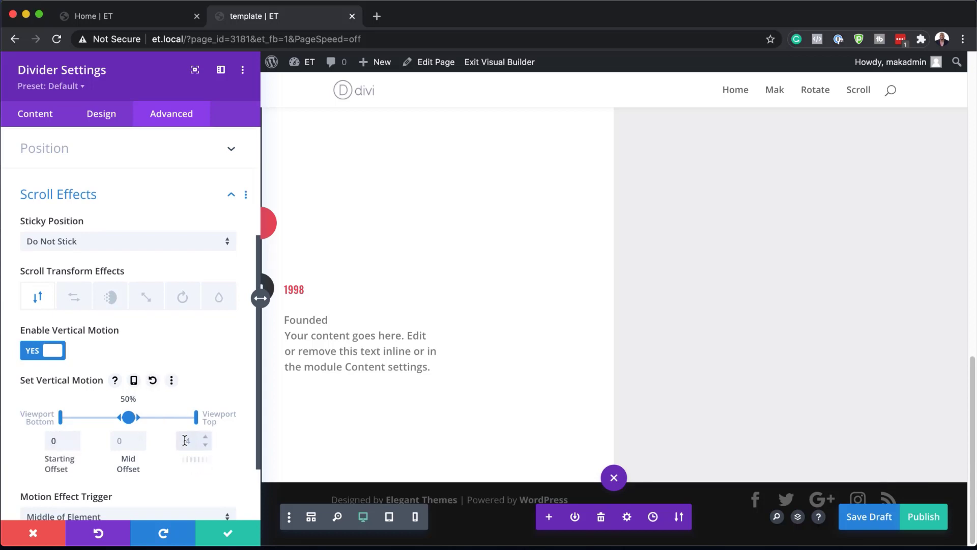
pyautogui.write('3')
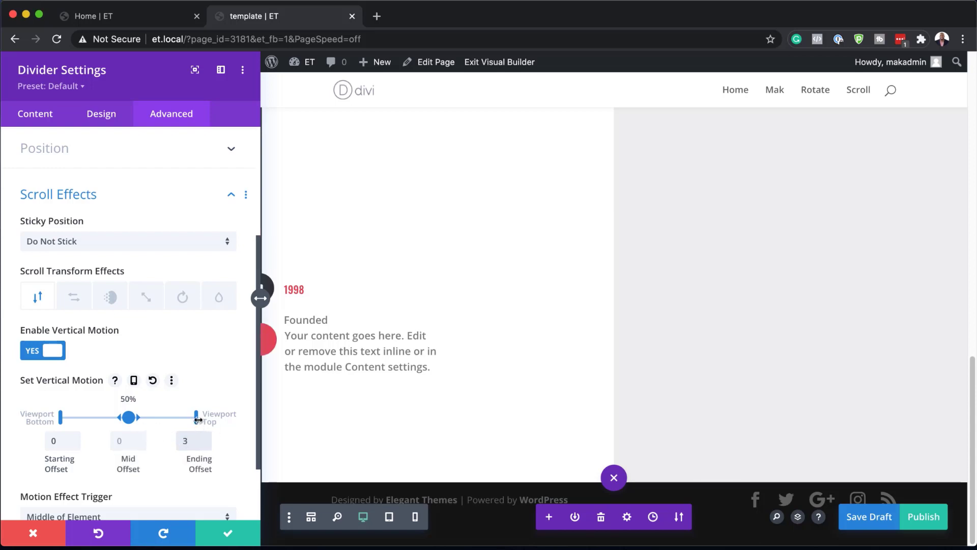
pyautogui.moveTo(196, 418); pyautogui.dragTo(163, 419)
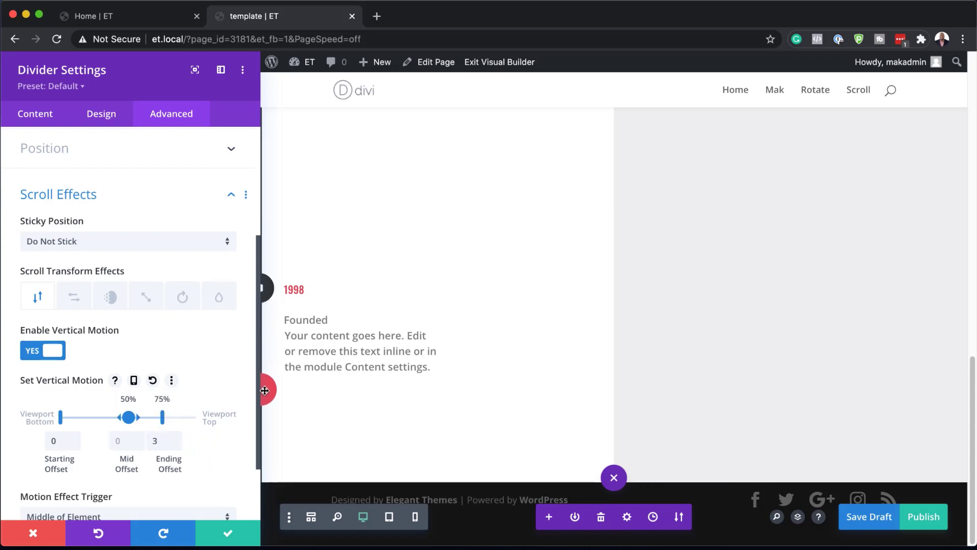
# Enable the divider's scaling scroll effect with starting scale 59%, mid scale 50% and ending scale 90%
pyautogui.click(153, 301)
pyautogui.click(51, 389)
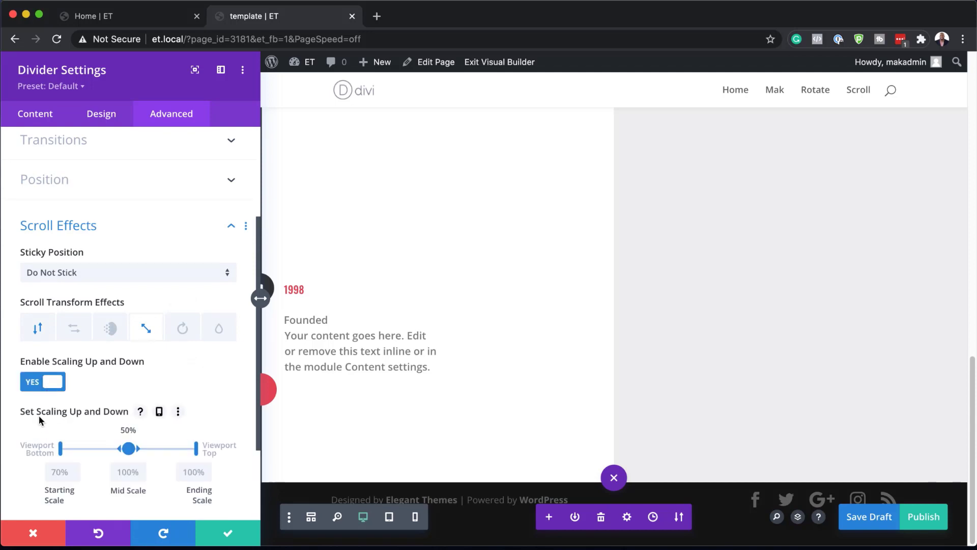
pyautogui.click(56, 470)
pyautogui.write('50')
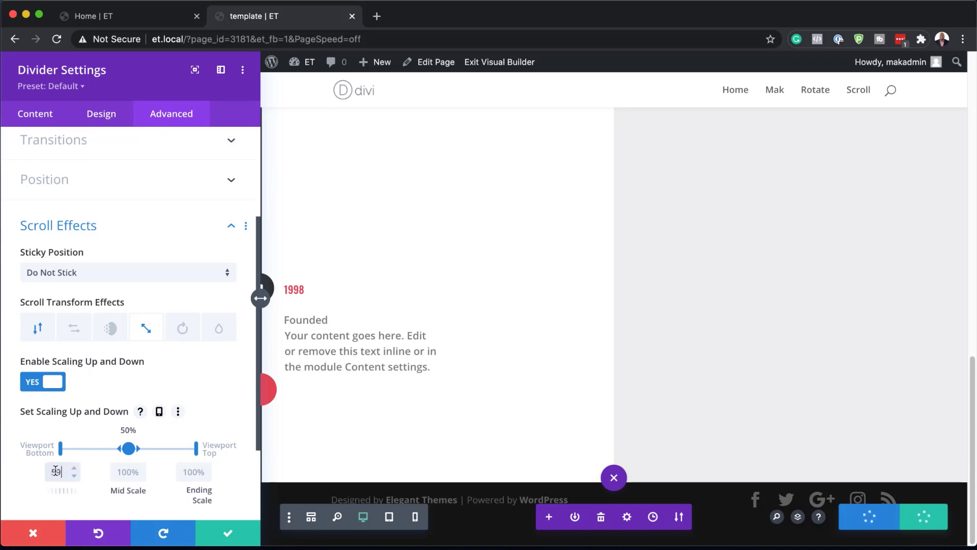
pyautogui.click(126, 472)
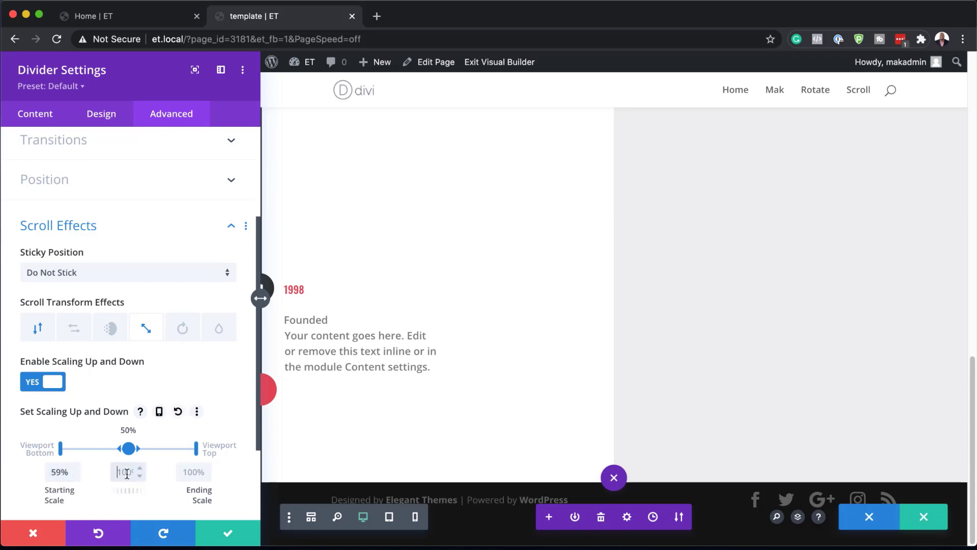
pyautogui.click(189, 472)
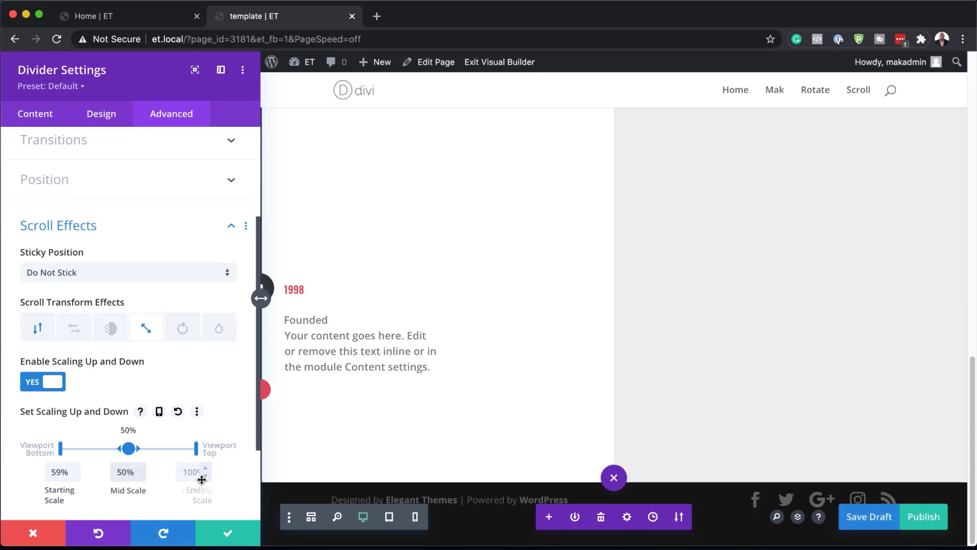
pyautogui.write('90')
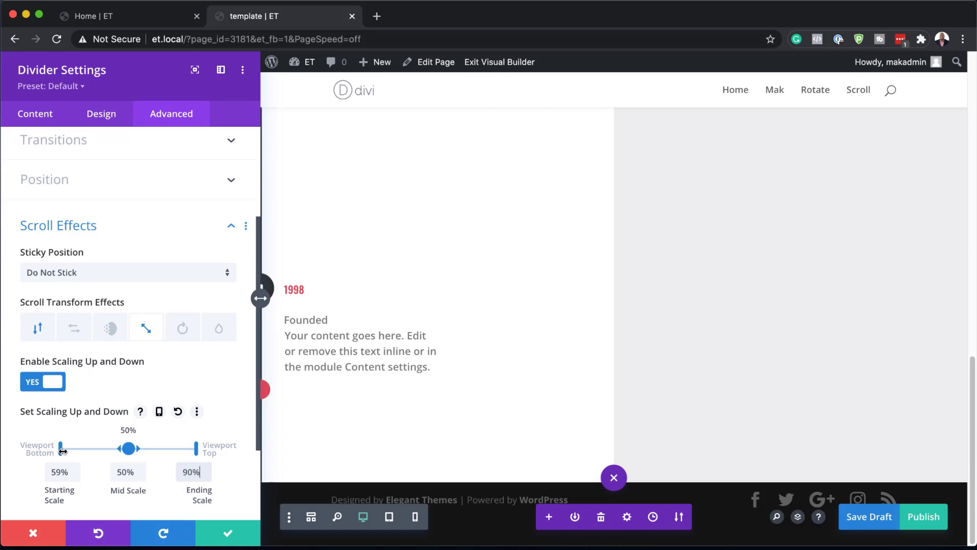
# Set the scaling effect's viewport range to start at 50%, hold the mid scale from 55% to 70% and end at 75%
pyautogui.moveTo(62, 448); pyautogui.dragTo(101, 447)
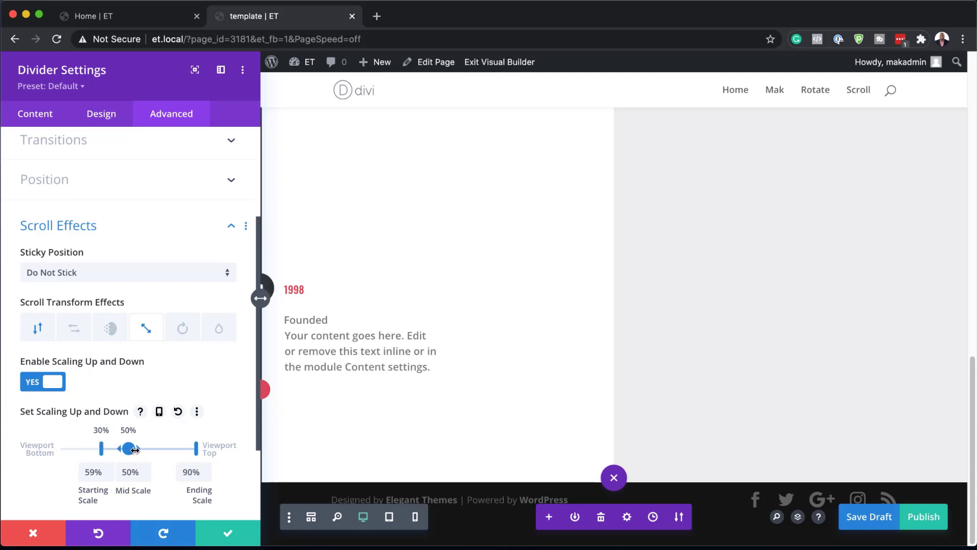
pyautogui.moveTo(139, 451)
pyautogui.mouseDown()
pyautogui.moveTo(153, 447)
pyautogui.moveTo(128, 447)
pyautogui.moveTo(155, 447)
pyautogui.moveTo(106, 448)
pyautogui.moveTo(129, 448)
pyautogui.mouseUp()
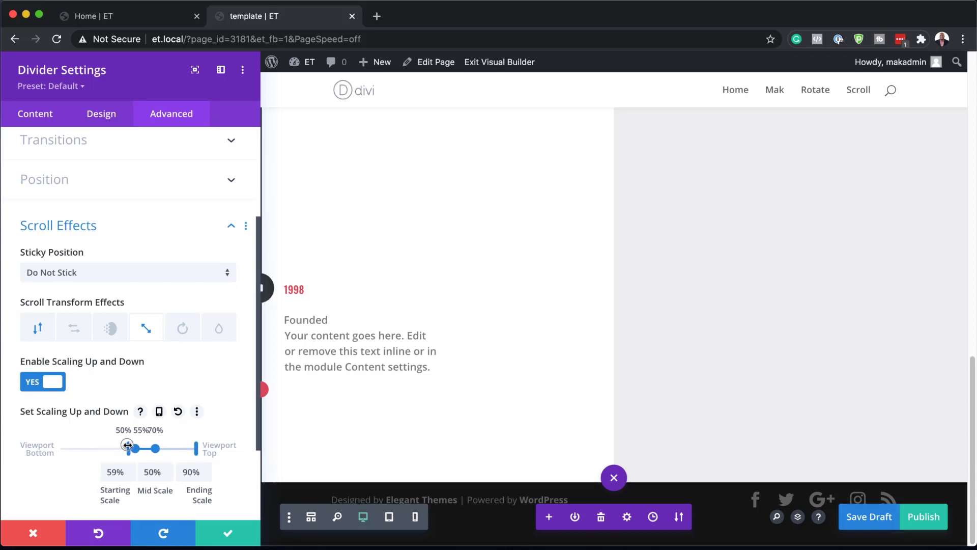
pyautogui.moveTo(196, 448); pyautogui.dragTo(162, 448)
# Set the divider's motion effect trigger to Top of Element and save the module settings
pyautogui.scroll(-3, 162, 387)
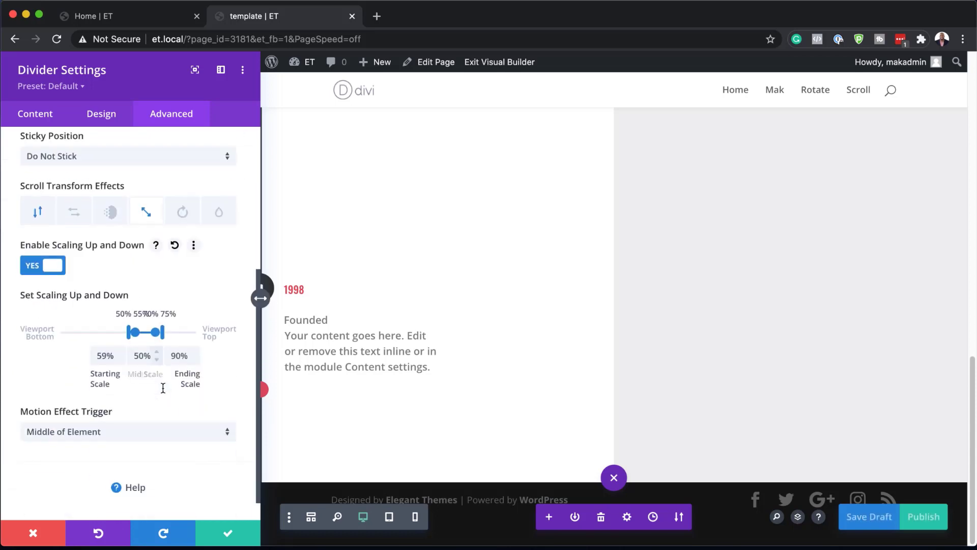
pyautogui.click(123, 438)
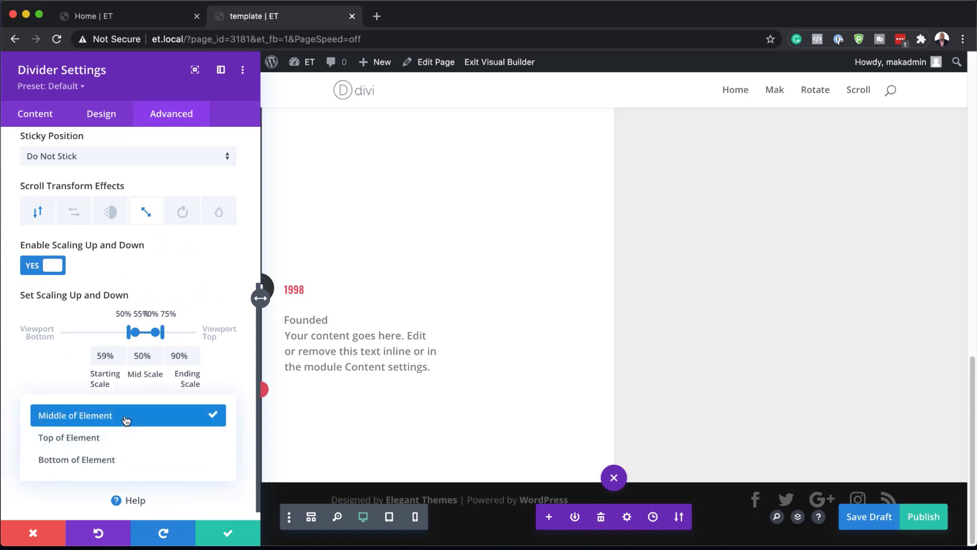
pyautogui.click(120, 445)
pyautogui.click(39, 213)
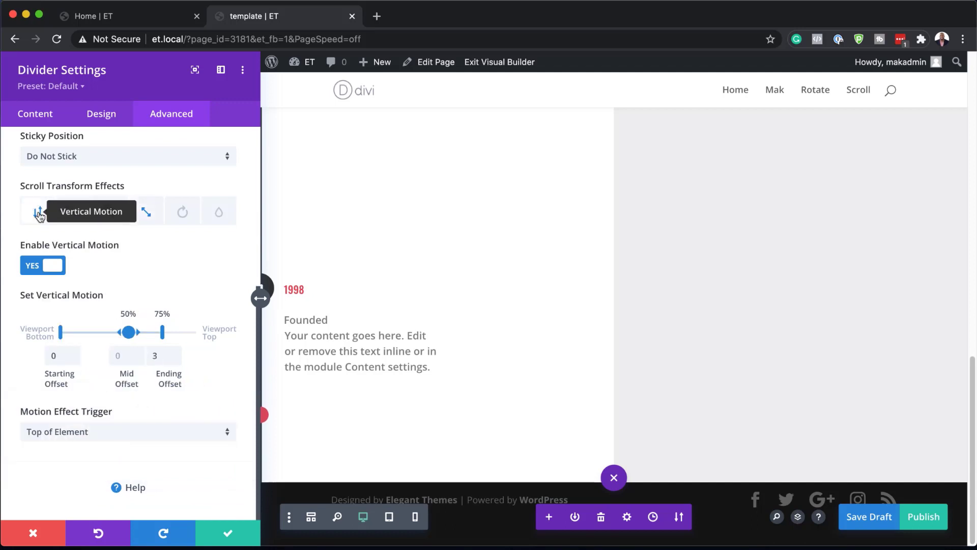
pyautogui.click(100, 436)
pyautogui.click(100, 436)
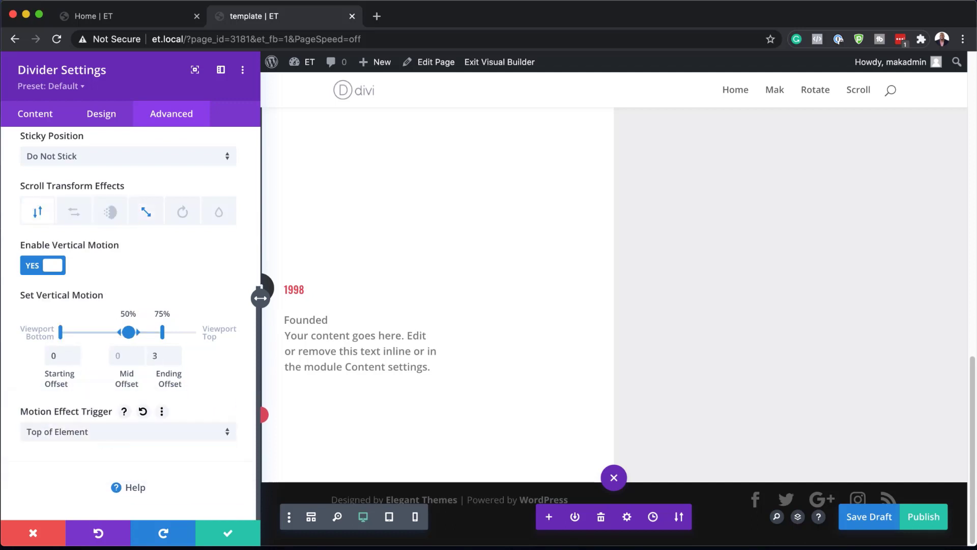
pyautogui.click(227, 533)
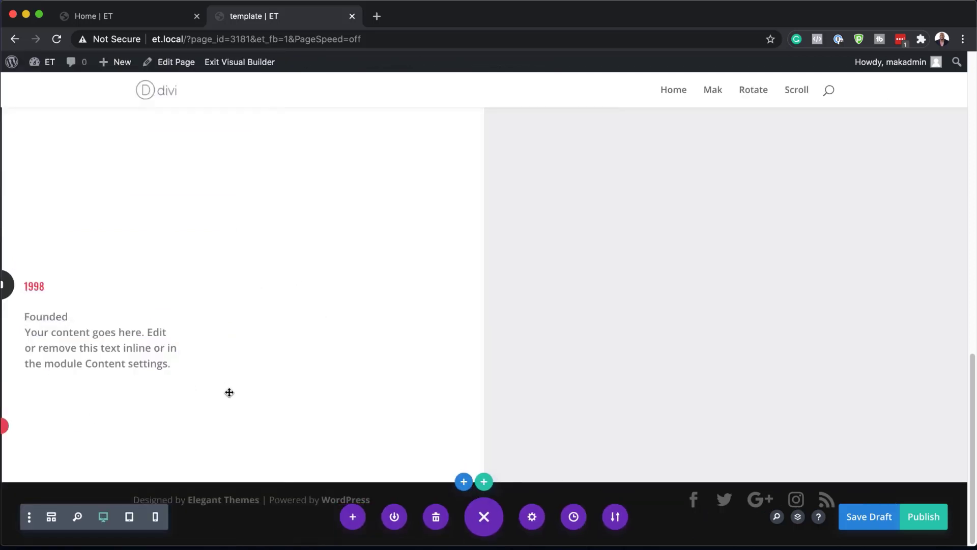
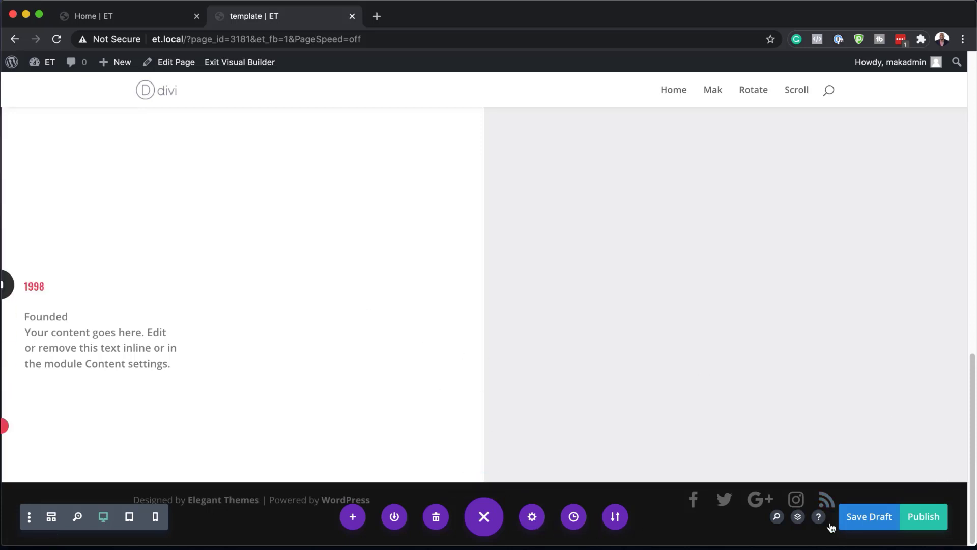
# Expand the last section's row and column in the layers view and duplicate the Divider module
pyautogui.click(797, 516)
pyautogui.click(255, 260)
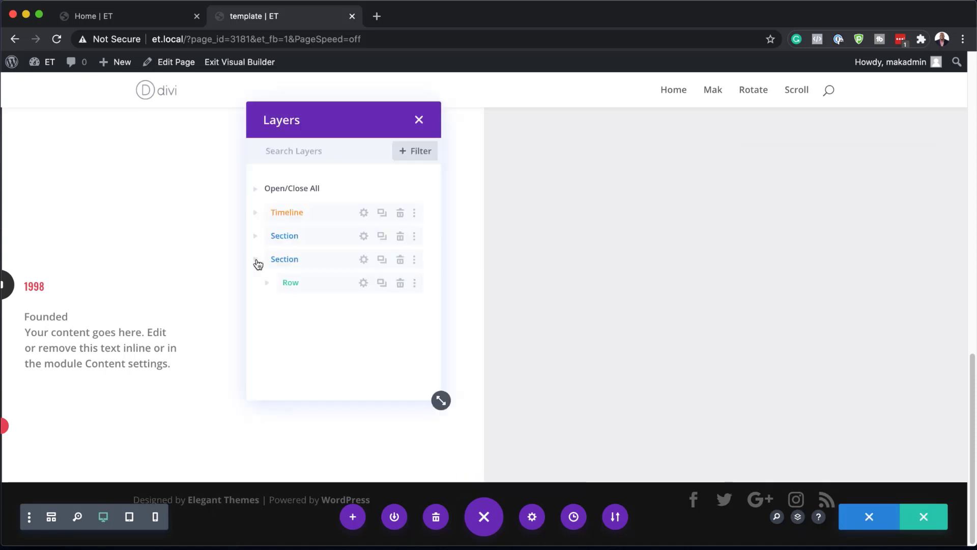
pyautogui.click(267, 284)
pyautogui.click(278, 308)
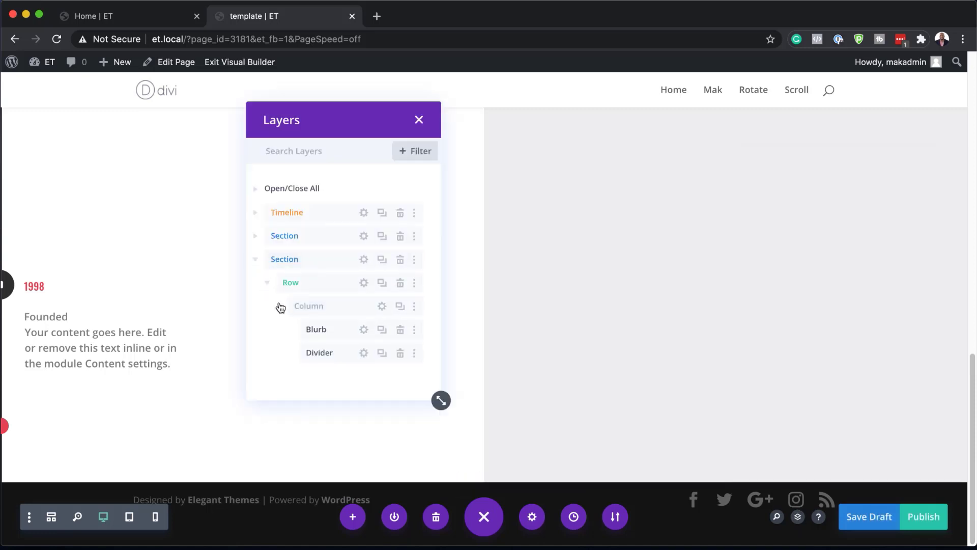
pyautogui.click(381, 353)
# Disable the vertical motion scroll effect on the duplicated divider
pyautogui.click(360, 372)
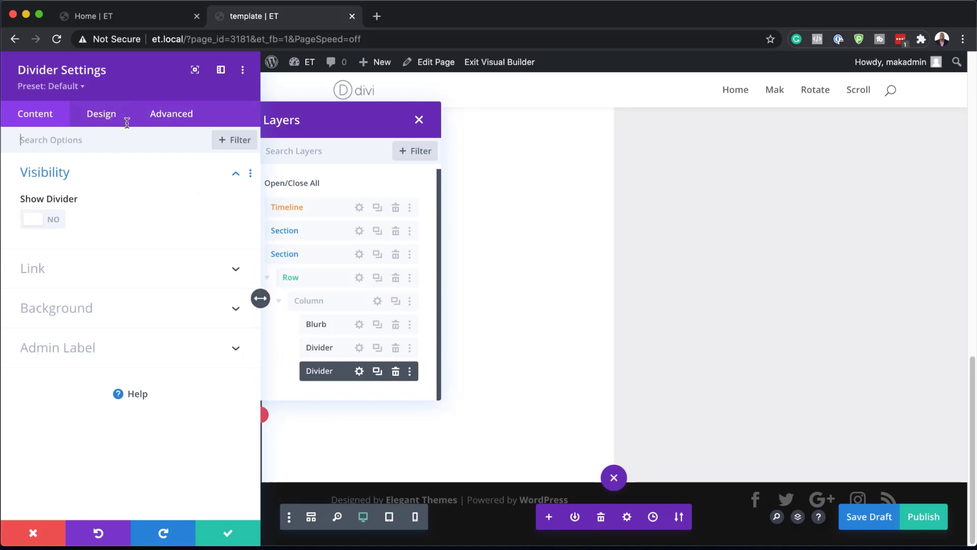
pyautogui.click(173, 114)
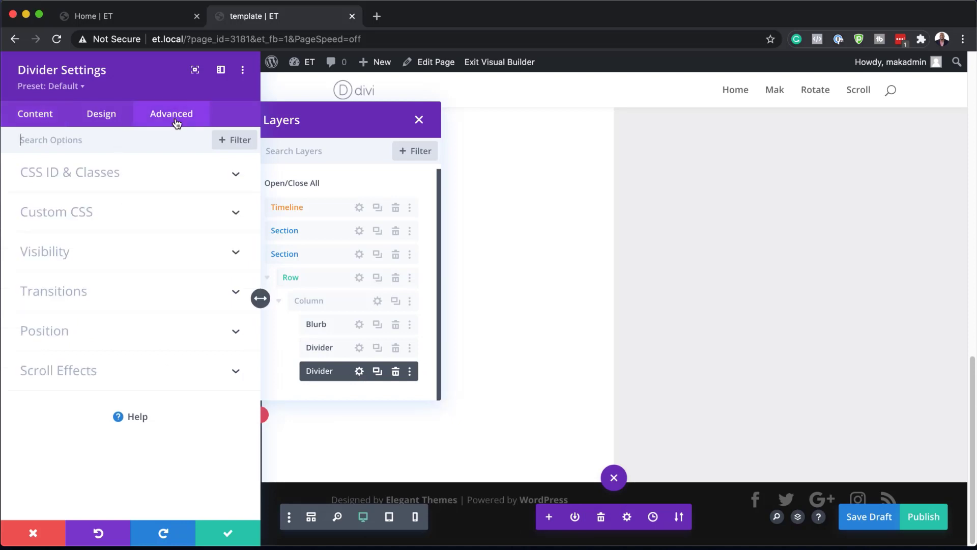
pyautogui.click(60, 377)
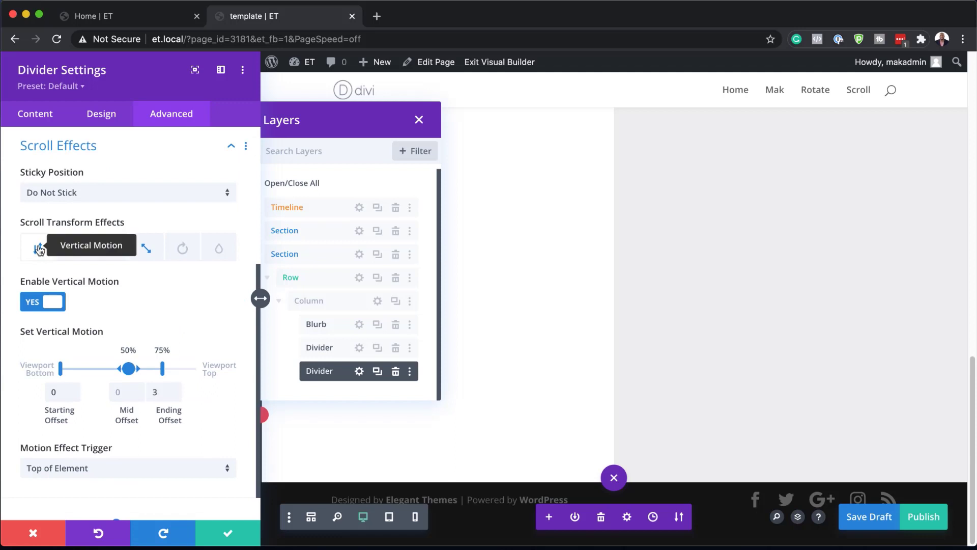
pyautogui.click(36, 307)
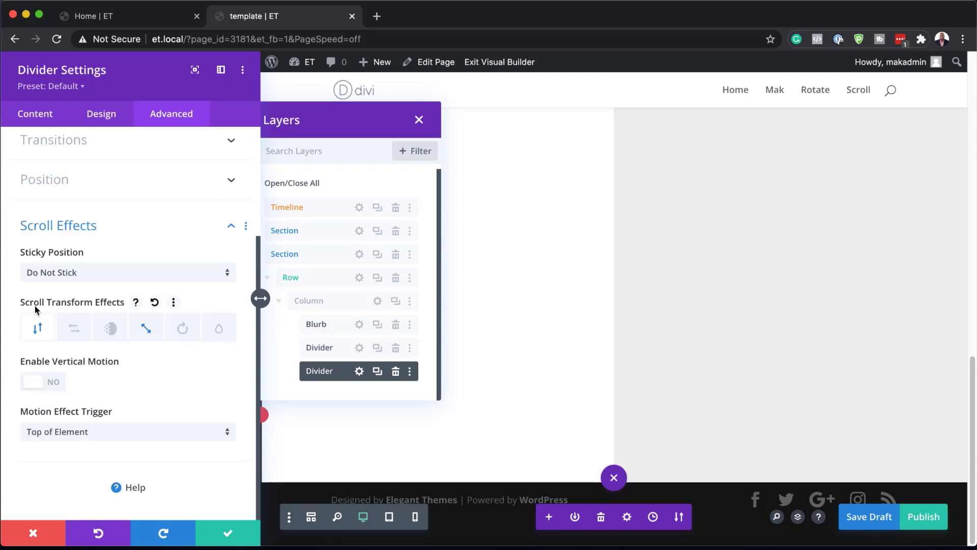
# Set the duplicated divider's scaling effect to starting scale 100%, mid scale 160% and ending scale 130%, and save the page and module settings
pyautogui.click(148, 330)
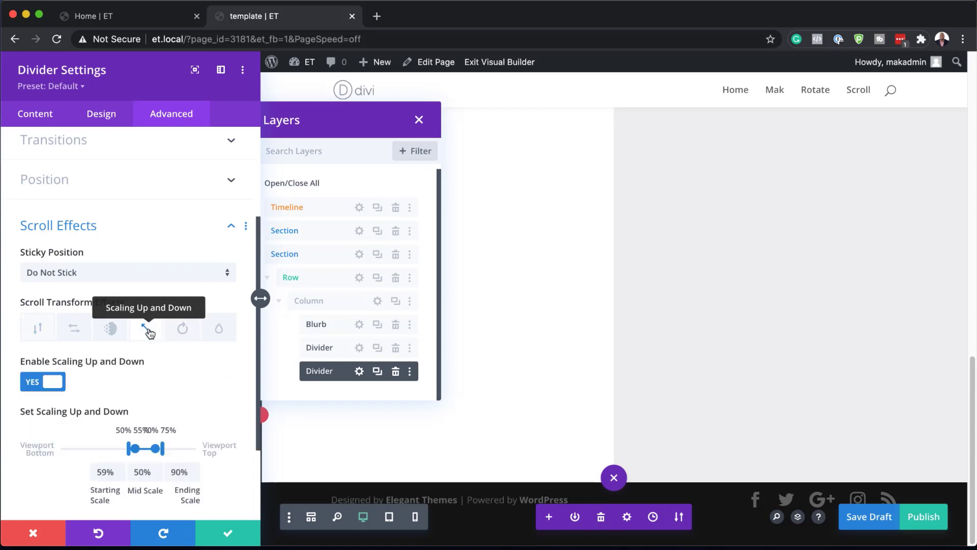
pyautogui.scroll(-2, 198, 387)
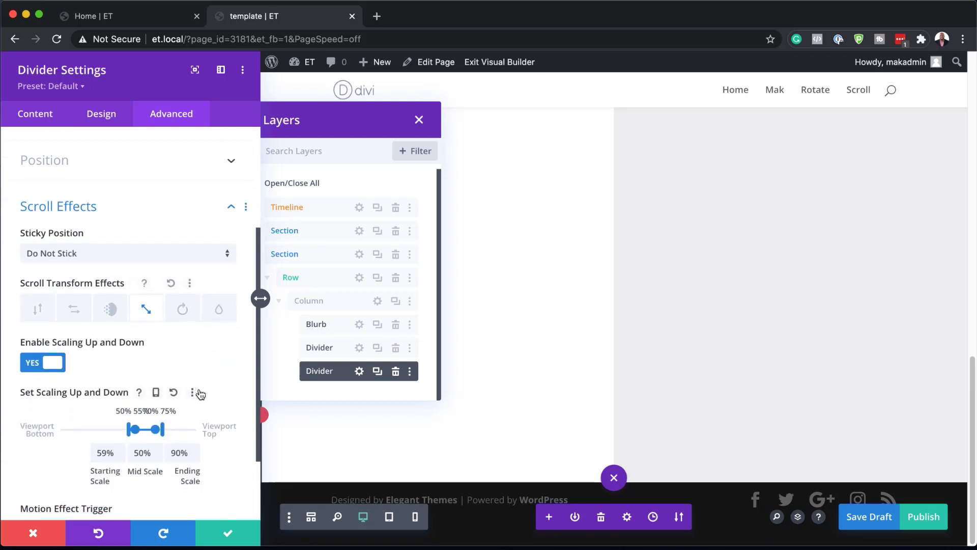
pyautogui.click(98, 442)
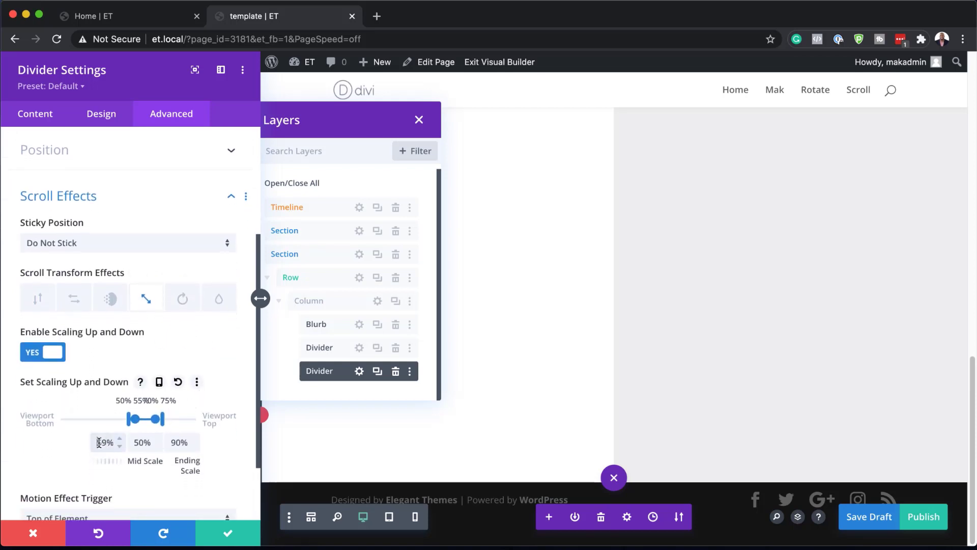
pyautogui.click(140, 443)
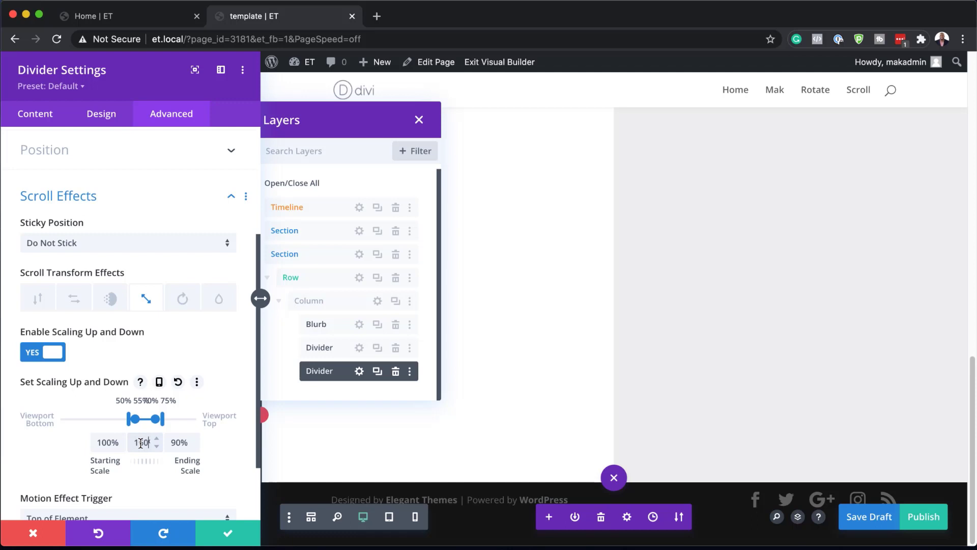
pyautogui.write('160')
pyautogui.click(182, 442)
pyautogui.write('13')
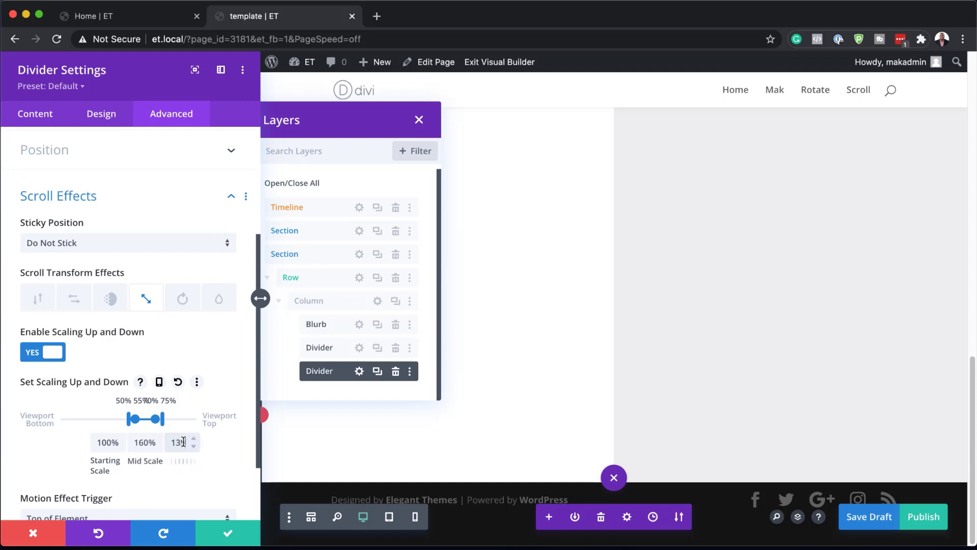
pyautogui.write('0%')
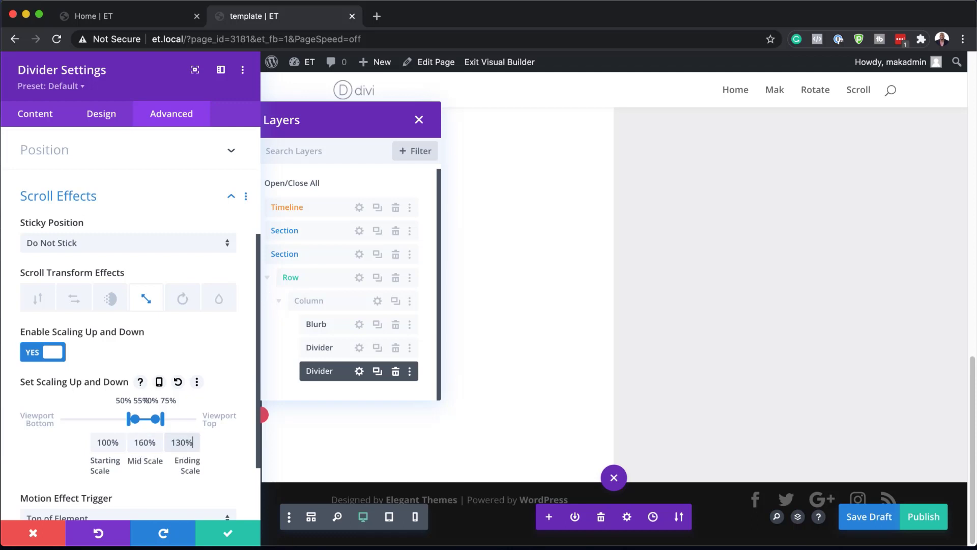
pyautogui.press('super+s')
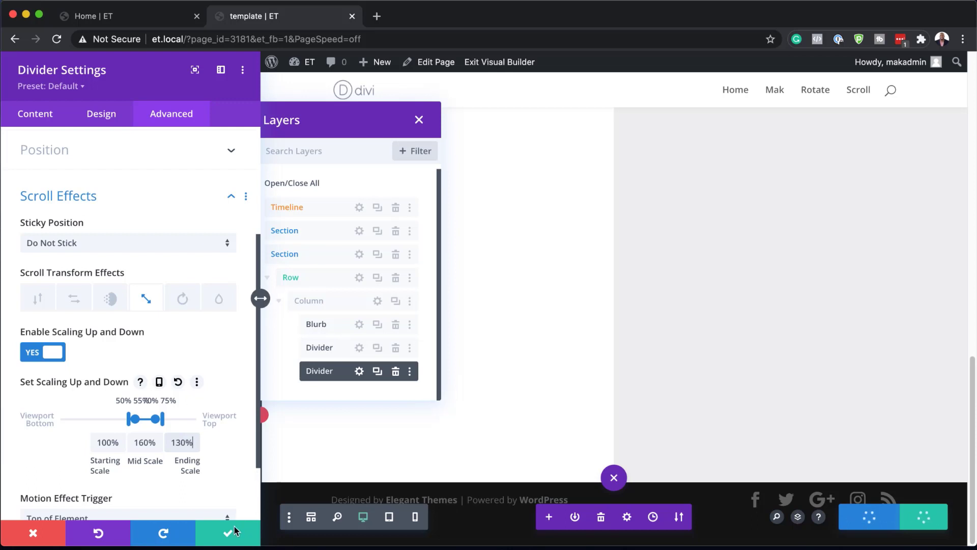
pyautogui.click(232, 532)
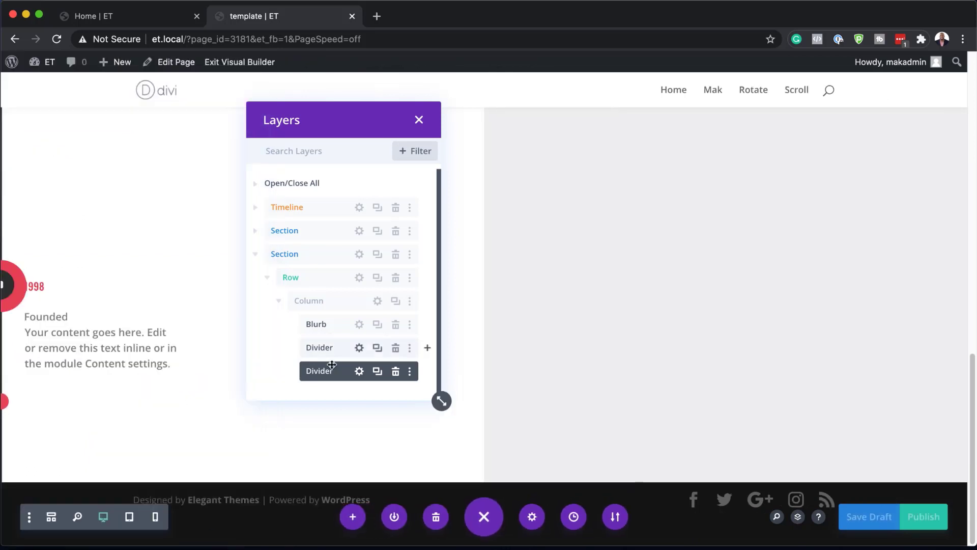
# Rename the duplicated divider layer as Pulse and the original divider layer as Runner1
pyautogui.doubleClick(326, 380)
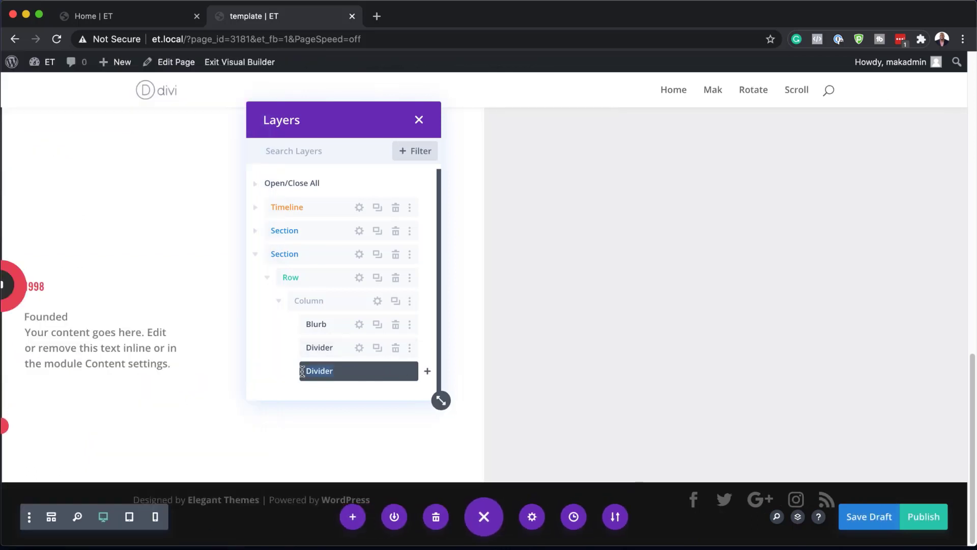
pyautogui.write('Pu')
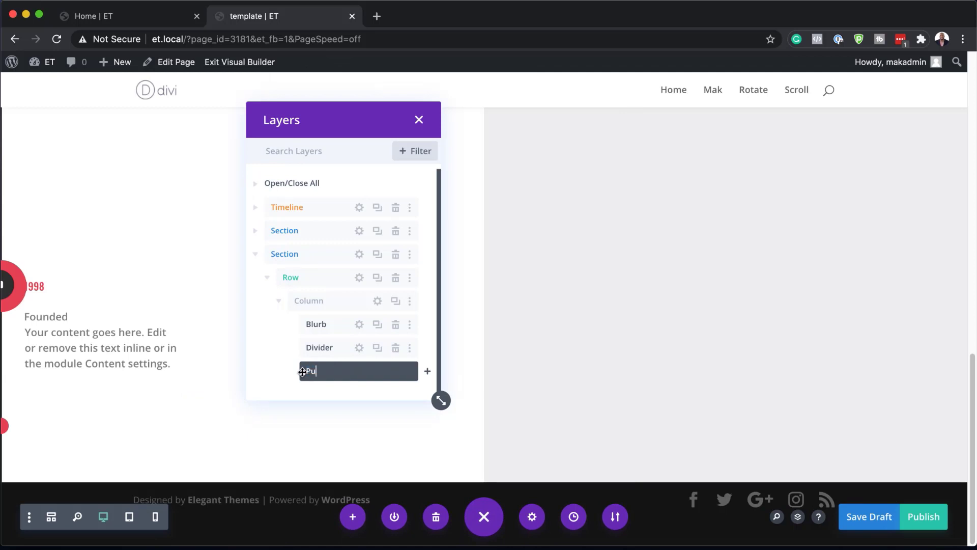
pyautogui.write('lse')
pyautogui.doubleClick(327, 347)
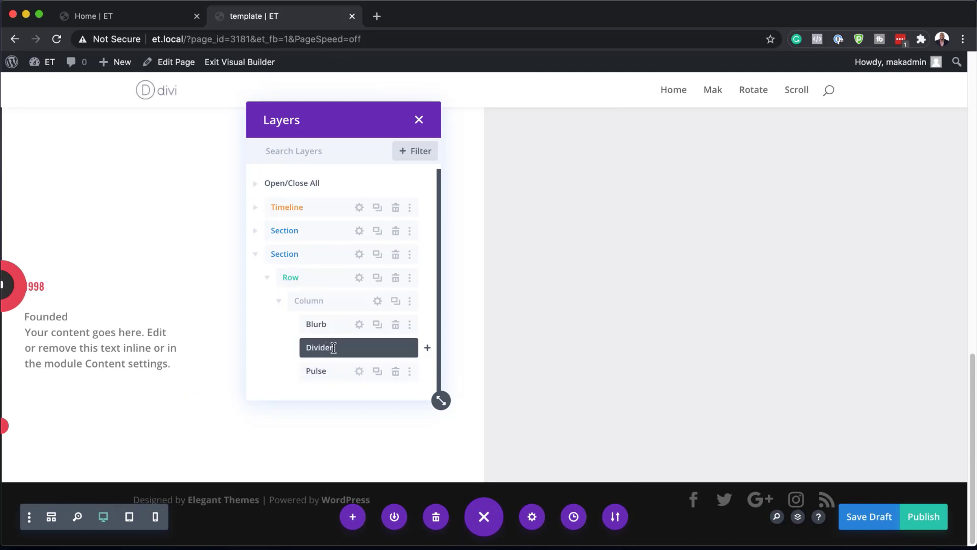
pyautogui.moveTo(333, 347); pyautogui.dragTo(291, 347)
pyautogui.write('Runner1')
# Rename the blurb layer in the same column as Blurb1
pyautogui.doubleClick(327, 324)
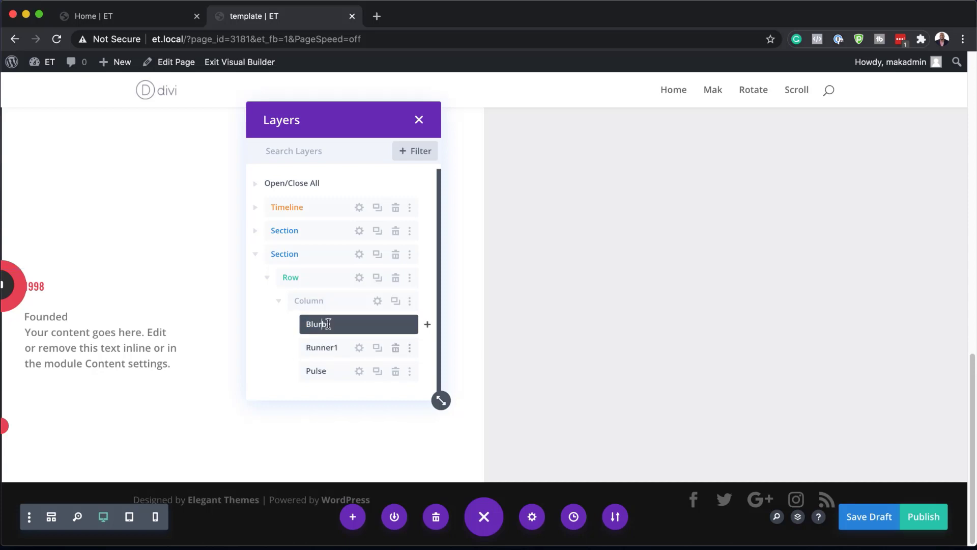
pyautogui.write('1')
pyautogui.click(323, 385)
# Duplicate Blurb1, Runner1 and Pulse, and reorder the layers into two consecutive Blurb1, Runner1, Pulse sets
pyautogui.click(378, 325)
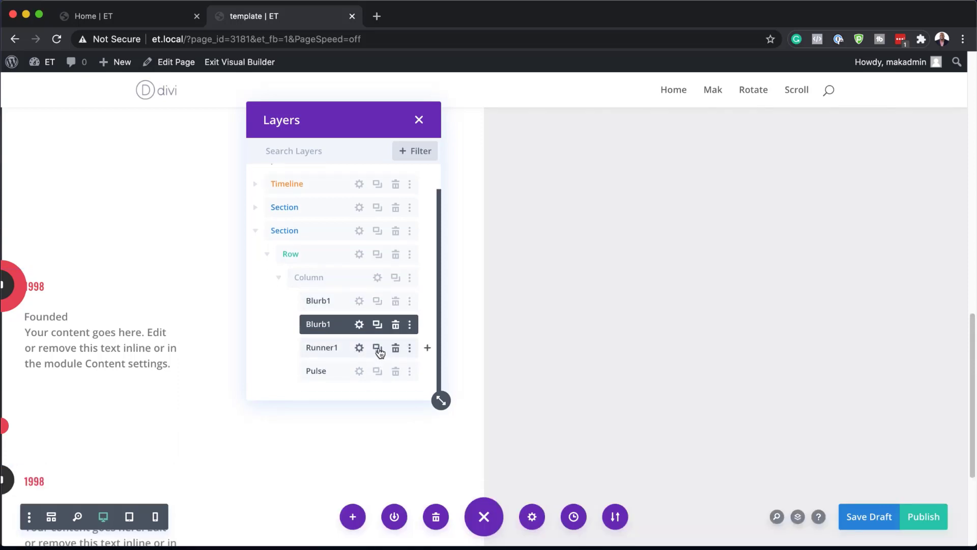
pyautogui.click(378, 349)
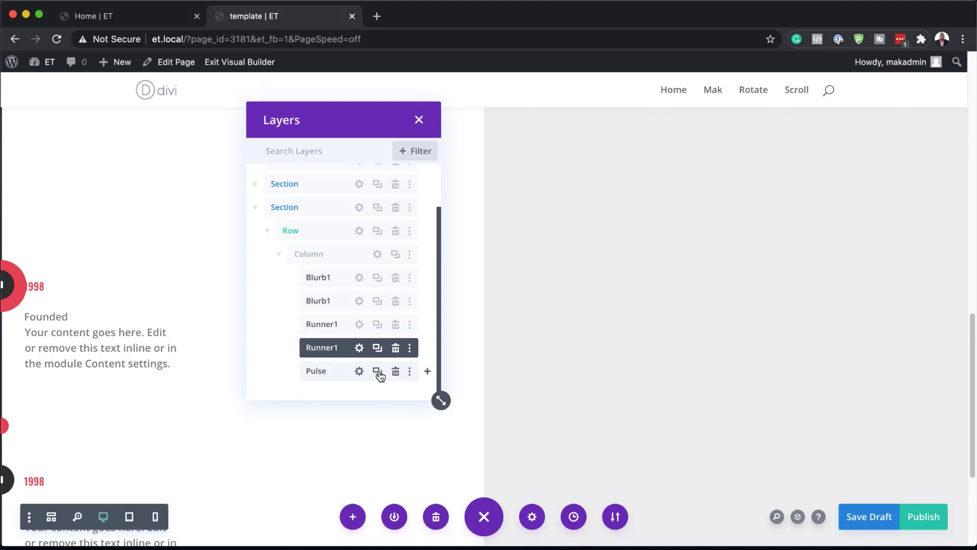
pyautogui.click(378, 372)
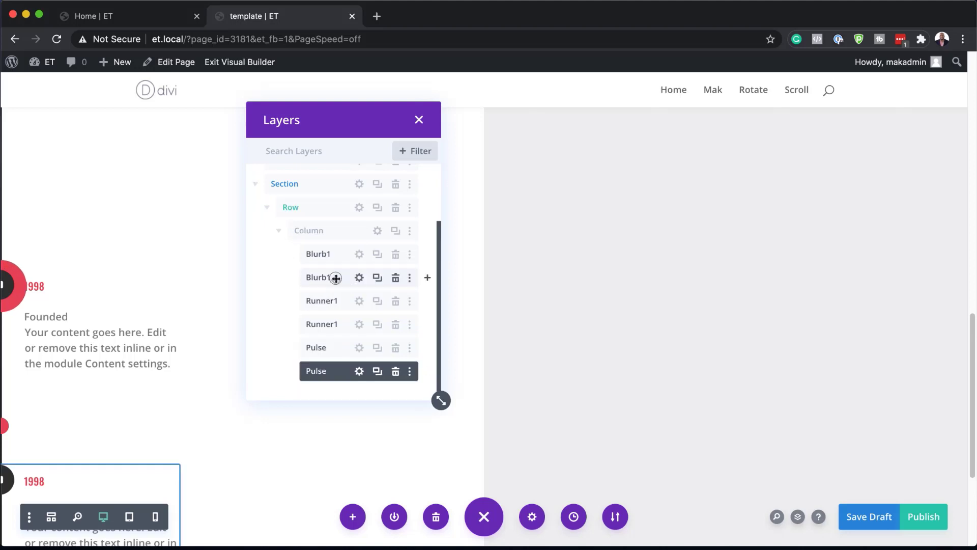
pyautogui.moveTo(336, 277); pyautogui.dragTo(336, 361)
pyautogui.moveTo(340, 292); pyautogui.dragTo(340, 358)
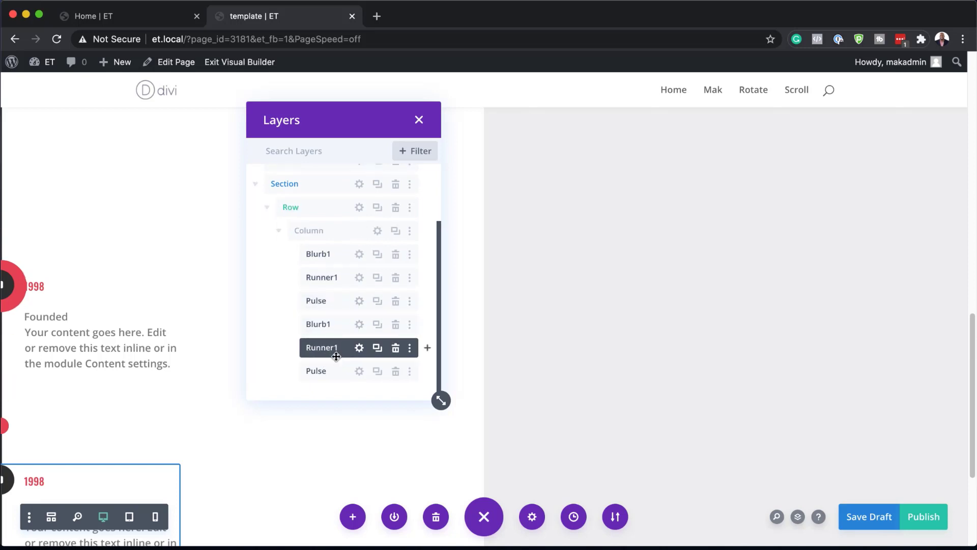
# Rename the layers of the second set as Blurb2, Runner2 and Pulse1
pyautogui.doubleClick(327, 325)
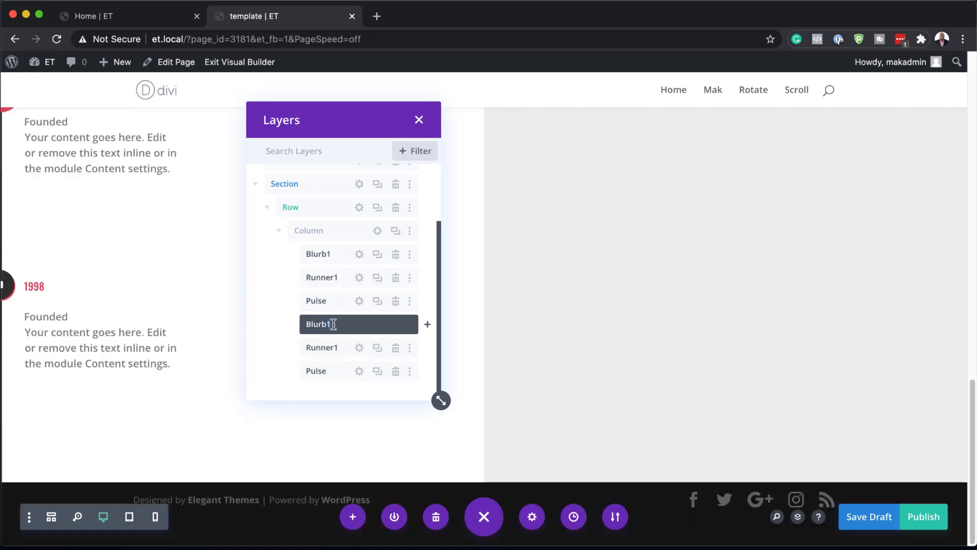
pyautogui.press('BackSpace')
pyautogui.write('2')
pyautogui.press('Return')
pyautogui.doubleClick(338, 347)
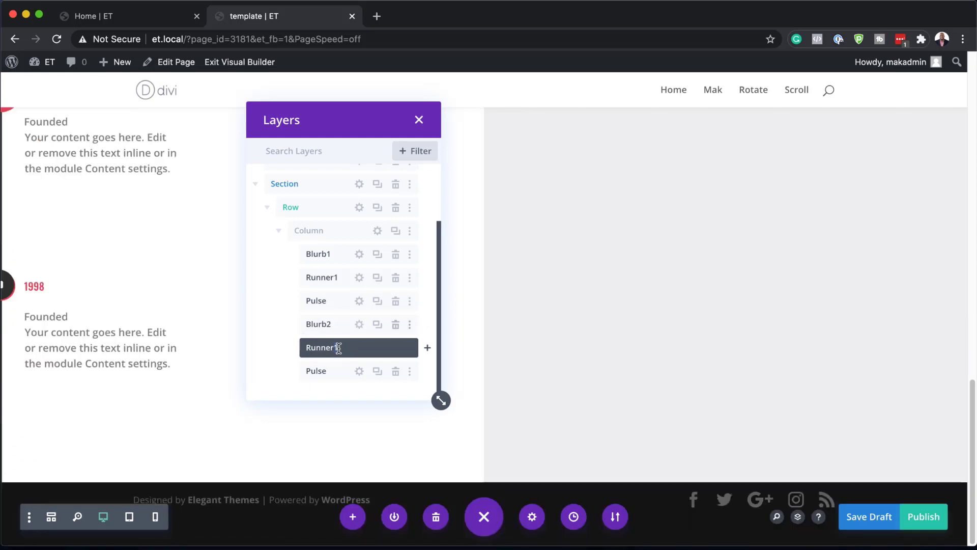
pyautogui.doubleClick(324, 371)
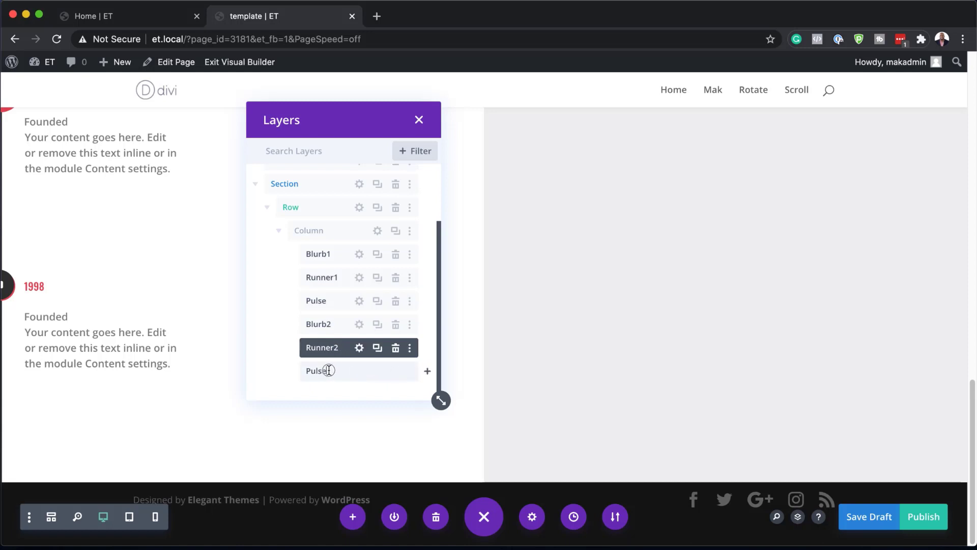
pyautogui.write('1')
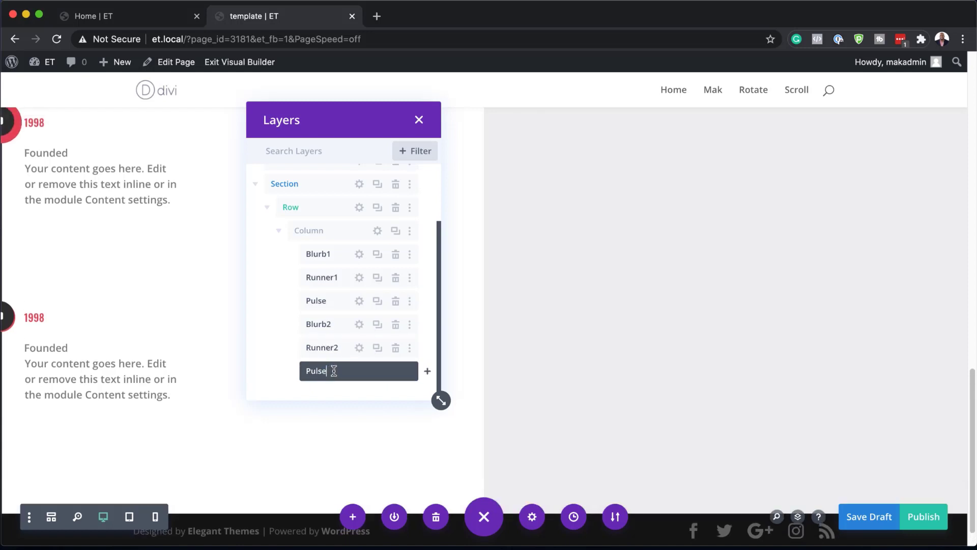
pyautogui.press('Return')
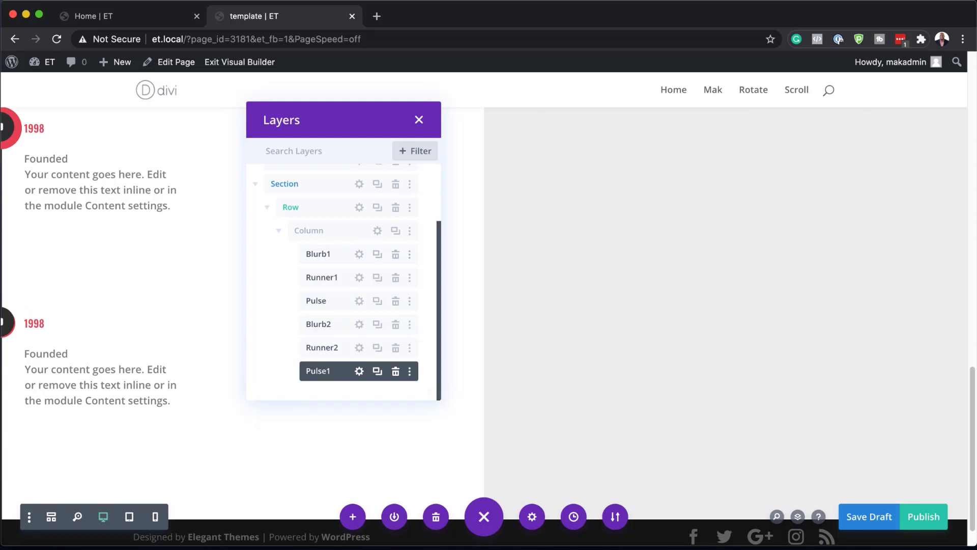
# Set the vertical offset of the absolutely positioned Runner2 divider to 300px
pyautogui.click(360, 349)
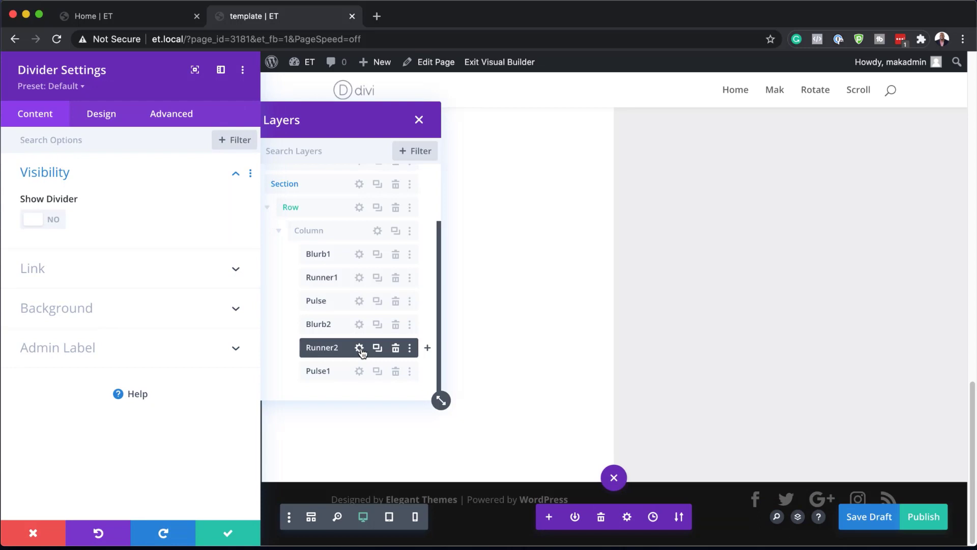
pyautogui.click(171, 113)
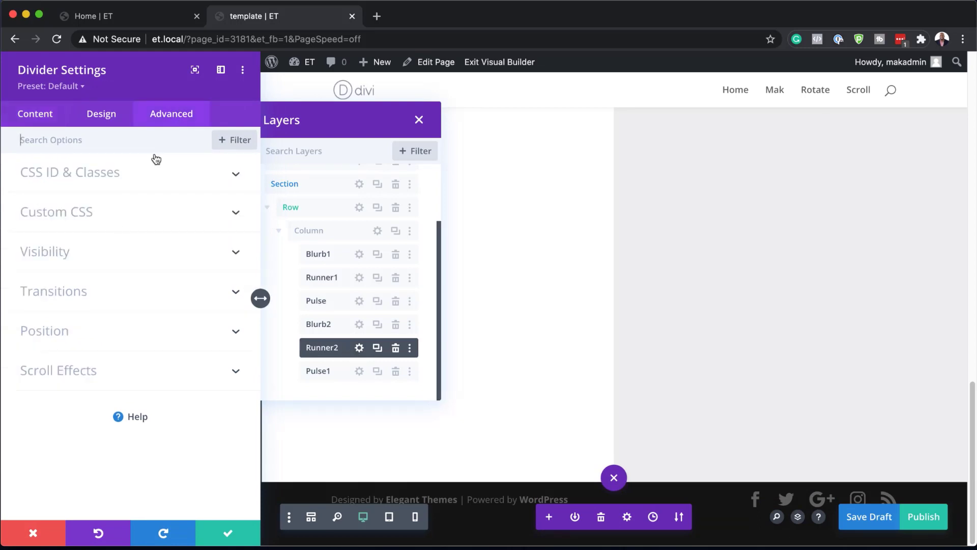
pyautogui.click(69, 333)
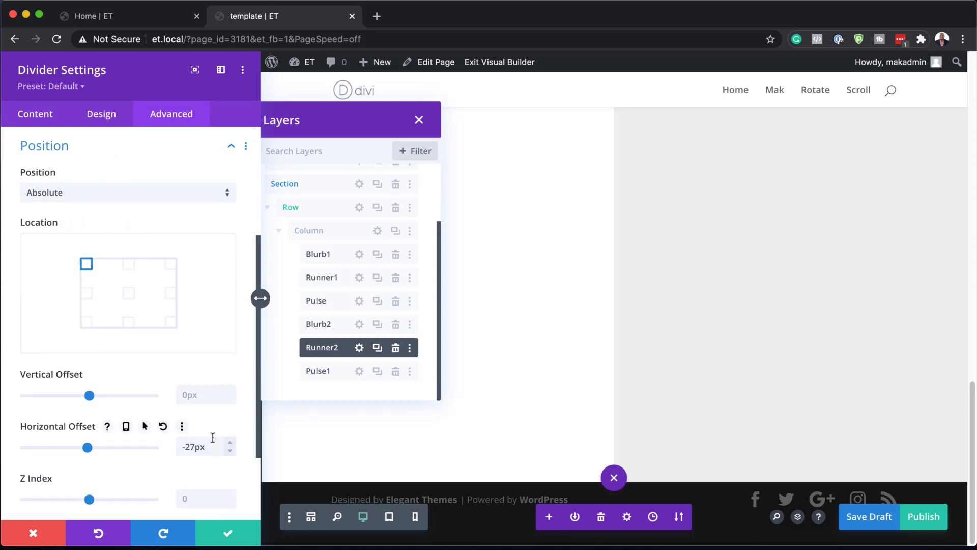
pyautogui.click(198, 395)
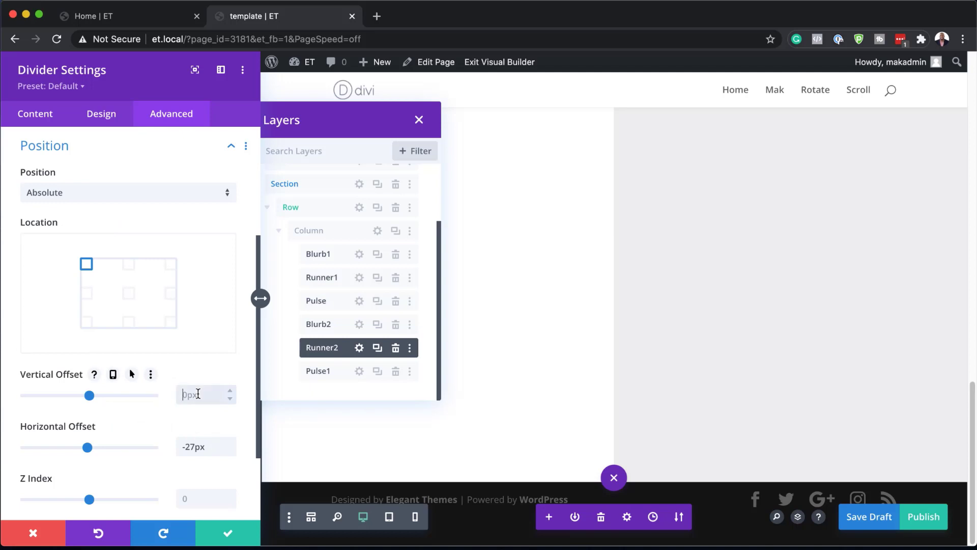
pyautogui.write('300px')
pyautogui.scroll(-3, 149, 407)
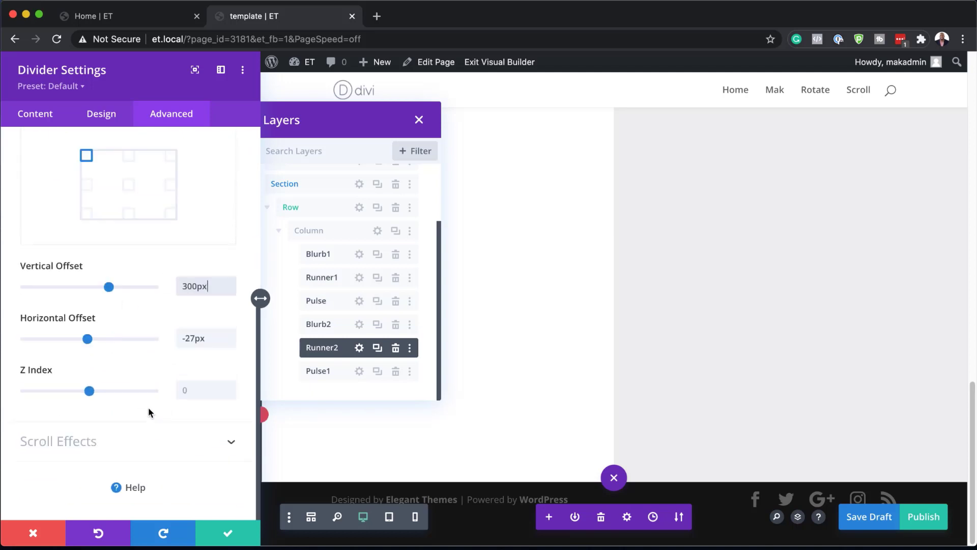
# Set the starting scale of Runner2's scaling scroll effect to 100% and save the module settings
pyautogui.click(76, 441)
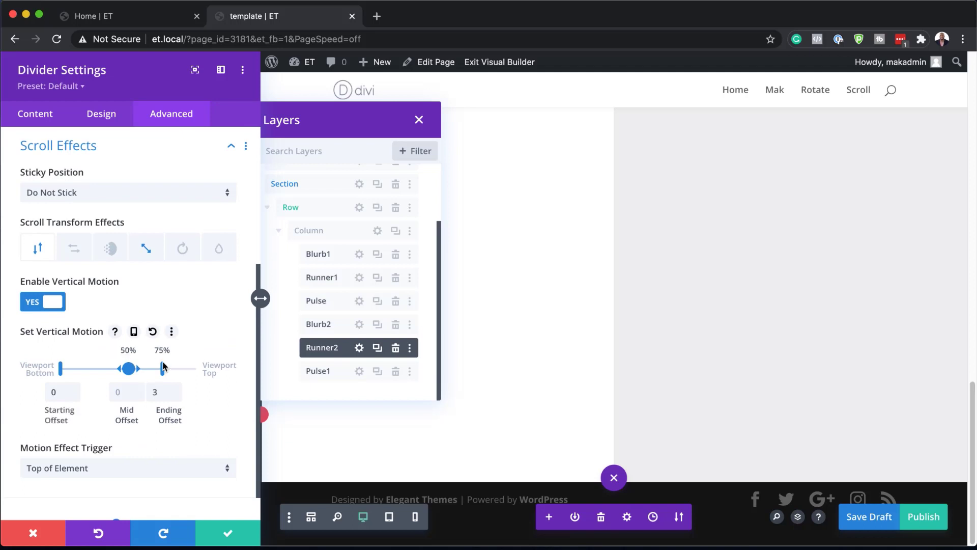
pyautogui.click(151, 252)
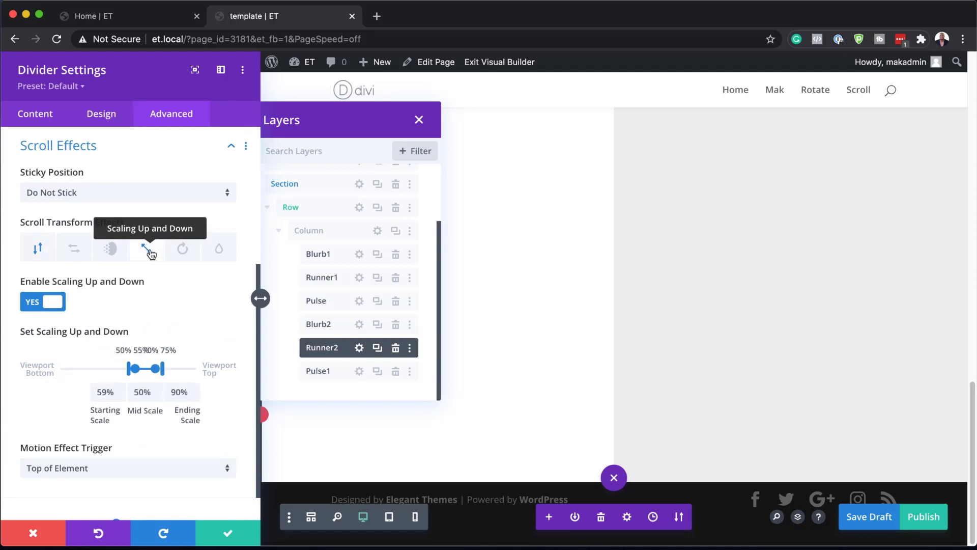
pyautogui.doubleClick(102, 392)
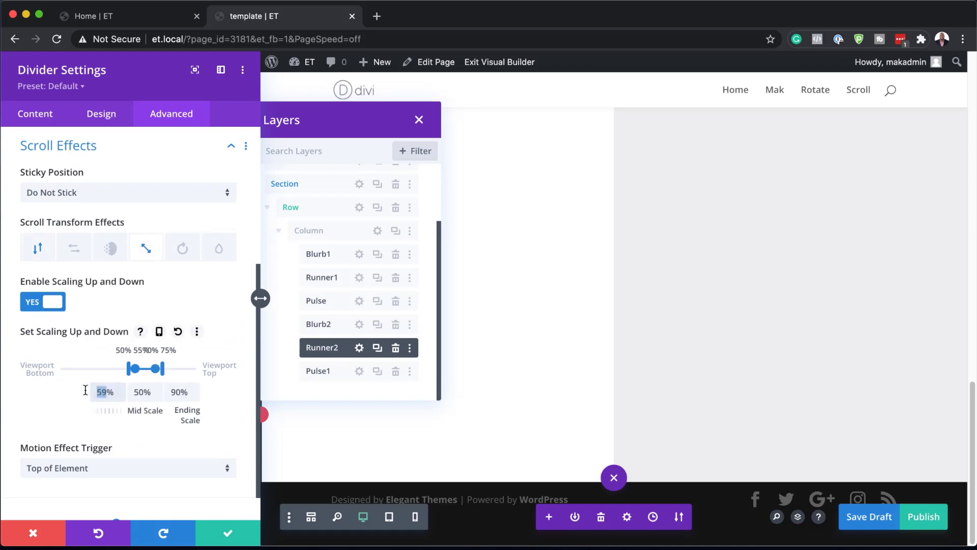
pyautogui.write('100')
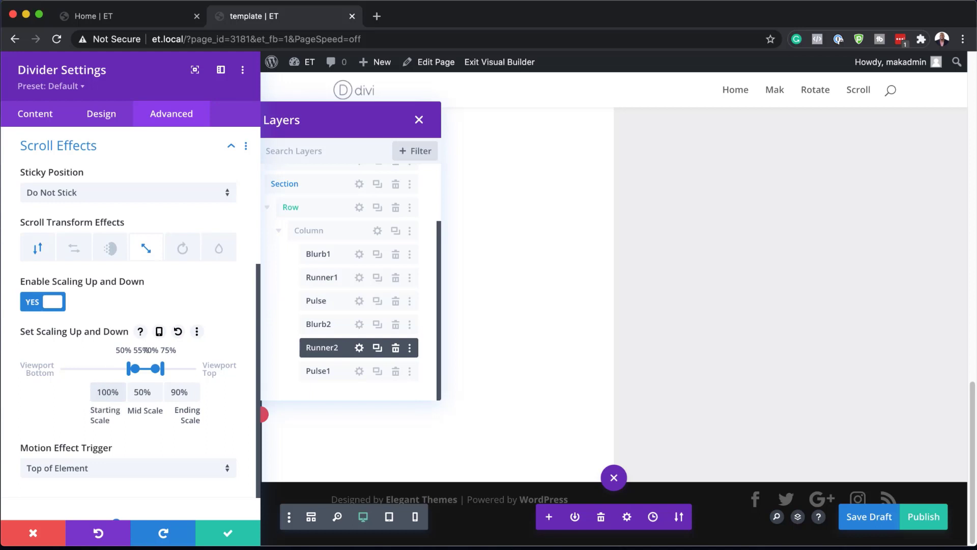
pyautogui.click(228, 534)
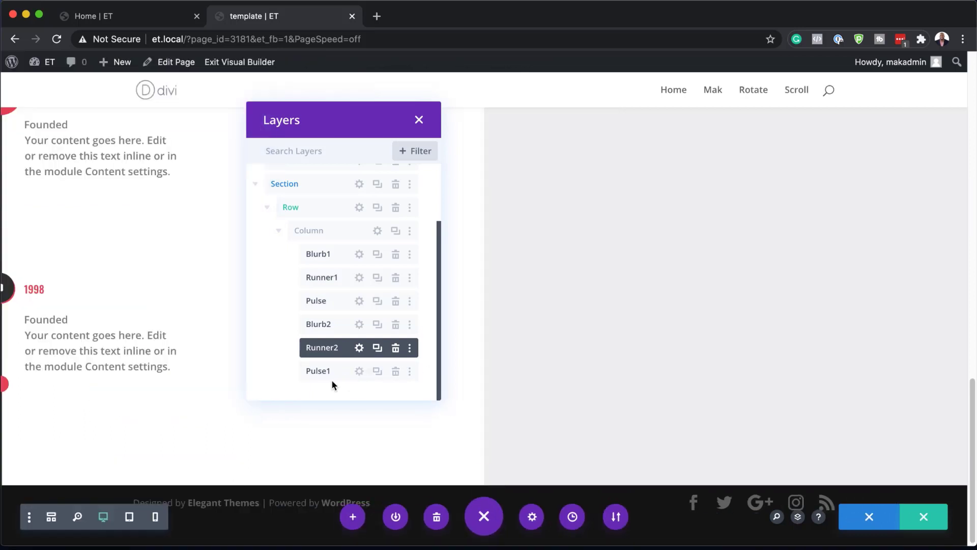
# Set the vertical offset of the absolutely positioned Pulse1 divider to 300px and save the module settings
pyautogui.click(359, 371)
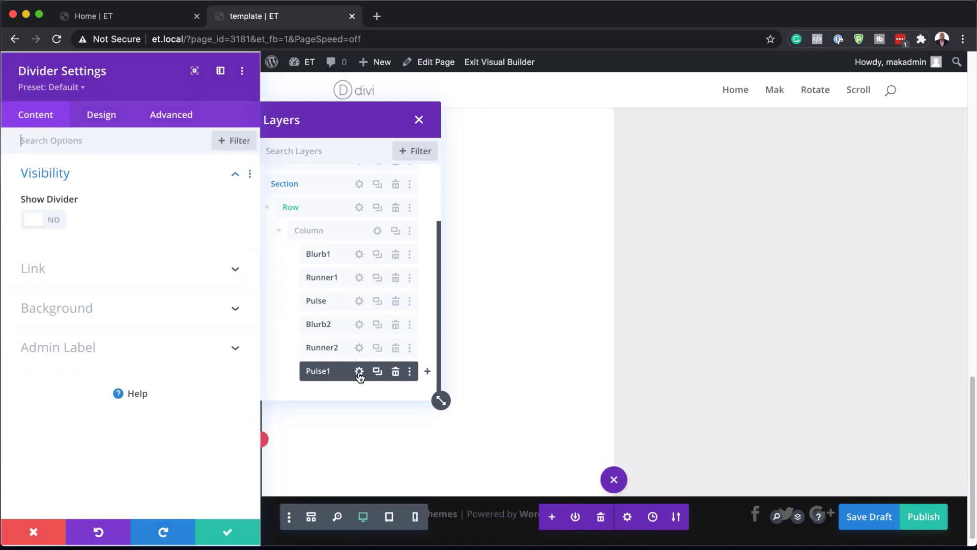
pyautogui.click(170, 120)
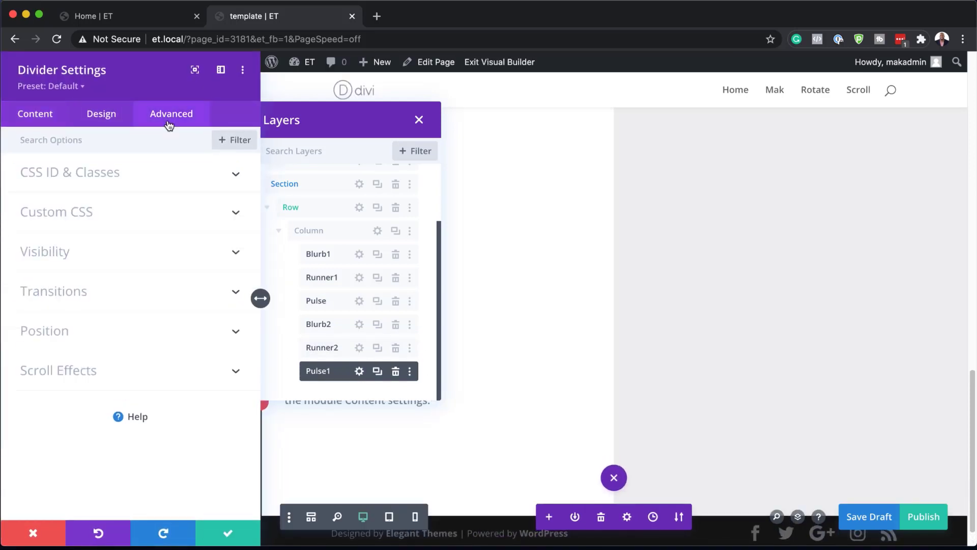
pyautogui.click(118, 374)
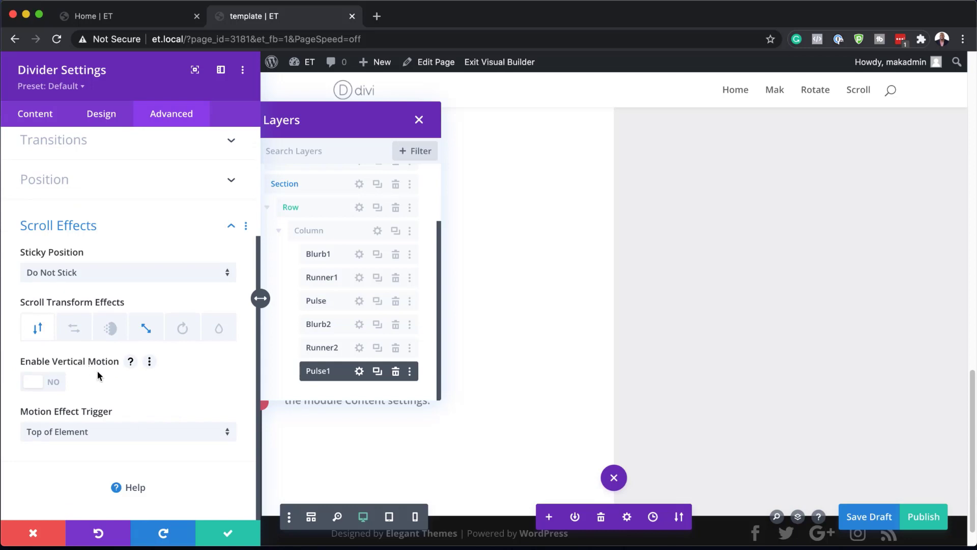
pyautogui.scroll(2, 136, 392)
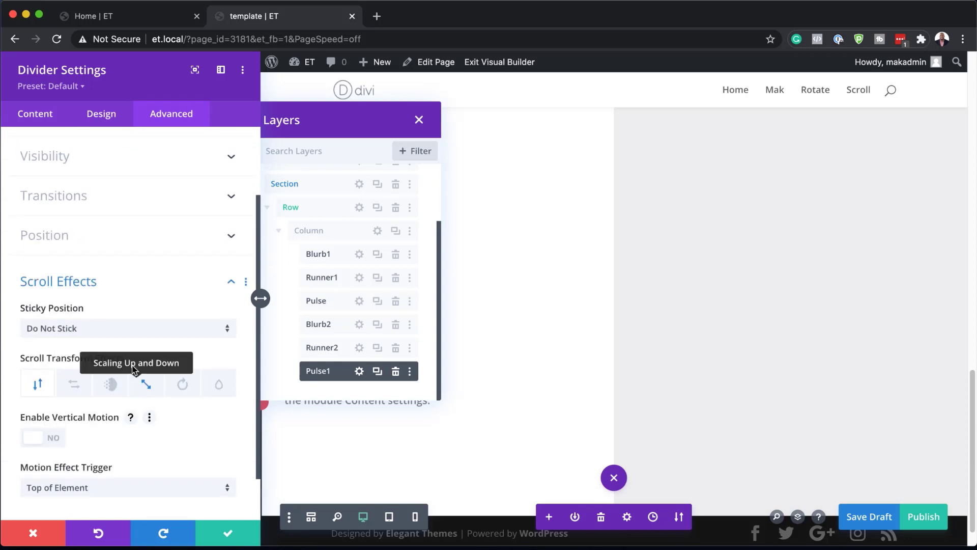
pyautogui.click(121, 240)
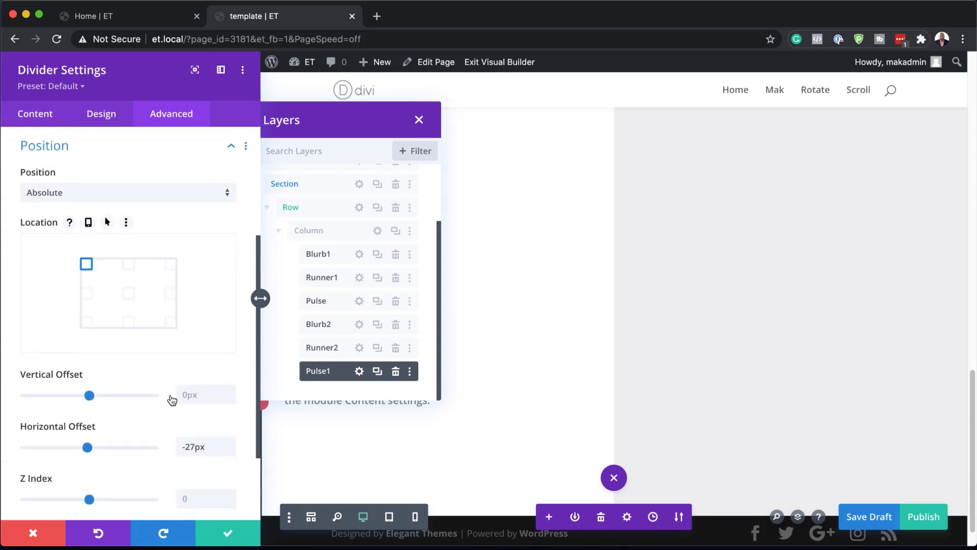
pyautogui.click(204, 395)
pyautogui.write('88px')
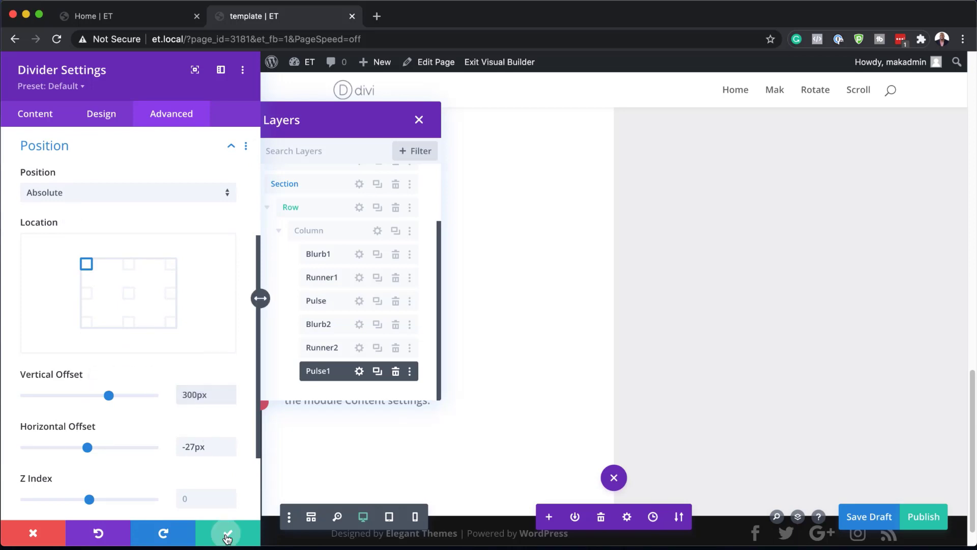
pyautogui.click(228, 533)
# Duplicate Blurb2, Runner2 and Pulse1, and reorder the copies into a third consecutive blurb, runner and pulse set
pyautogui.click(347, 328)
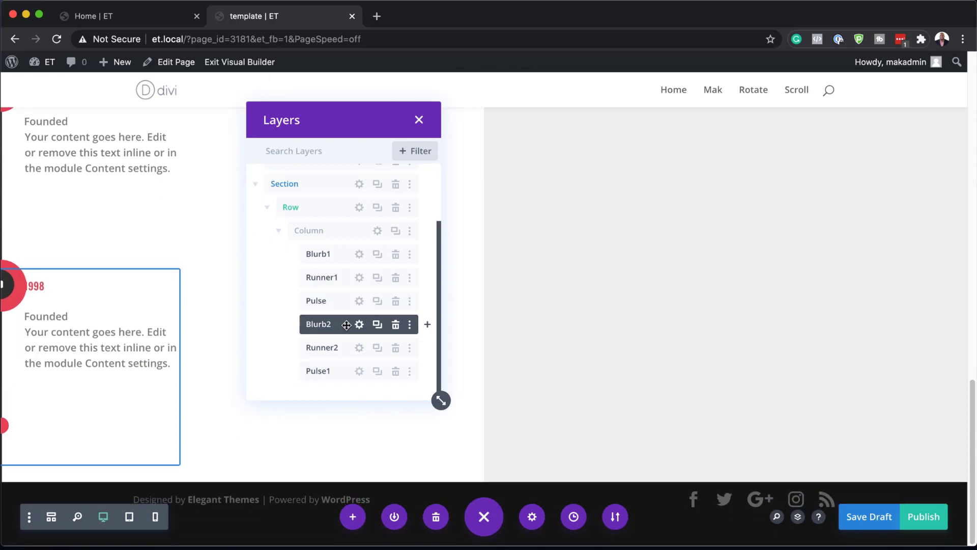
pyautogui.click(378, 327)
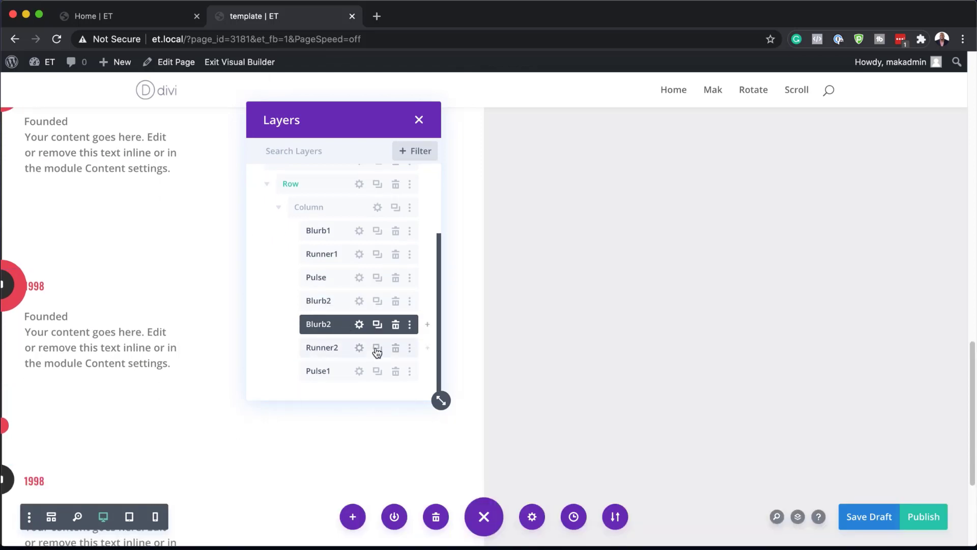
pyautogui.click(377, 348)
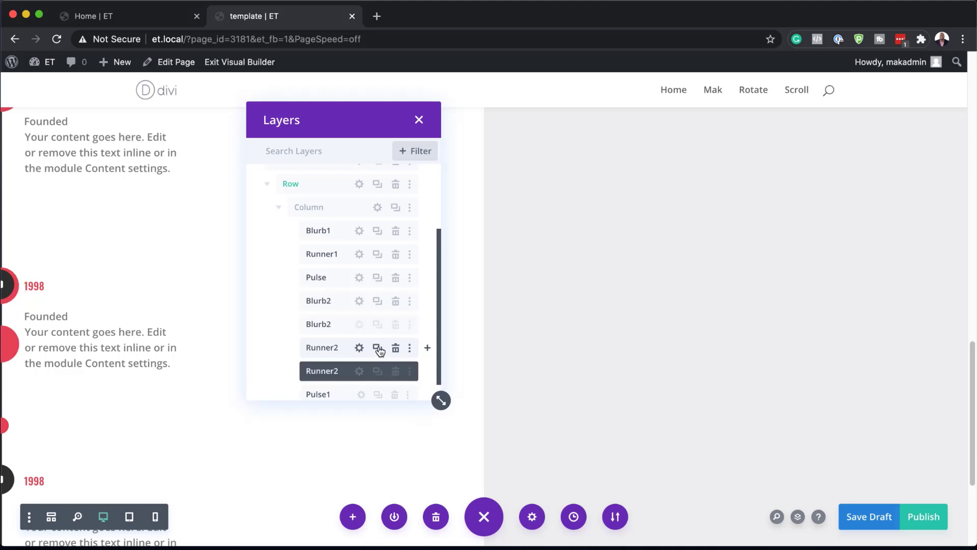
pyautogui.click(377, 371)
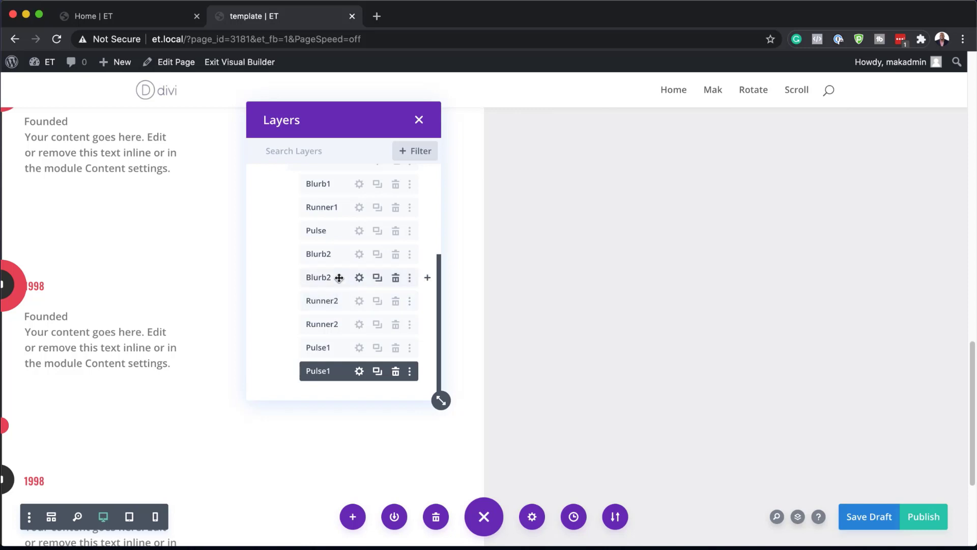
pyautogui.moveTo(338, 278); pyautogui.dragTo(341, 355)
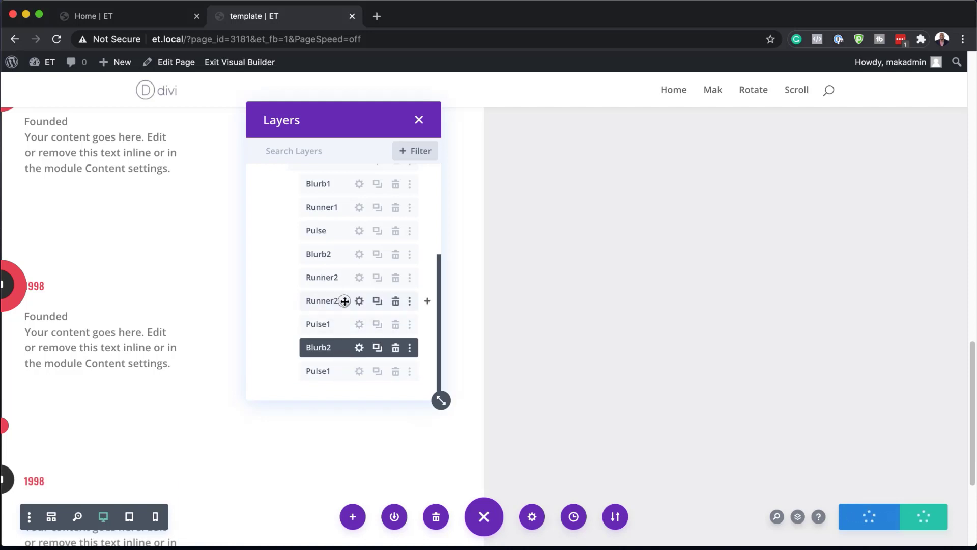
pyautogui.moveTo(345, 301); pyautogui.dragTo(340, 359)
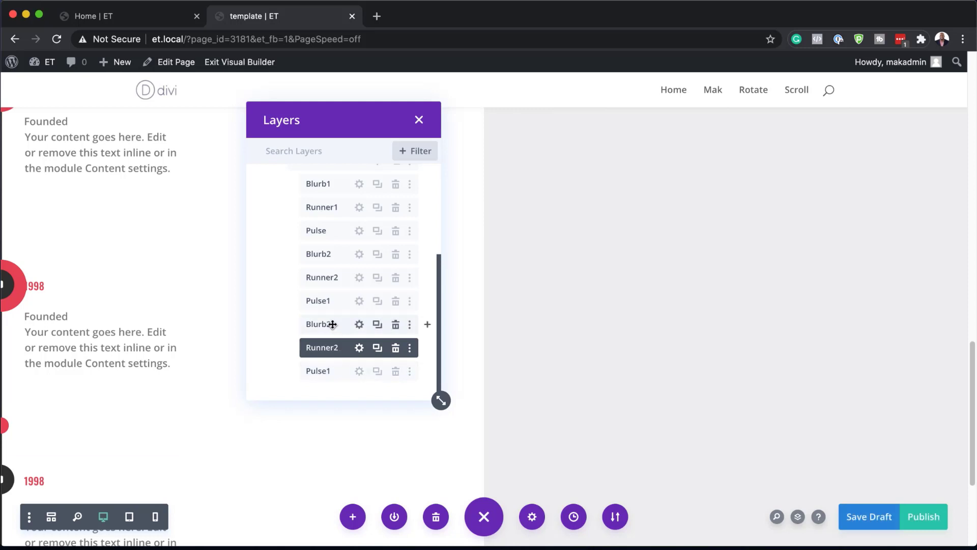
# Rename the layers of the third set as Blurb3, Runner3 and Pulse2
pyautogui.click(329, 325)
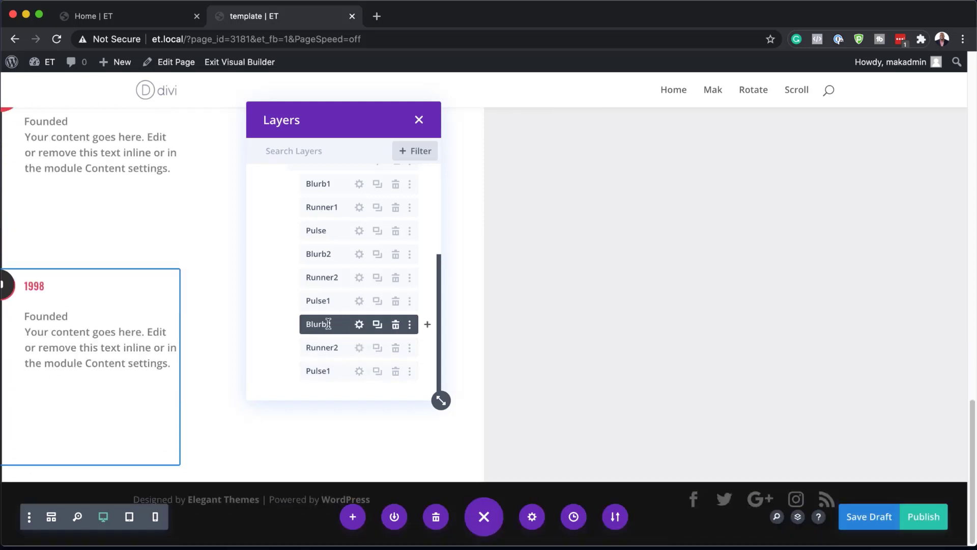
pyautogui.click(332, 324)
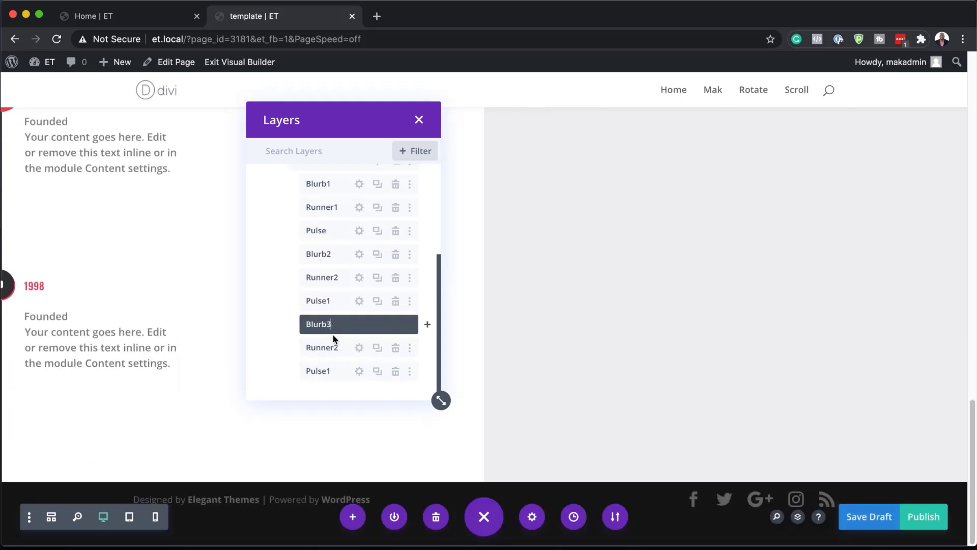
pyautogui.write('3')
pyautogui.press('Return')
pyautogui.doubleClick(341, 347)
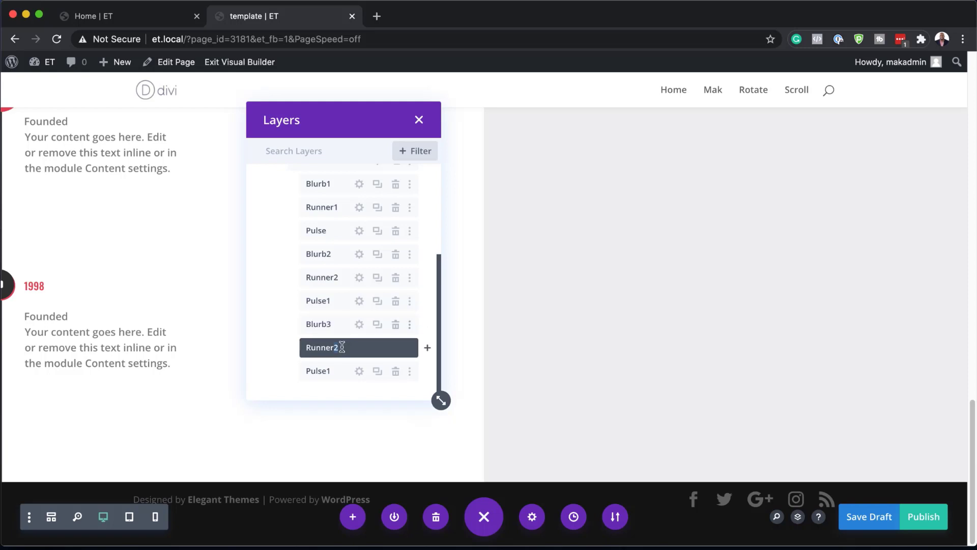
pyautogui.click(327, 371)
pyautogui.moveTo(327, 371); pyautogui.dragTo(336, 371)
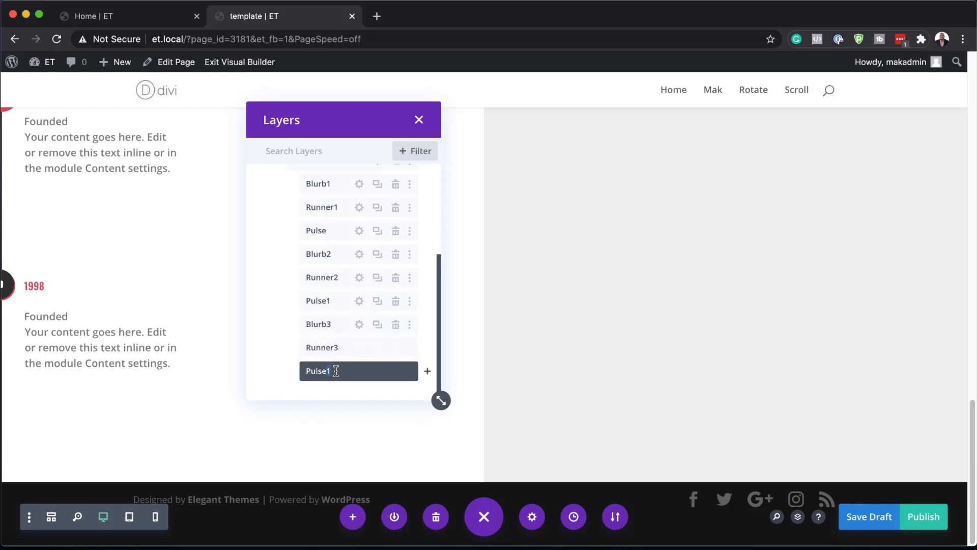
pyautogui.write('2')
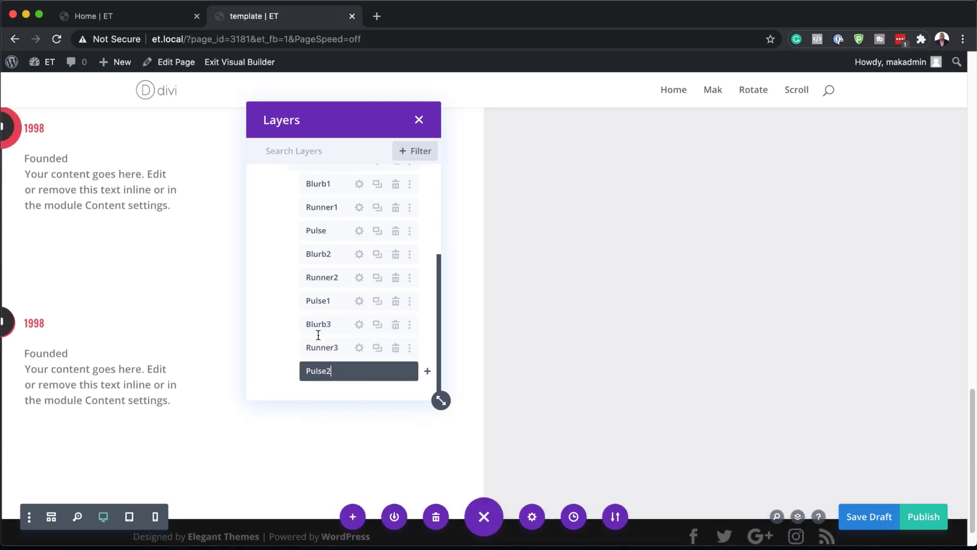
pyautogui.press('Return')
# Change the vertical offset of the absolutely positioned Runner3 divider and save the module settings
pyautogui.click(360, 348)
pyautogui.click(173, 117)
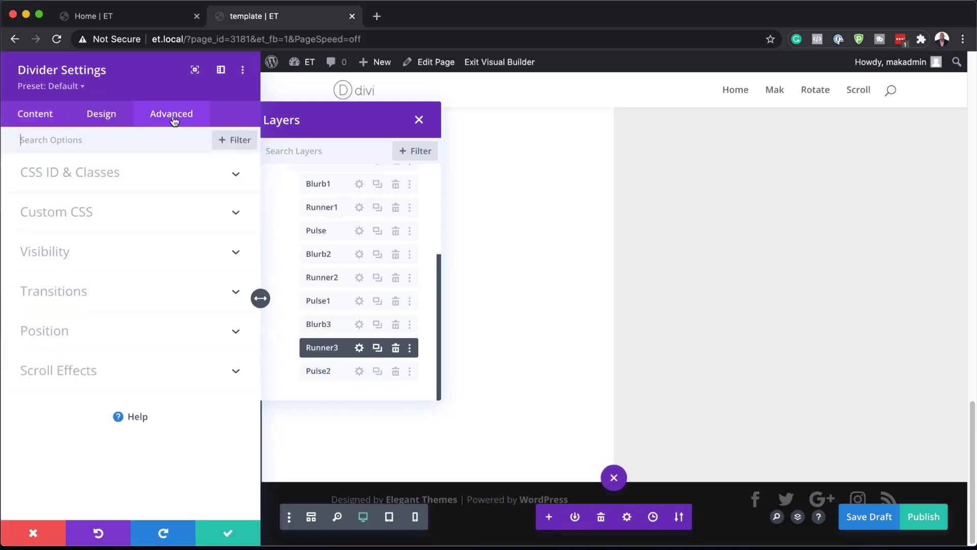
pyautogui.click(62, 330)
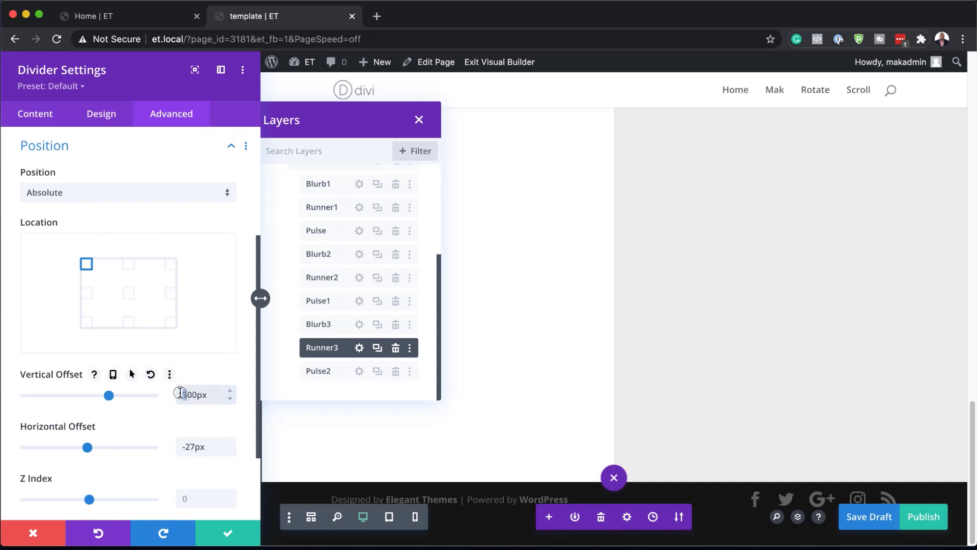
pyautogui.click(101, 113)
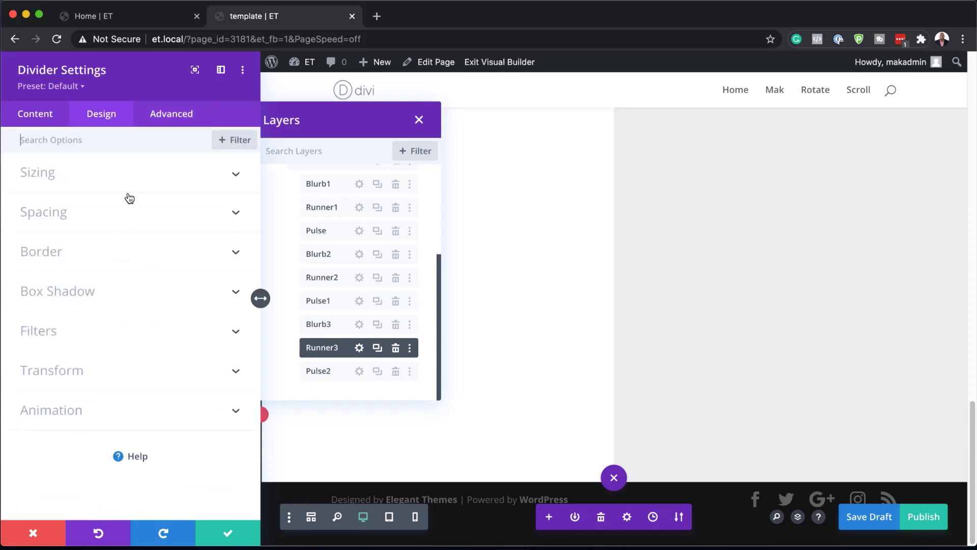
pyautogui.click(228, 536)
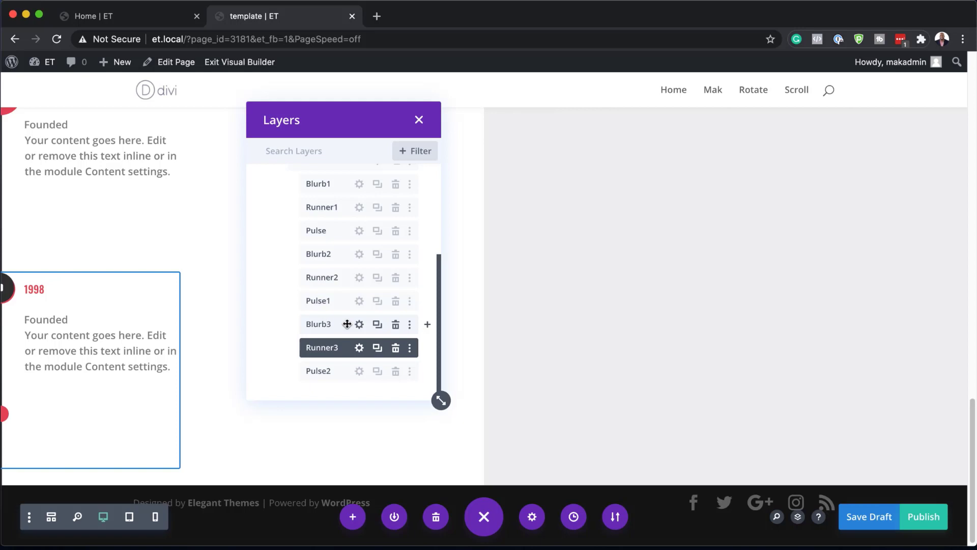
# Move the Layers window clear of the page content and set Blurb2's text alignment to right
pyautogui.click(360, 255)
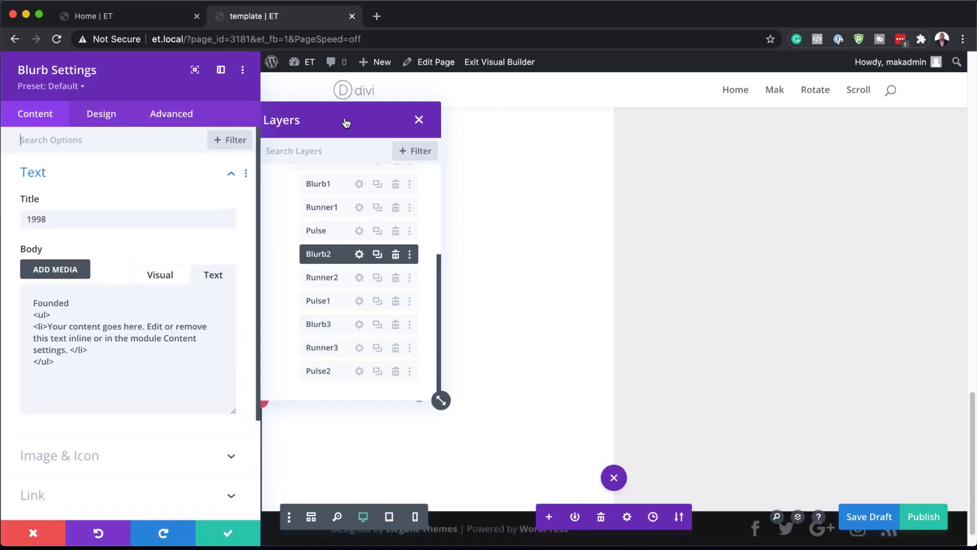
pyautogui.moveTo(345, 123); pyautogui.dragTo(655, 144)
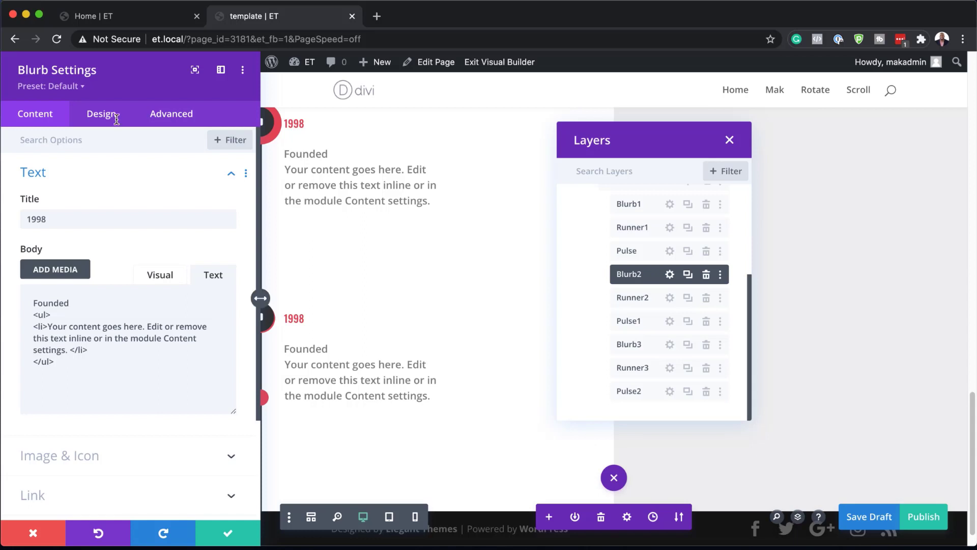
pyautogui.click(98, 116)
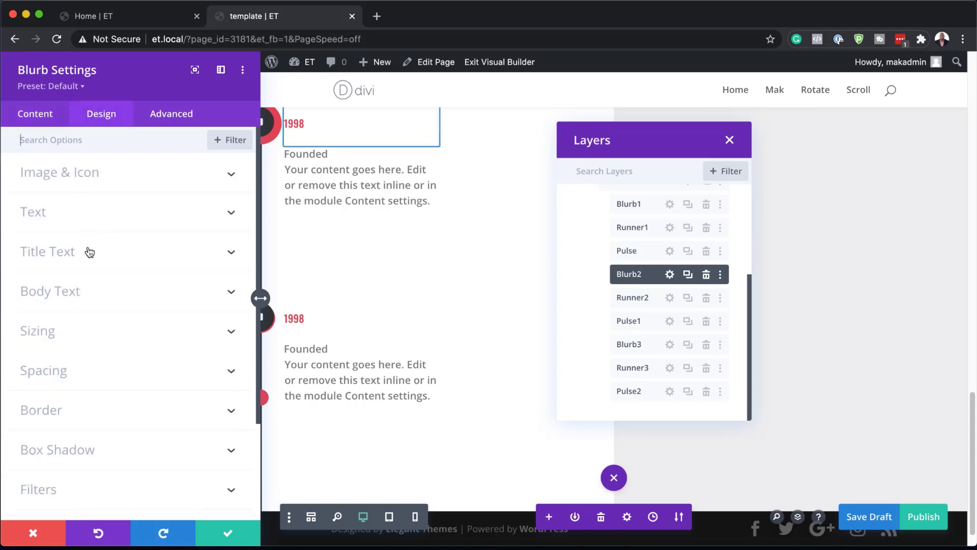
pyautogui.click(78, 215)
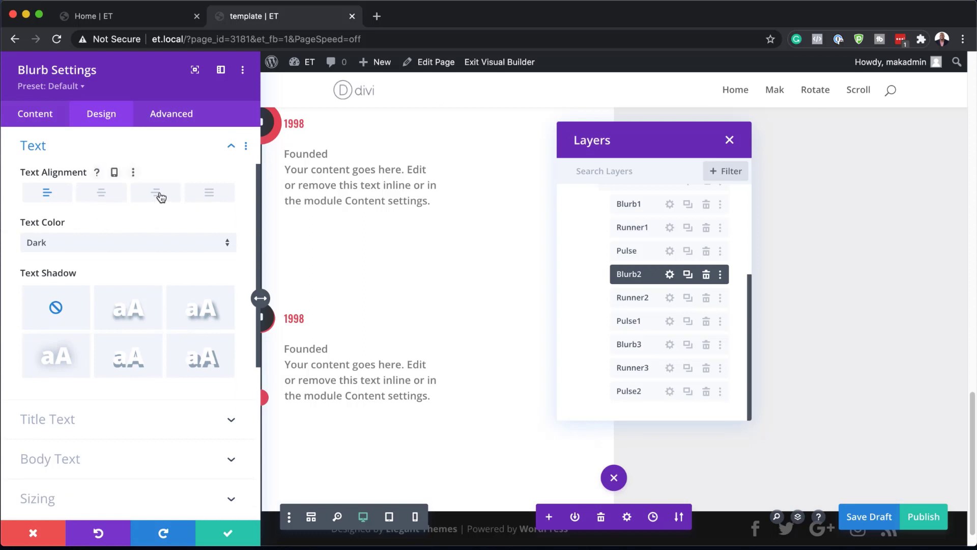
pyautogui.click(156, 193)
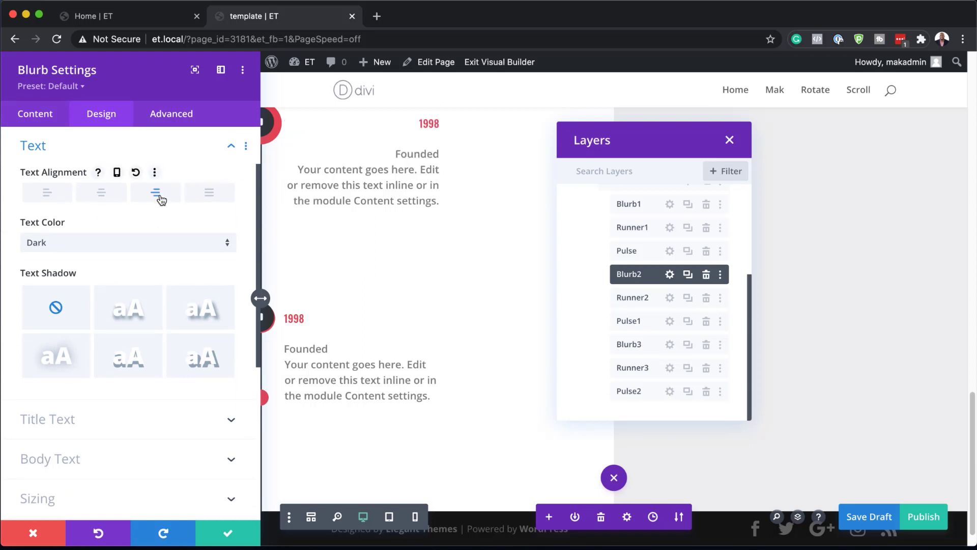
# Unlink the transform scale axes of Blurb2 and set its horizontal scale to -250%
pyautogui.scroll(-4, 162, 371)
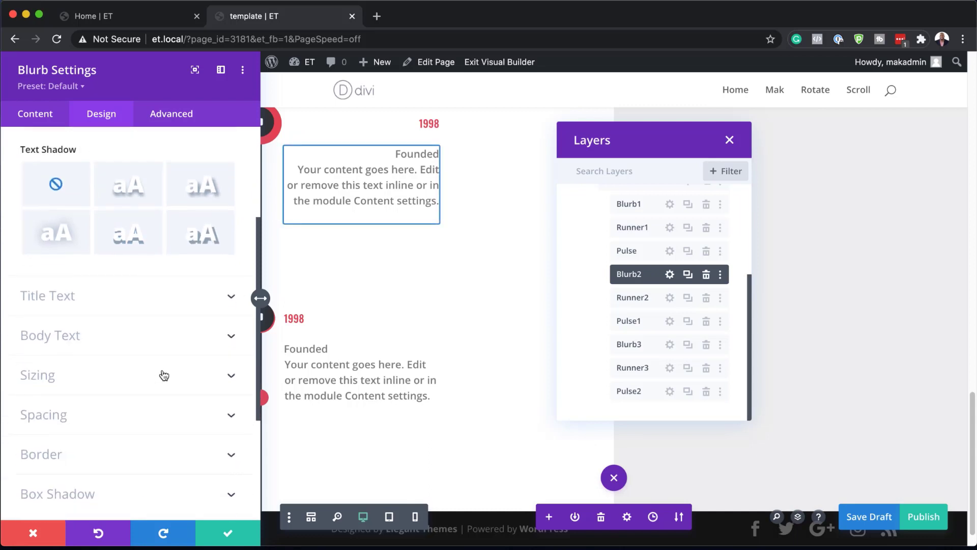
pyautogui.scroll(-3, 163, 375)
pyautogui.click(124, 412)
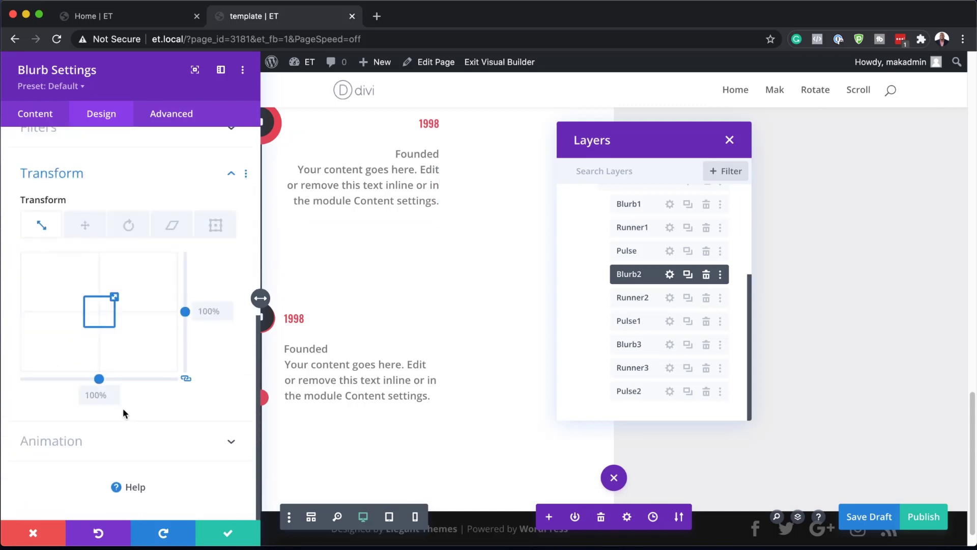
pyautogui.click(187, 379)
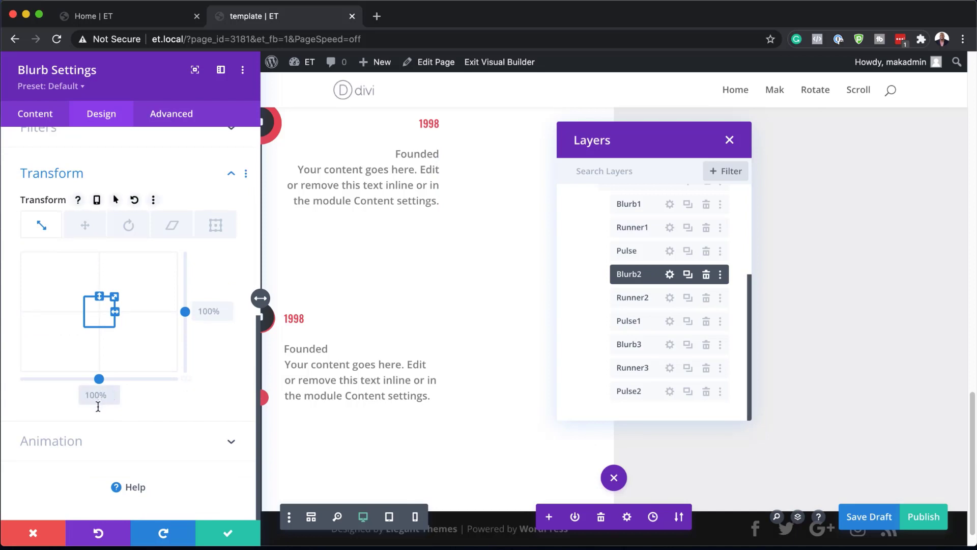
pyautogui.click(98, 400)
pyautogui.write('-250%')
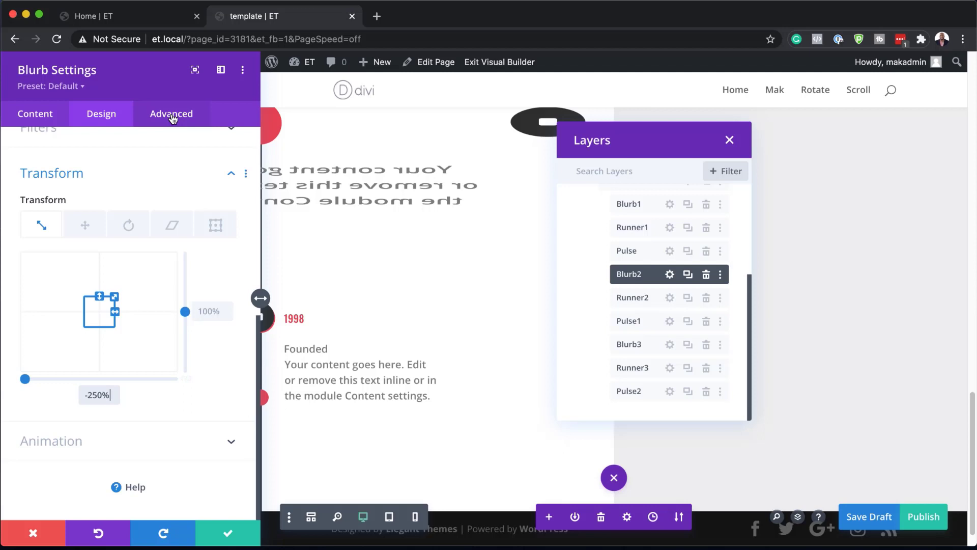
# Add the custom CSS "direction:rtl;" to Blurb2's main element and save the module settings
pyautogui.click(172, 120)
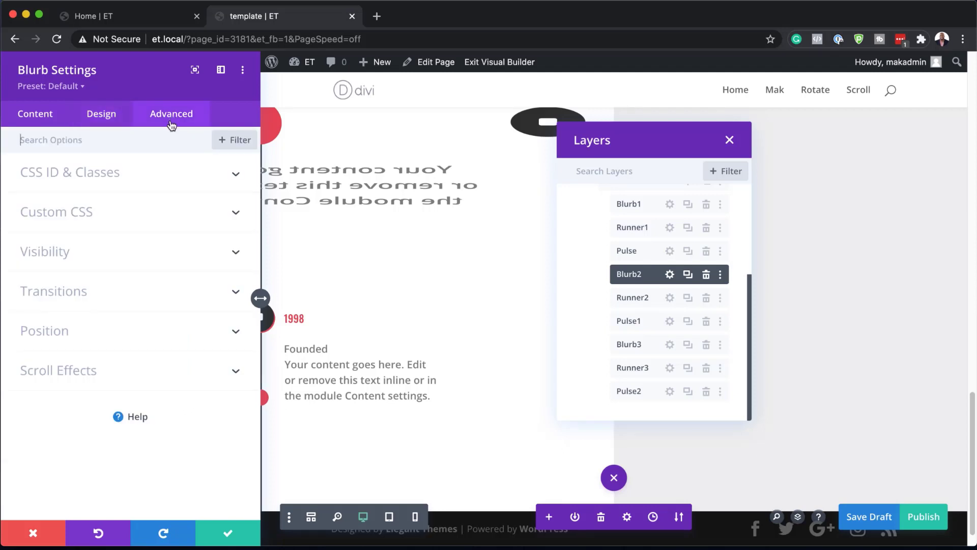
pyautogui.click(100, 219)
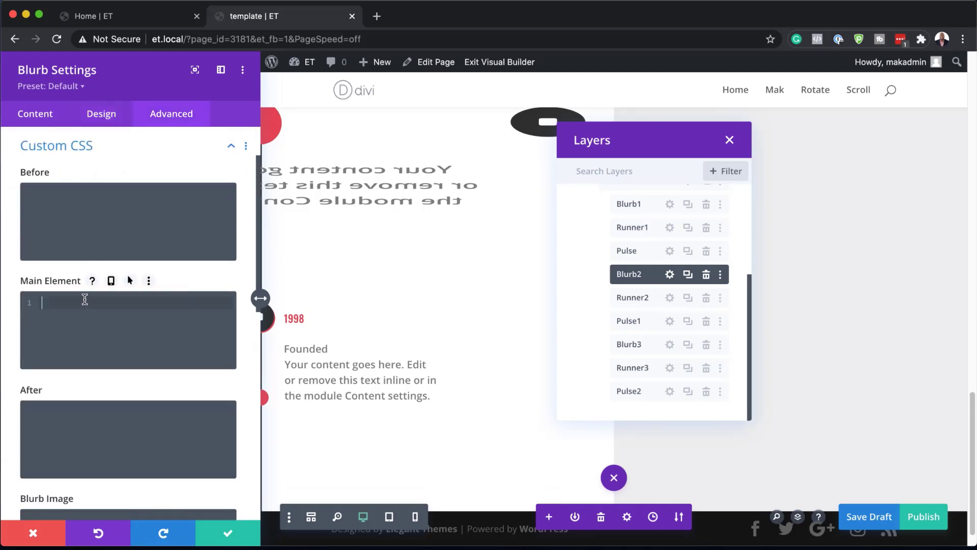
pyautogui.click(64, 514)
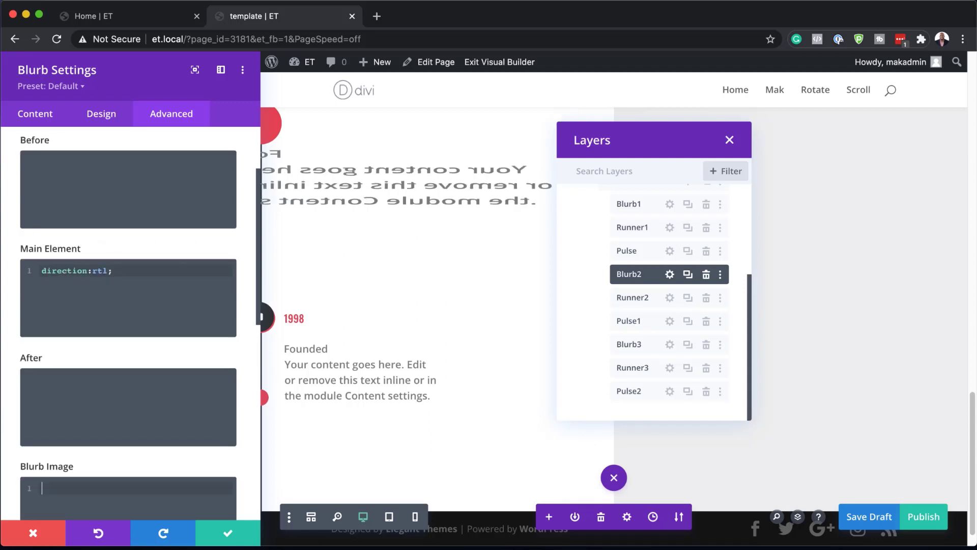
pyautogui.click(233, 533)
# Set the starting offset of Runner1's vertical motion scroll effect to -4 and save the divider settings
pyautogui.scroll(3, 661, 382)
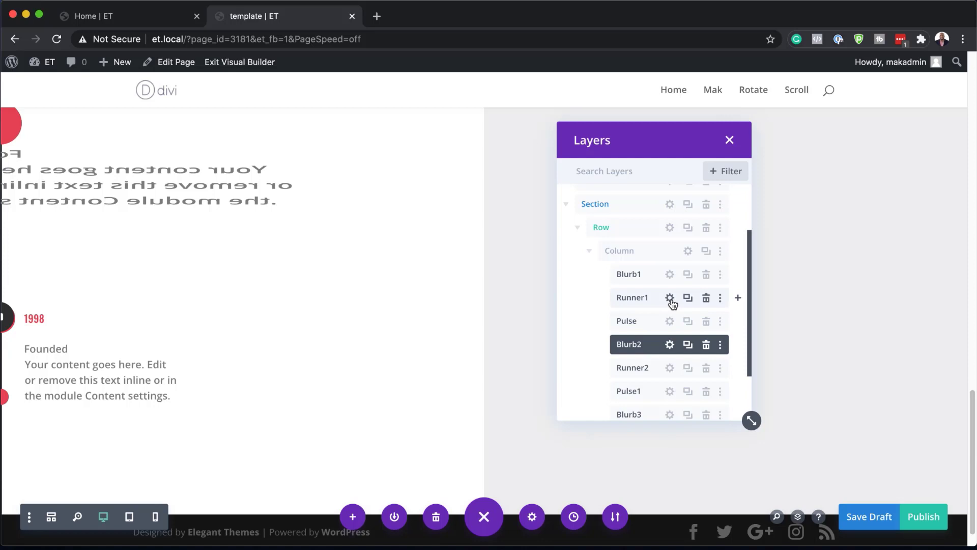
pyautogui.click(670, 298)
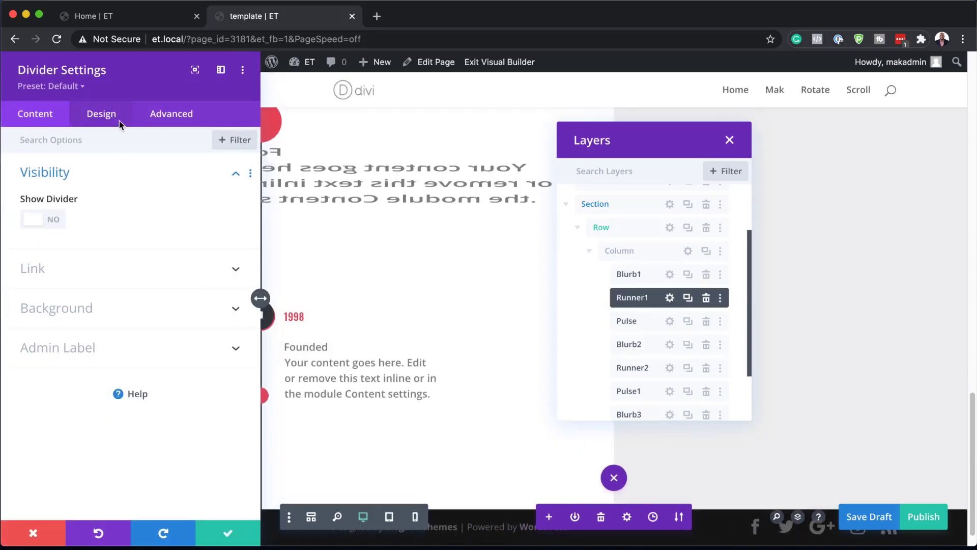
pyautogui.click(184, 119)
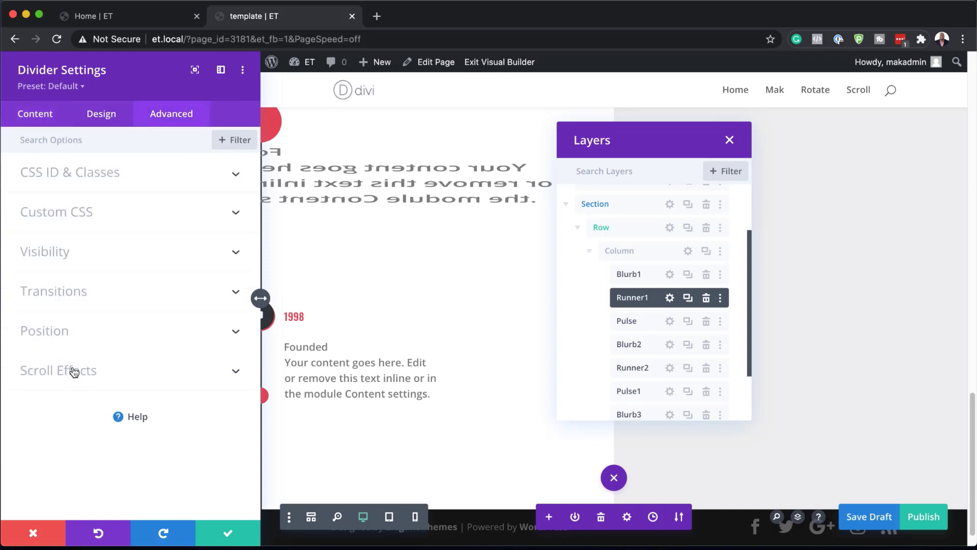
pyautogui.click(74, 371)
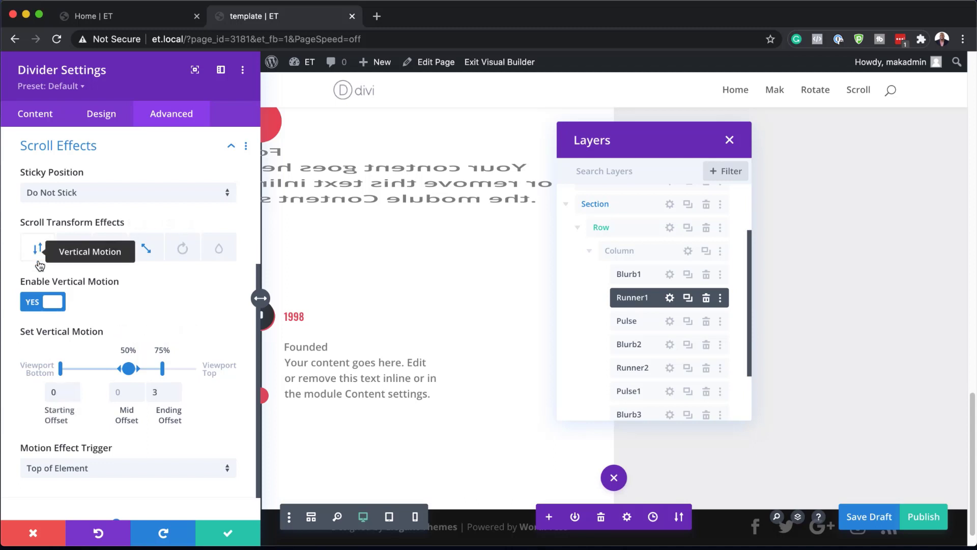
pyautogui.moveTo(61, 393); pyautogui.dragTo(47, 392)
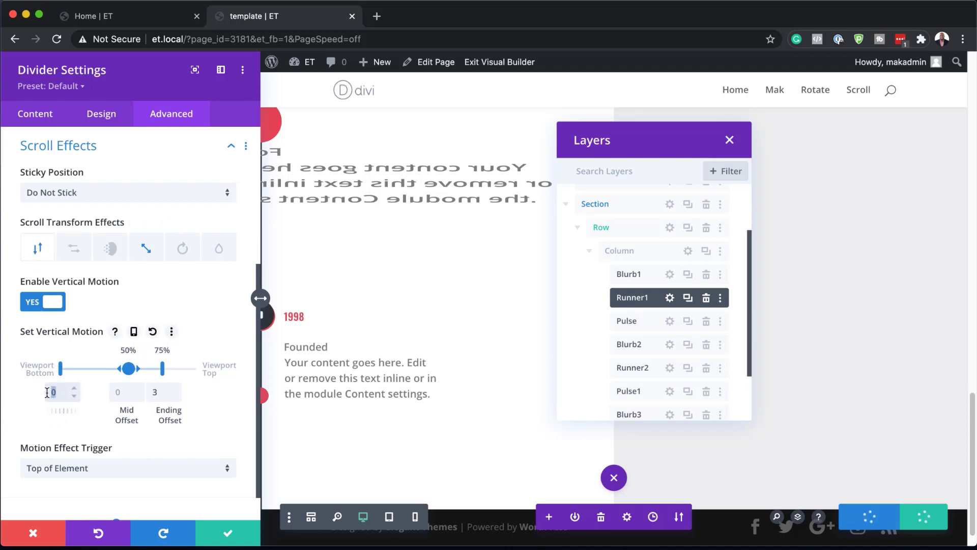
pyautogui.write('-4')
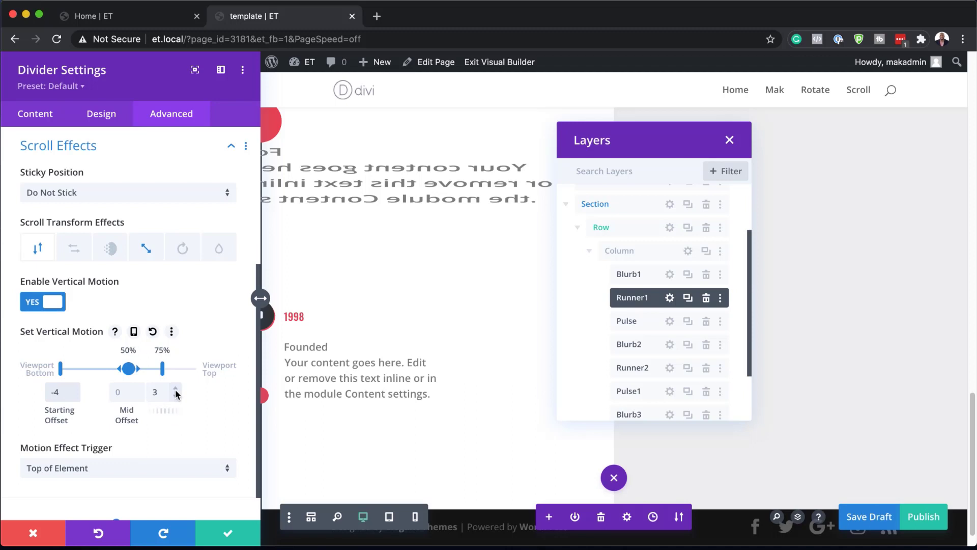
pyautogui.click(228, 534)
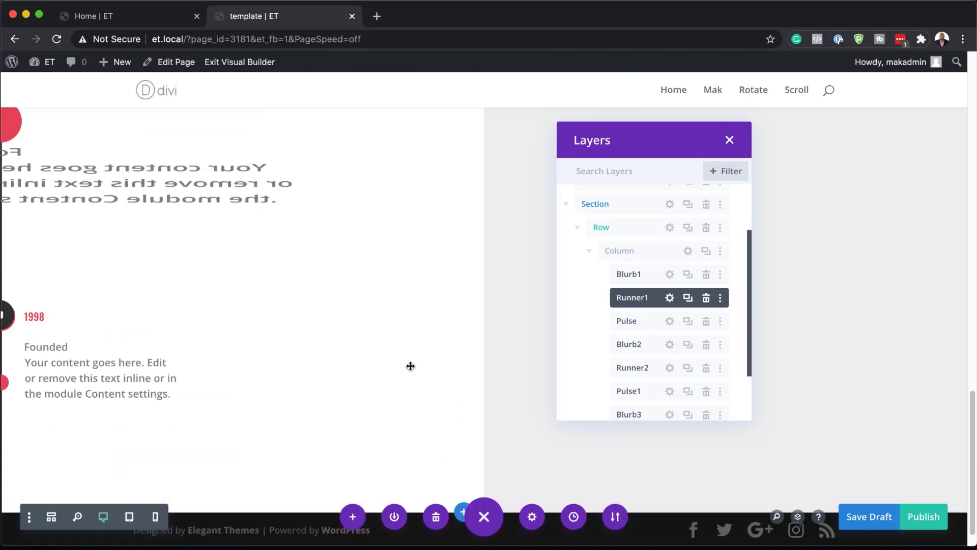
# Collapse the column, its row and the last section in the Layers tree
pyautogui.click(591, 253)
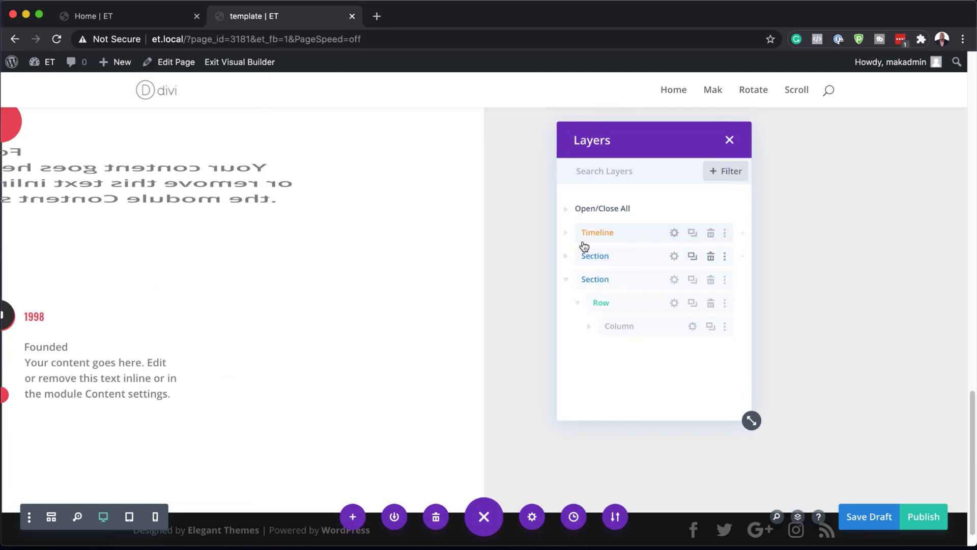
pyautogui.click(577, 304)
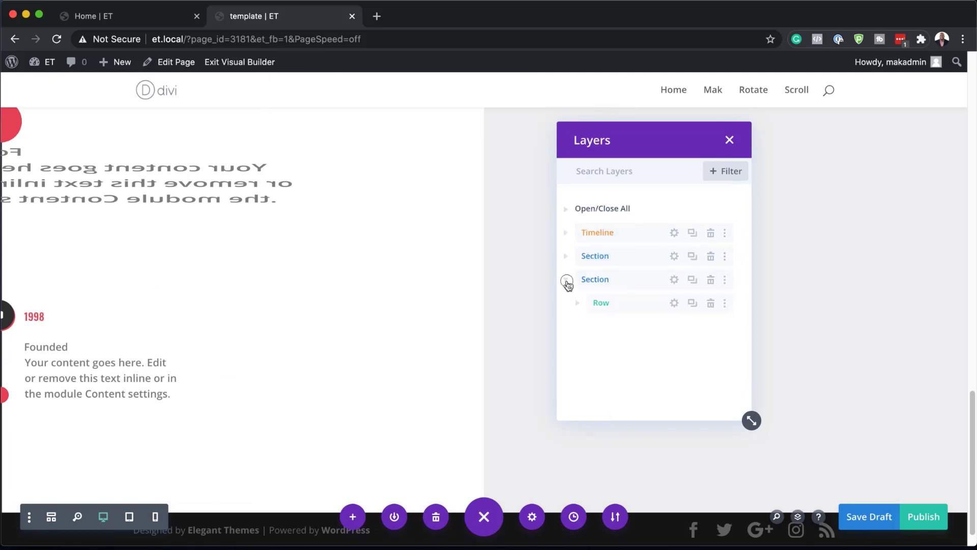
pyautogui.click(567, 281)
# Delete the old Timeline section at the start of the page and close the Layers window
pyautogui.scroll(-1, 290, 400)
pyautogui.scroll(3, 289, 399)
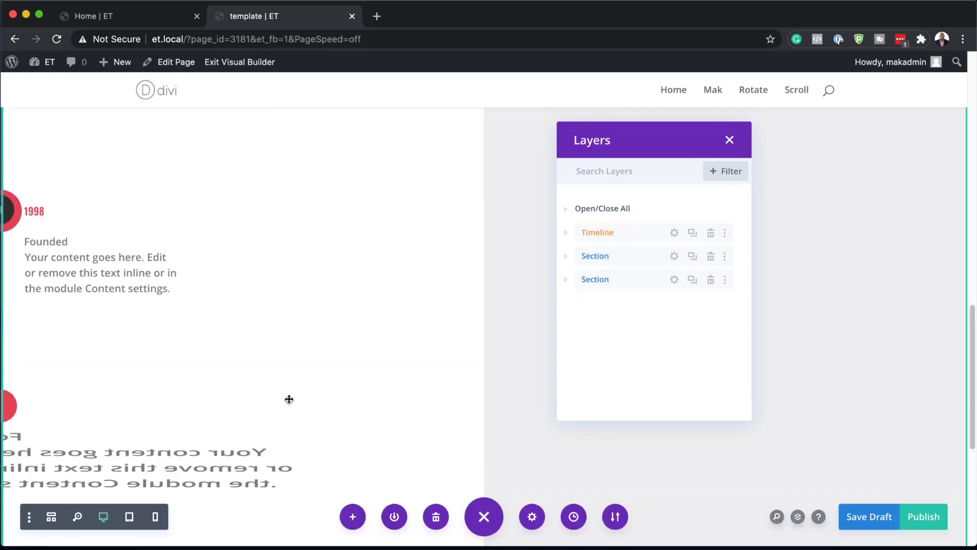
pyautogui.scroll(-5, 289, 398)
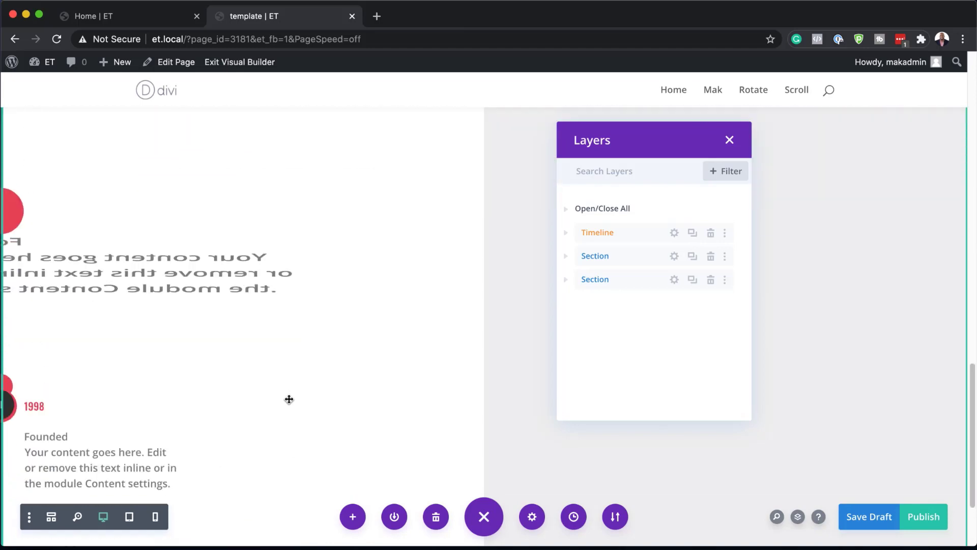
pyautogui.scroll(5, 289, 399)
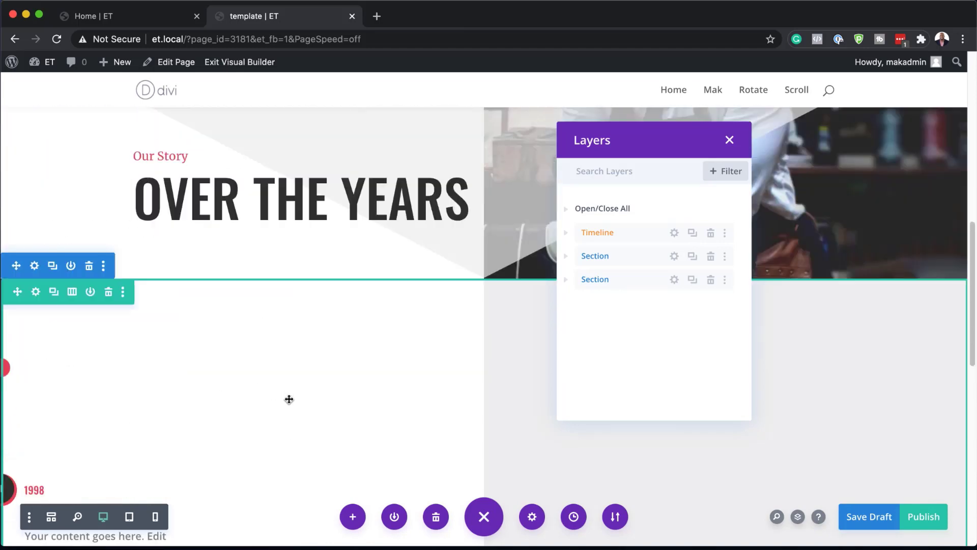
pyautogui.scroll(5, 289, 399)
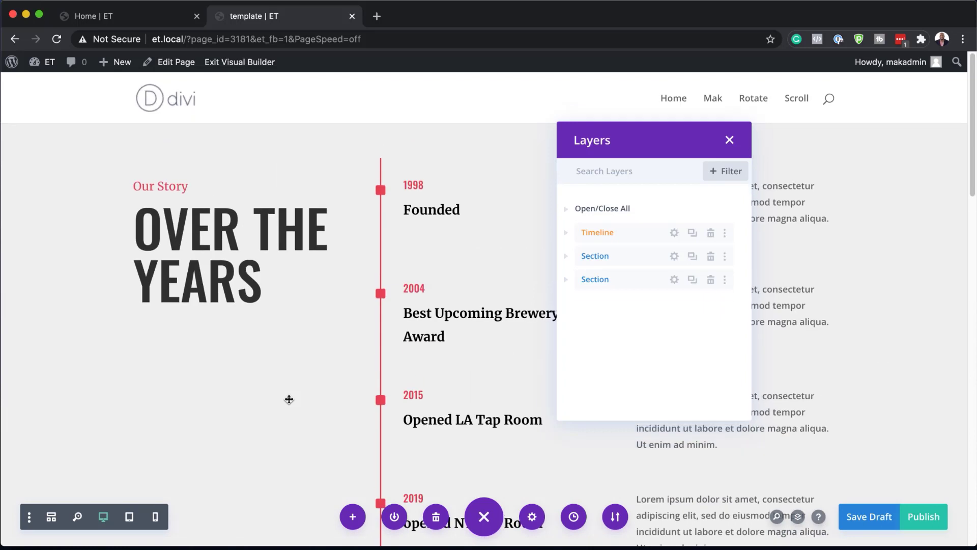
pyautogui.moveTo(289, 399)
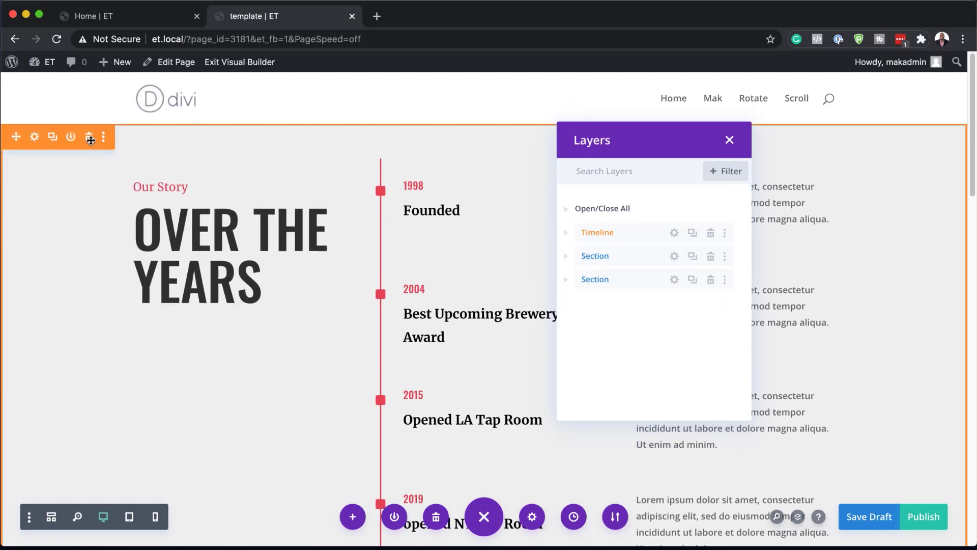
pyautogui.click(90, 138)
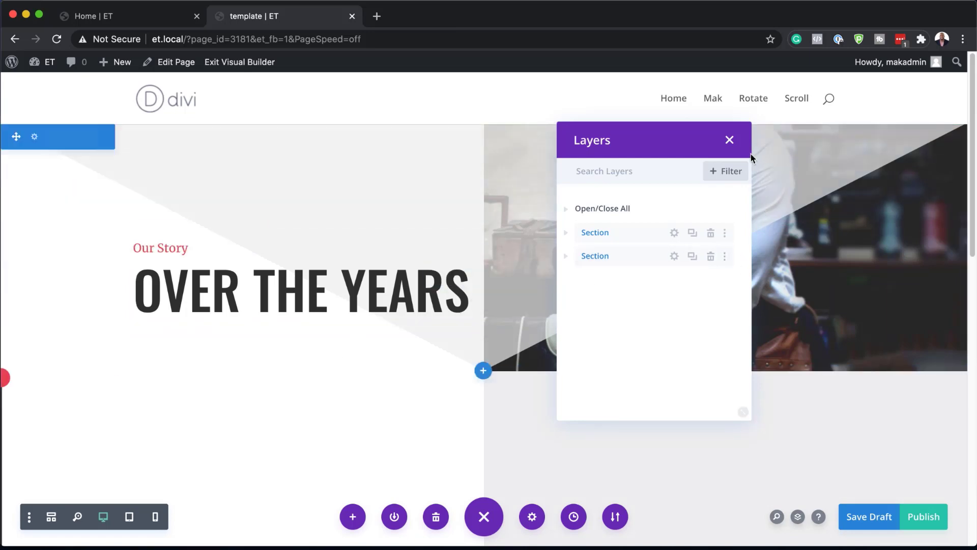
pyautogui.click(731, 140)
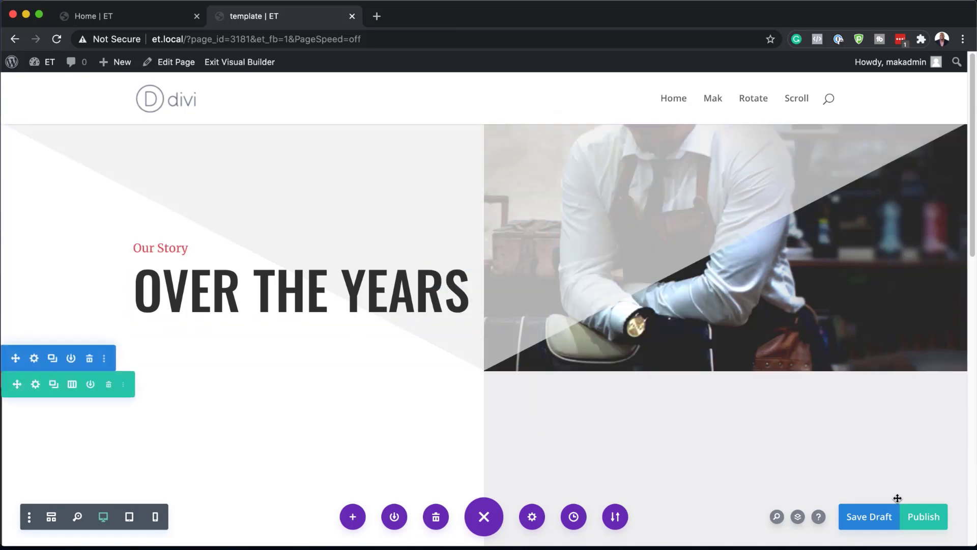
# Switch to the Home page and examine its finished timeline's runner, pulse and blurb layout from the header through the last milestone
pyautogui.press('super+1')
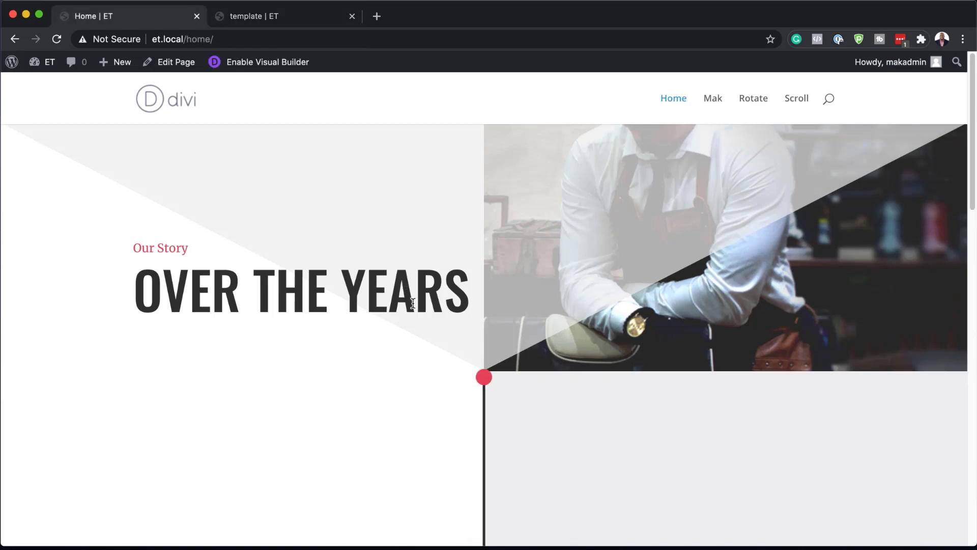
pyautogui.scroll(-5, 414, 302)
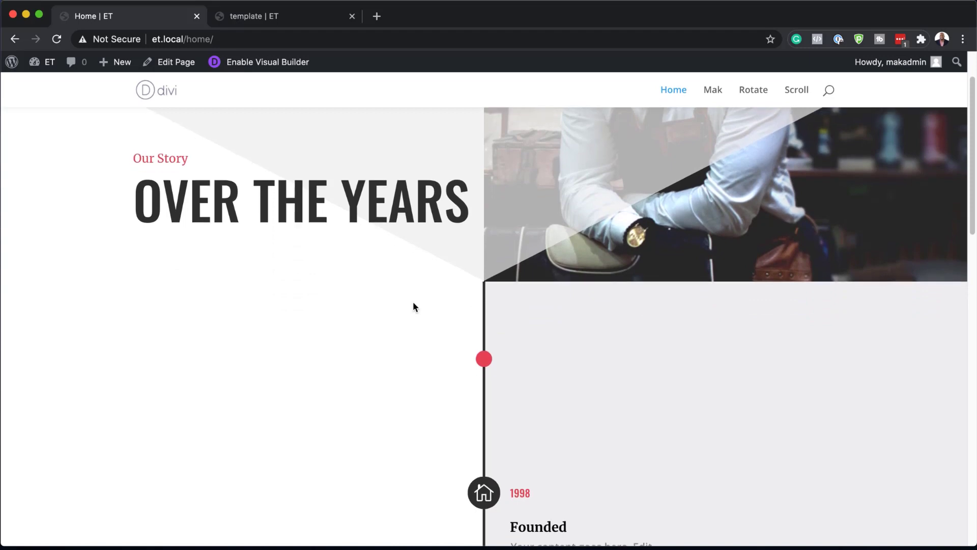
pyautogui.scroll(-8, 414, 305)
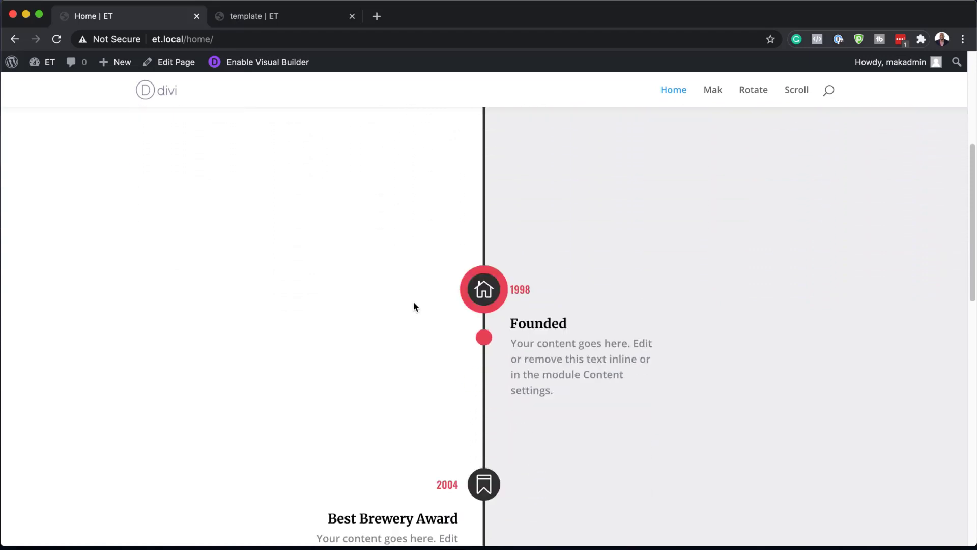
pyautogui.scroll(-4, 413, 304)
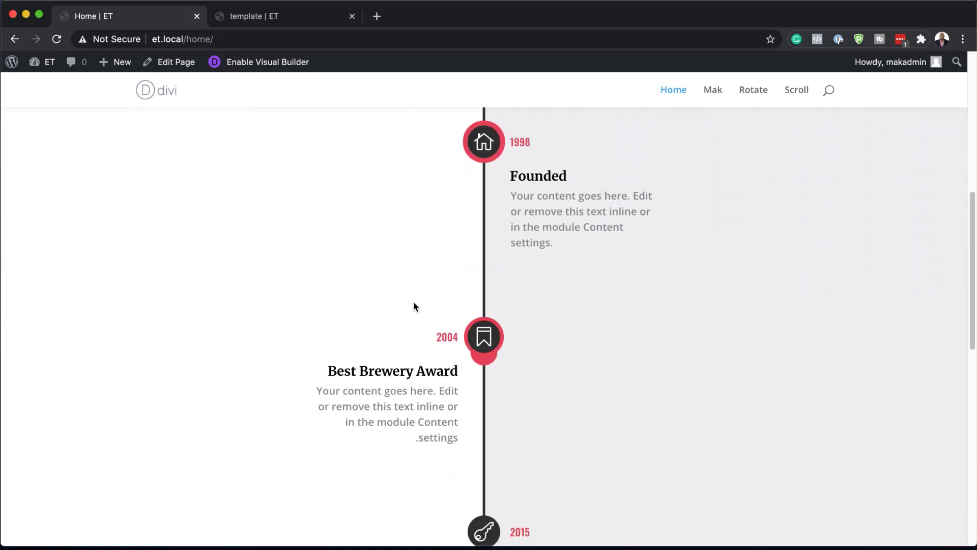
pyautogui.scroll(-4, 414, 304)
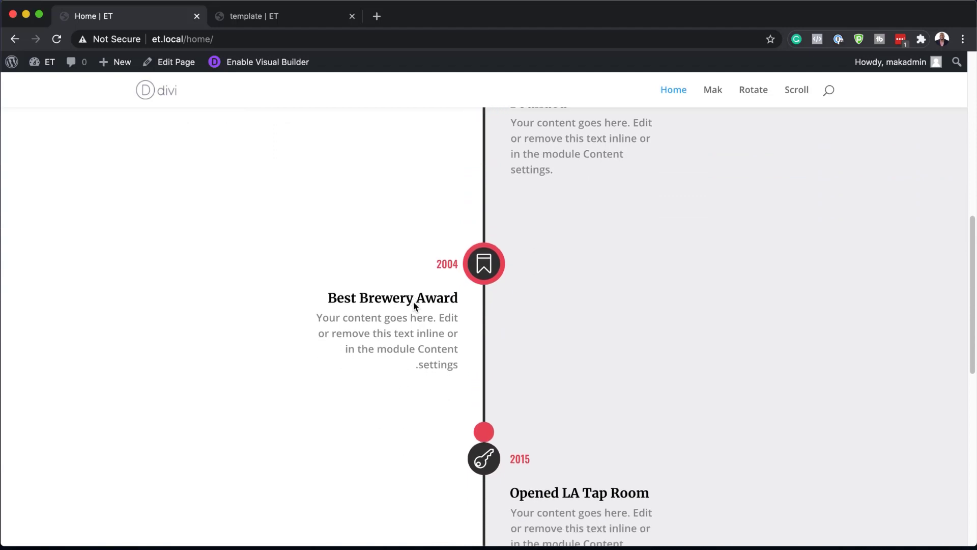
pyautogui.scroll(-14, 413, 306)
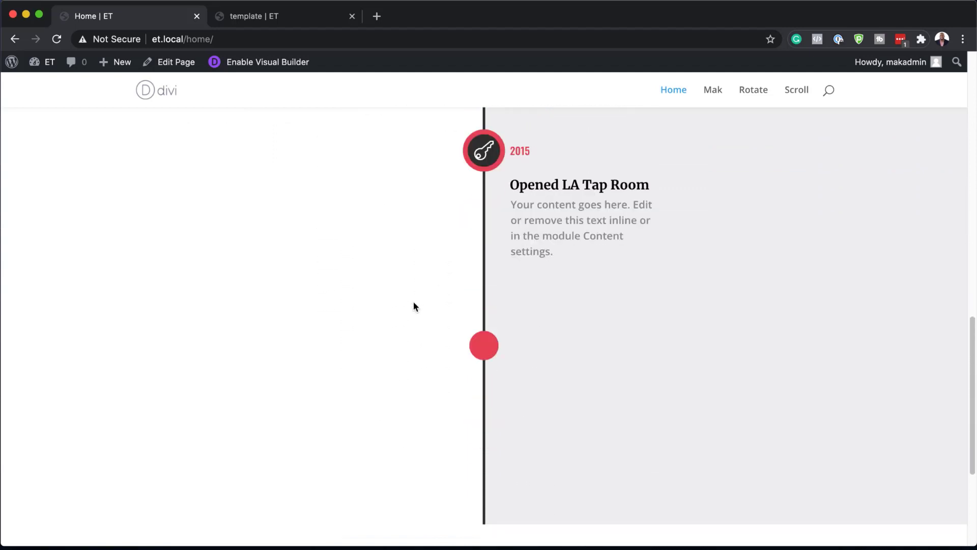
pyautogui.scroll(-2, 413, 305)
pyautogui.scroll(20, 413, 305)
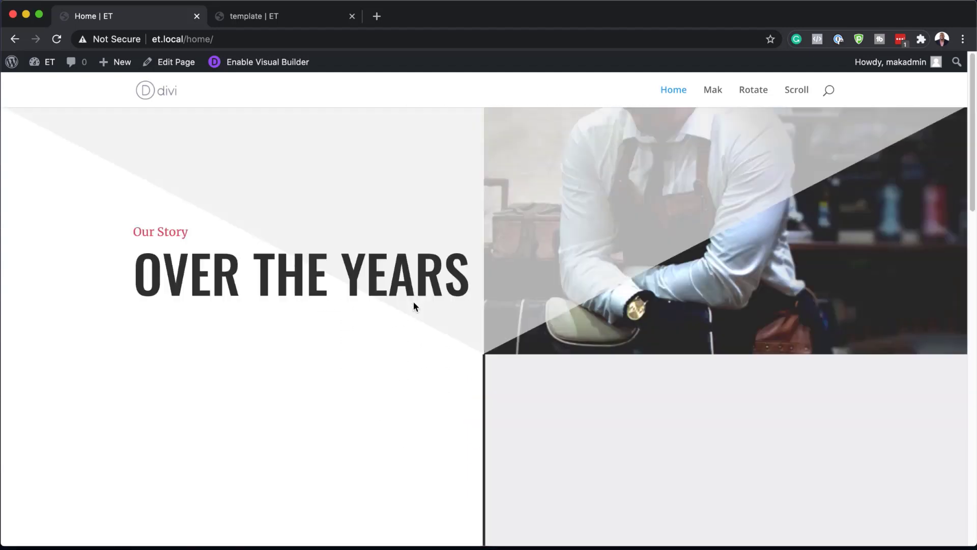